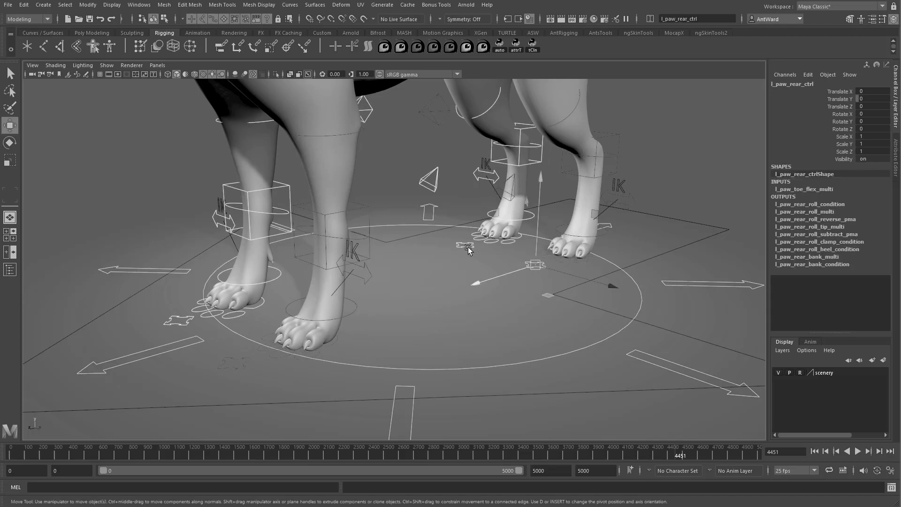
Try moving the selected front and rear paw controls together to test the paw roll and bank, undoing each move.
shift+click(238, 361)
alt+drag(442, 292, 453, 269)
mouse_move(498, 249)
mouse_down()
mouse_move(446, 269)
mouse_move(506, 249)
mouse_move(509, 257)
mouse_move(463, 271)
mouse_move(513, 258)
mouse_up()
key(ctrl+z)
mouse_move(574, 243)
mouse_down()
mouse_move(542, 237)
mouse_move(585, 254)
mouse_move(519, 240)
mouse_move(562, 280)
mouse_move(554, 249)
mouse_move(530, 274)
mouse_move(577, 238)
mouse_move(537, 266)
mouse_move(574, 252)
mouse_up()
key(ctrl+z)
key(ctrl+z)
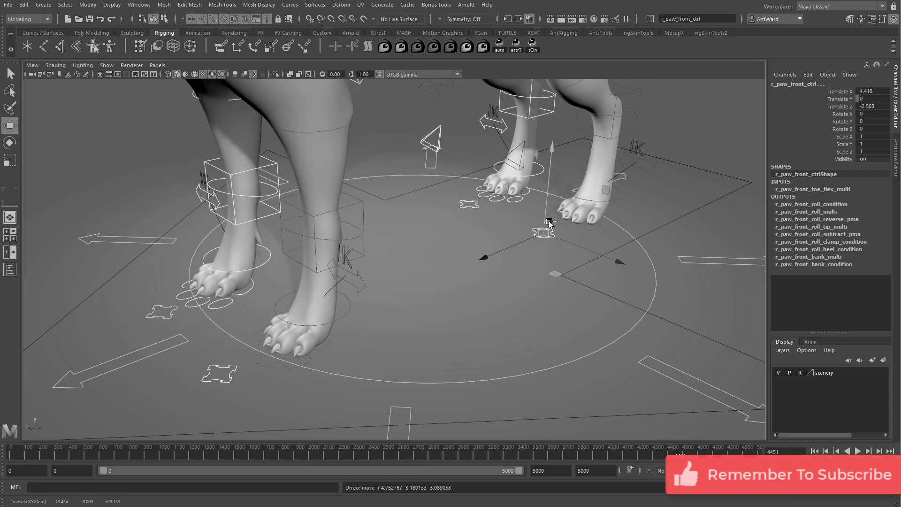
Test the front leg IK controls' custom paw attributes, including Heel Twist, Paw Spread and Toe Curl, undoing each change.
click(515, 202)
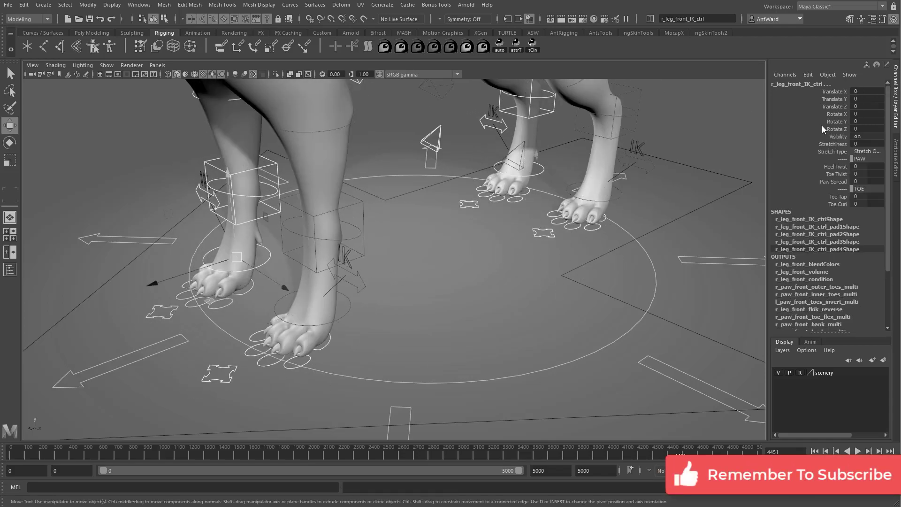
click(838, 166)
middle_drag(788, 246, 677, 317)
mouse_move(645, 263)
middle_down()
mouse_move(624, 258)
mouse_move(666, 254)
mouse_move(637, 248)
middle_up()
key(ctrl+z)
click(834, 181)
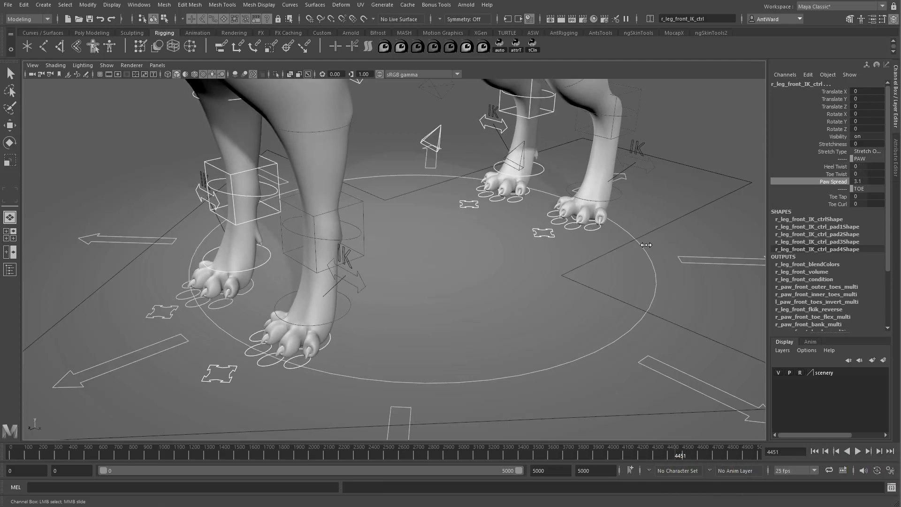
key(ctrl+z)
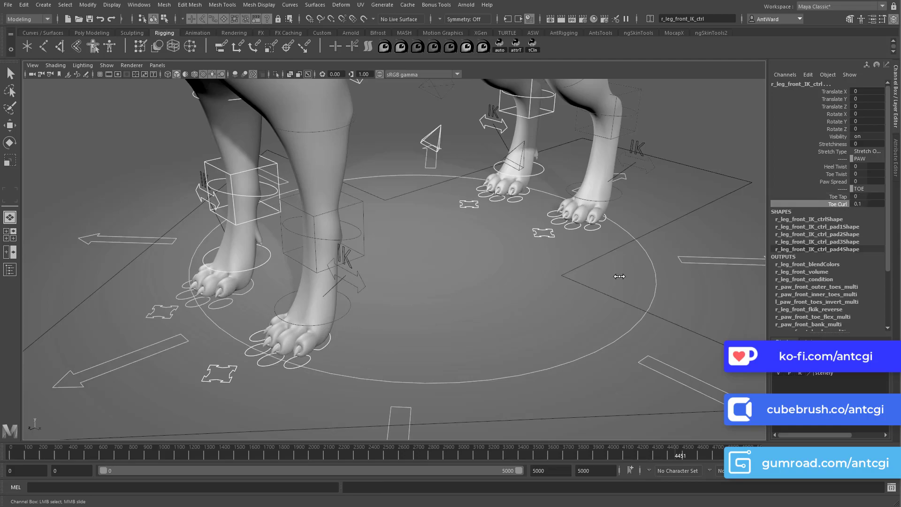
key(ctrl+z)
alt+middle_drag(536, 323, 408, 332)
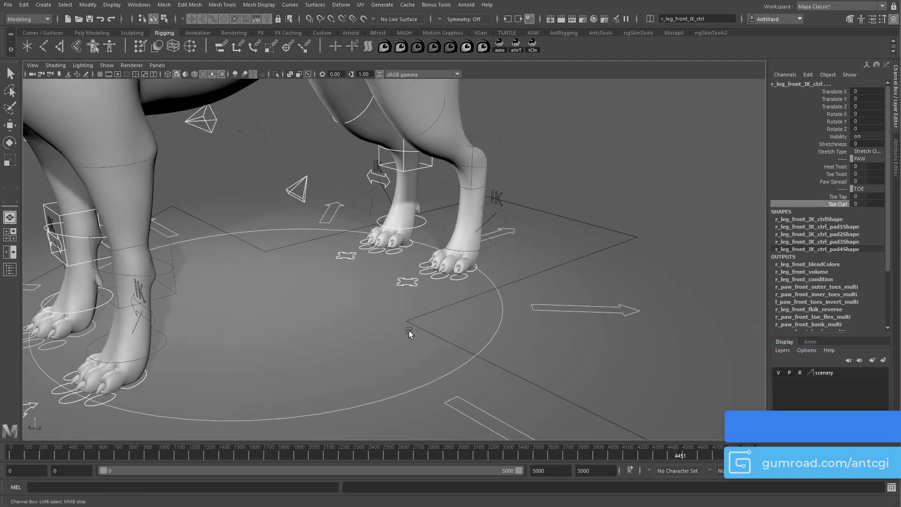
alt+right_drag(408, 332, 650, 312)
alt+middle_drag(650, 312, 620, 370)
alt+right_drag(620, 370, 497, 366)
alt+drag(497, 366, 524, 357)
click(381, 354)
key(w)
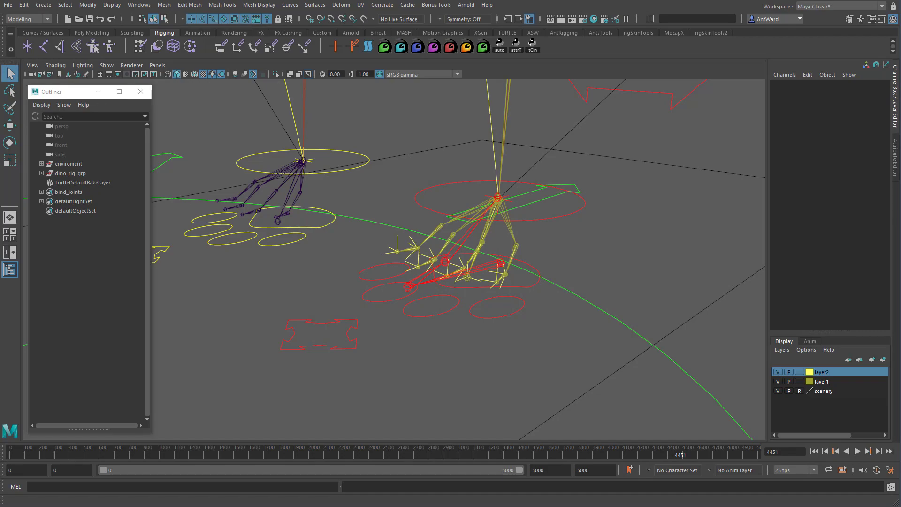
Try moving the left rear paw control l_paw_rear_ctrl to test its motion, undoing each move.
alt+drag(376, 296, 377, 317)
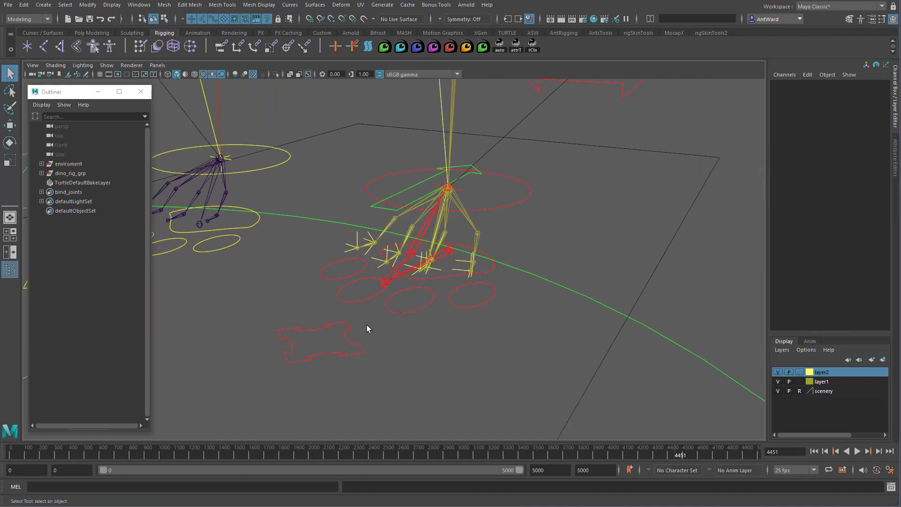
click(352, 357)
key(w)
mouse_move(352, 357)
mouse_down()
mouse_move(414, 371)
mouse_move(277, 334)
mouse_move(367, 352)
mouse_move(355, 353)
mouse_up()
key(ctrl+z)
mouse_move(292, 361)
mouse_down()
mouse_move(279, 372)
mouse_move(345, 324)
mouse_move(237, 418)
mouse_move(267, 382)
mouse_move(302, 364)
mouse_up()
key(ctrl+z)
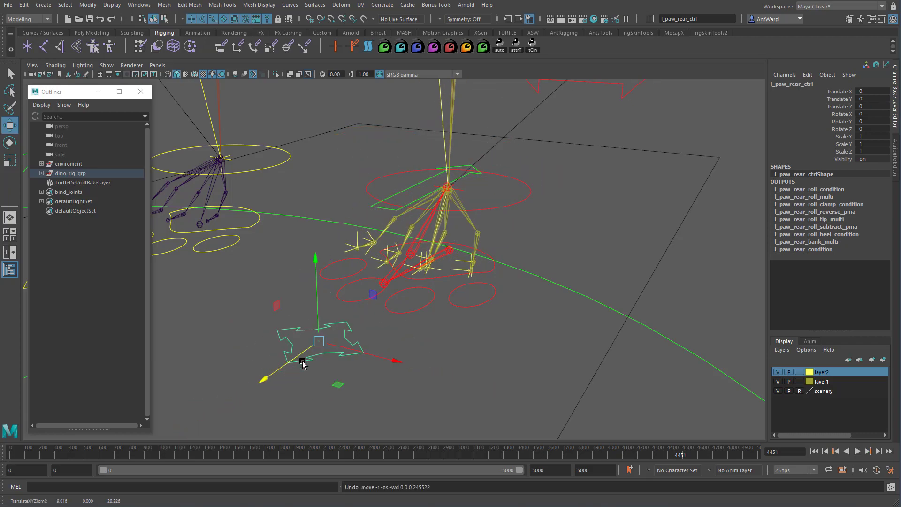
Inspect the custom attributes from Heel Twist to Toe Curl on the left rear leg IK control, and clear the selection.
alt+drag(461, 351, 447, 349)
click(501, 318)
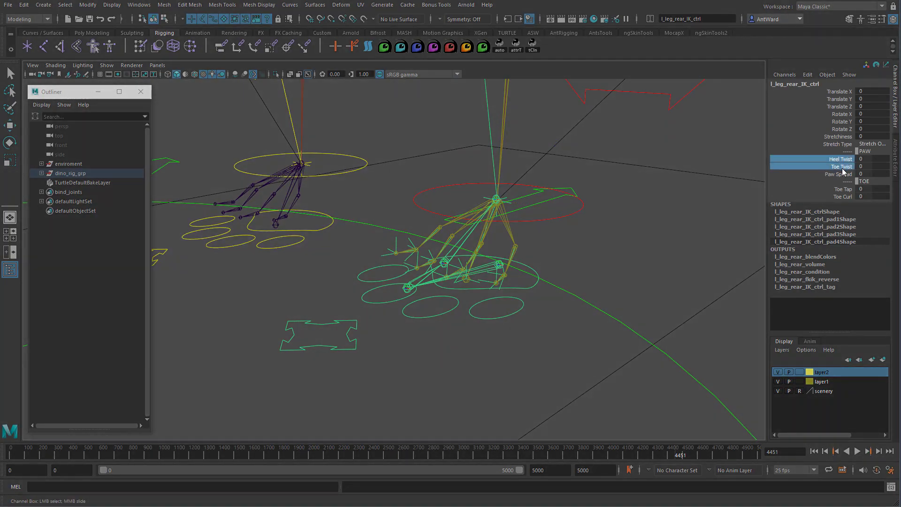
drag(838, 163, 840, 197)
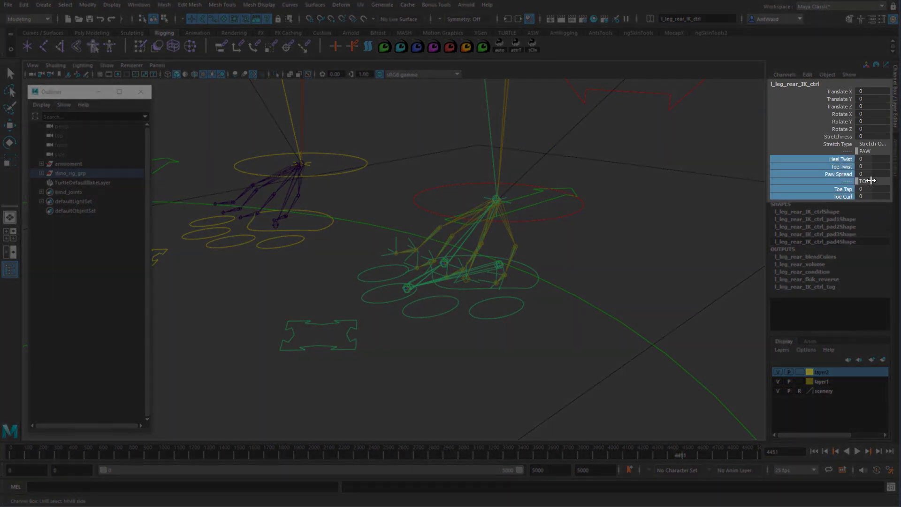
alt+drag(563, 286, 662, 246)
click(662, 244)
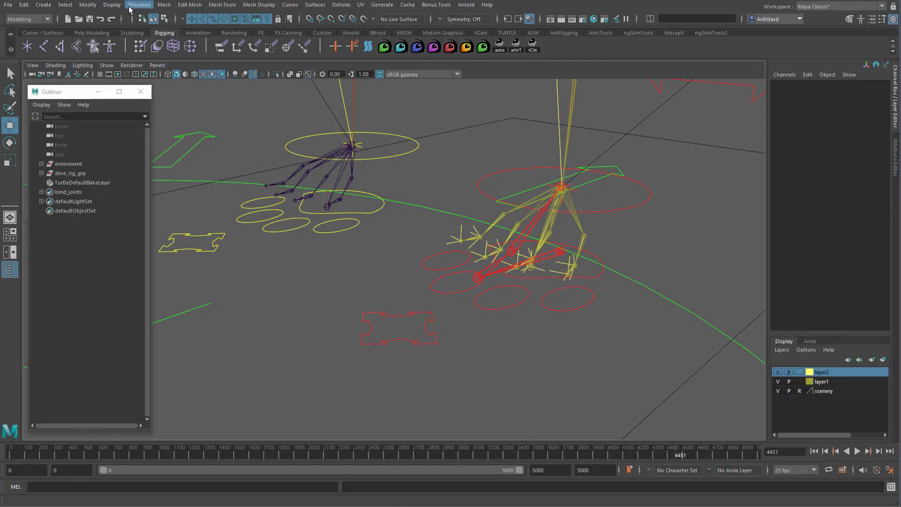
Open the Connection Editor and load l_leg_rear_IK_ctrl as the output object.
click(132, 7)
mouse_move(160, 38)
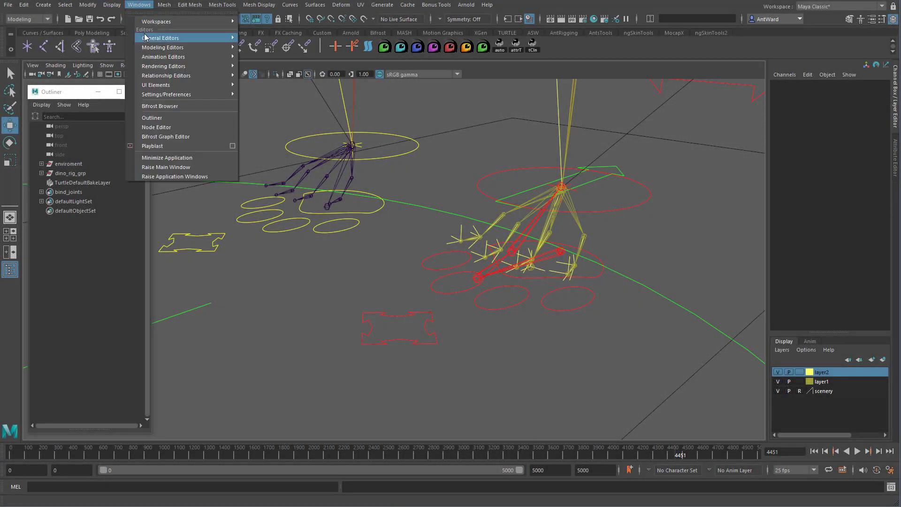
click(273, 143)
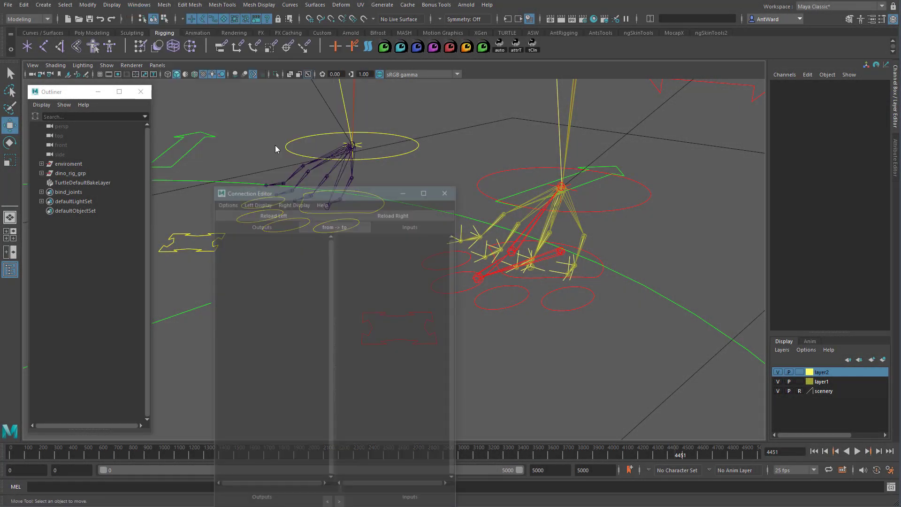
drag(273, 182, 96, 93)
click(490, 301)
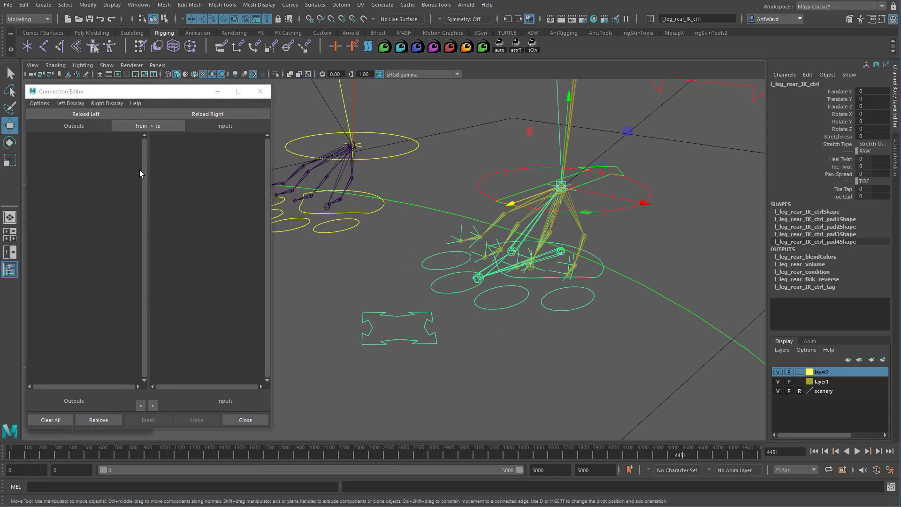
click(95, 115)
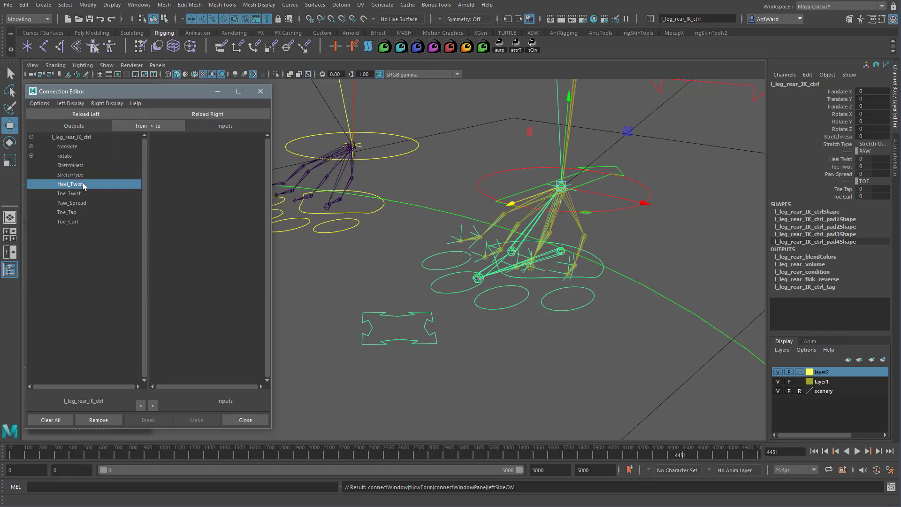
Select the l_rear_heel_rev joint, test its Y rotation and undo the rotation.
alt+drag(720, 230, 682, 233)
click(582, 261)
key(e)
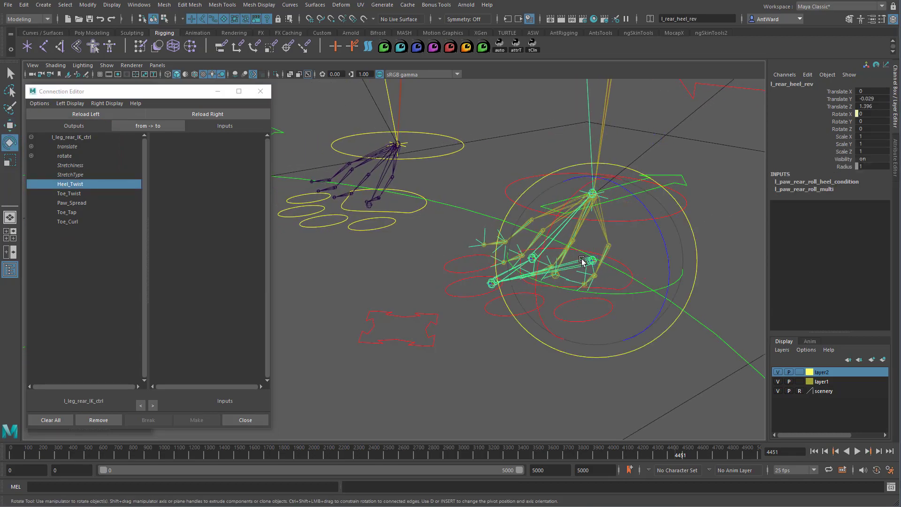
mouse_move(591, 294)
mouse_down()
mouse_move(601, 295)
mouse_move(580, 288)
mouse_move(602, 291)
mouse_up()
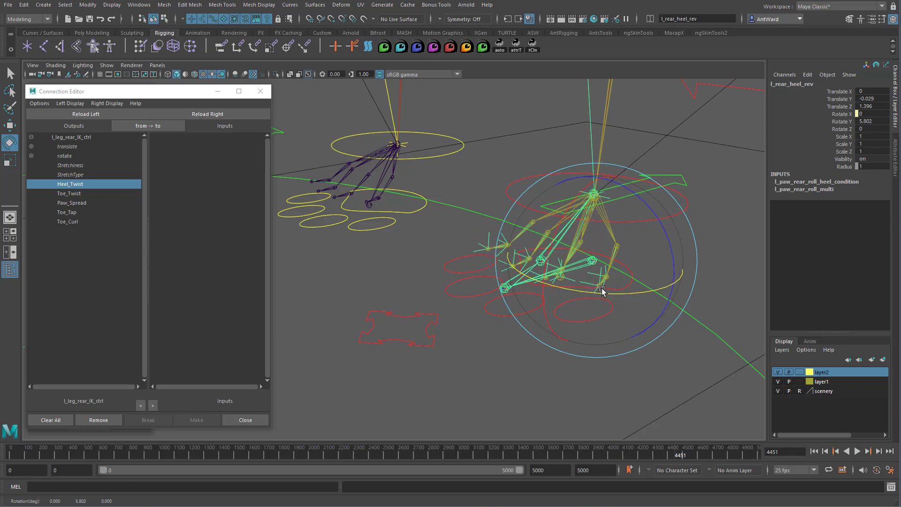
key(ctrl+z)
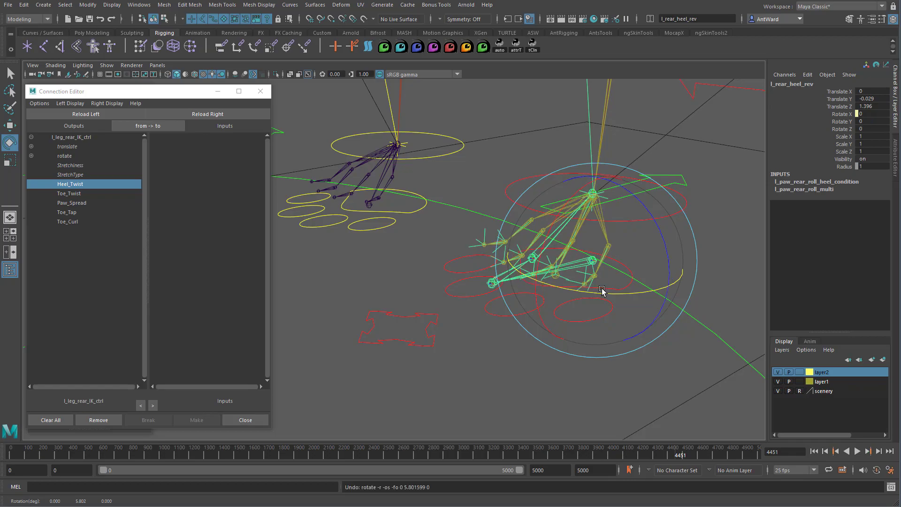
Load l_rear_heel_rev as the input object with non-keyable attributes hidden, and connect Heel_Twist to its rotateY.
click(207, 115)
click(107, 104)
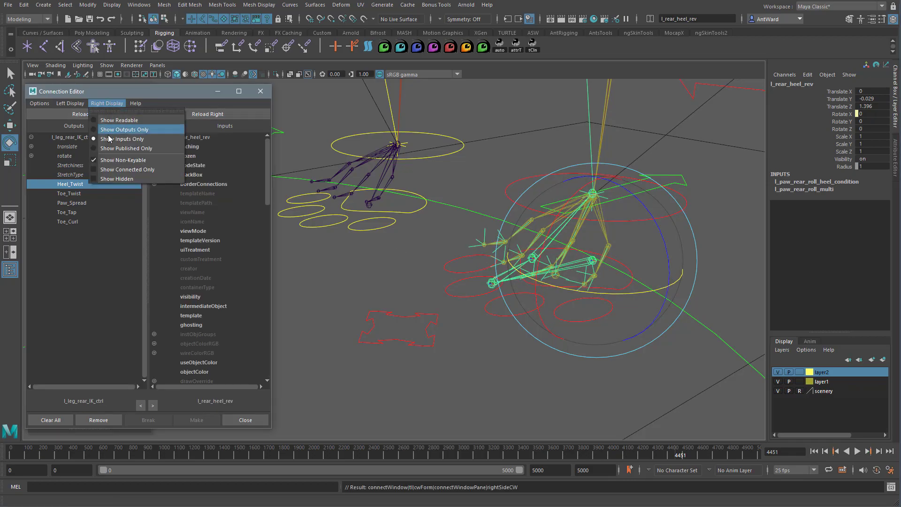
click(120, 161)
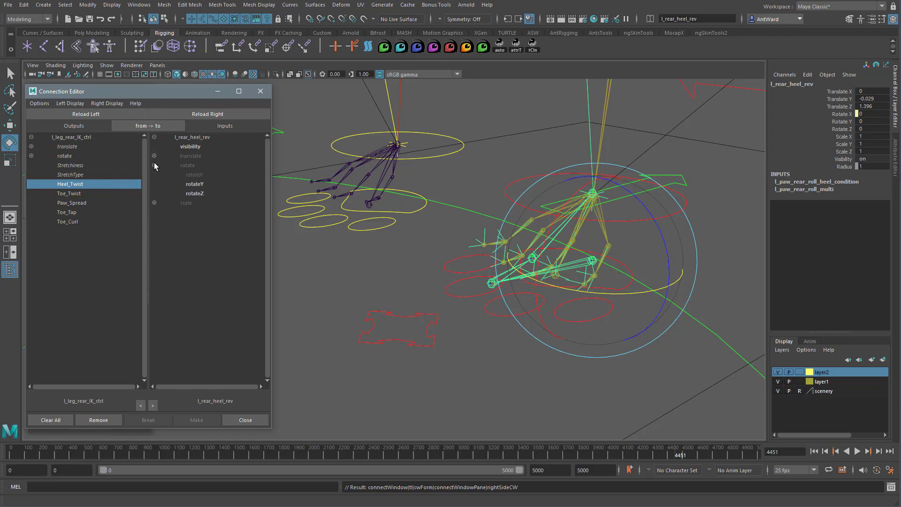
click(203, 184)
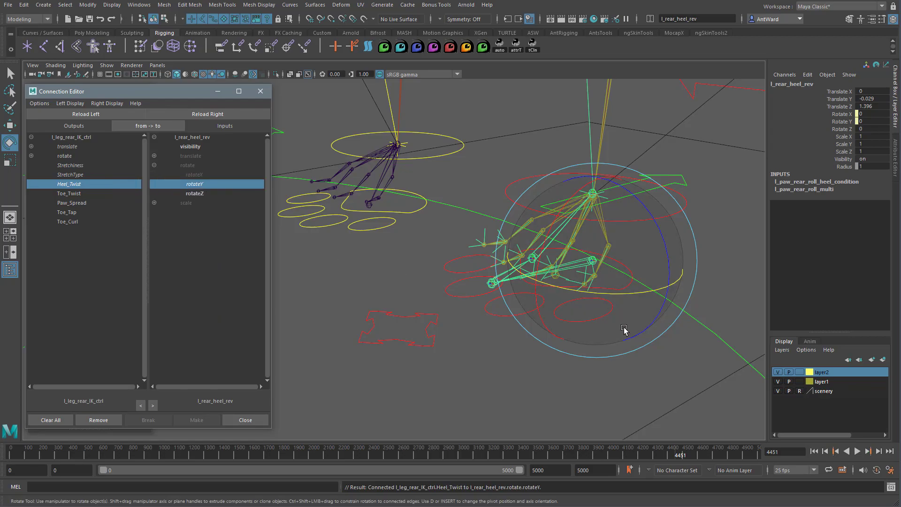
Connect the IK control's Toe_Twist to rotateY of the l_rear_tip_rev joint after checking the joint's rotation.
alt+drag(625, 328, 605, 331)
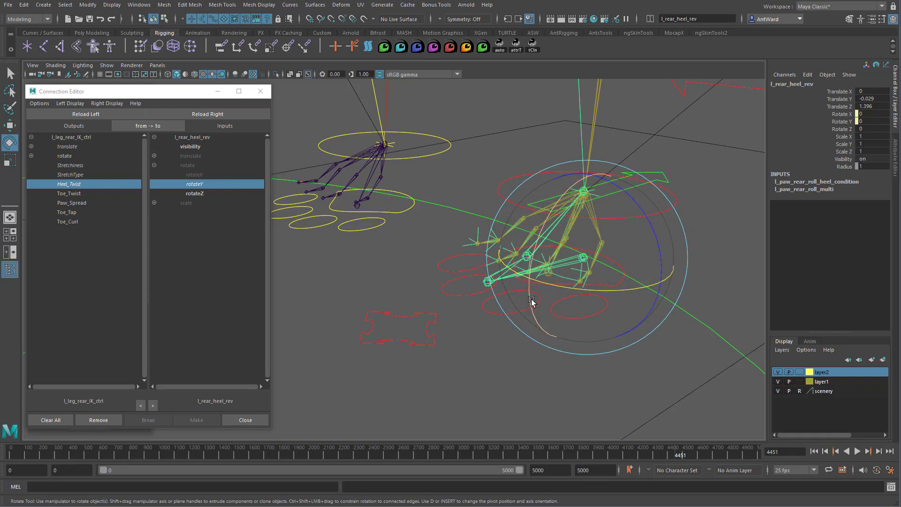
click(69, 193)
click(500, 363)
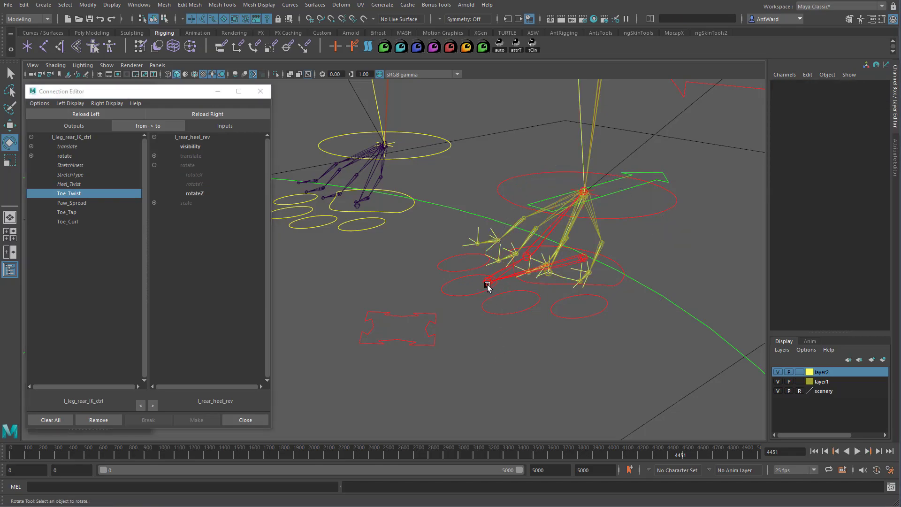
click(486, 284)
mouse_move(512, 318)
mouse_down()
mouse_move(489, 316)
mouse_move(513, 314)
mouse_move(488, 306)
mouse_move(497, 310)
mouse_up()
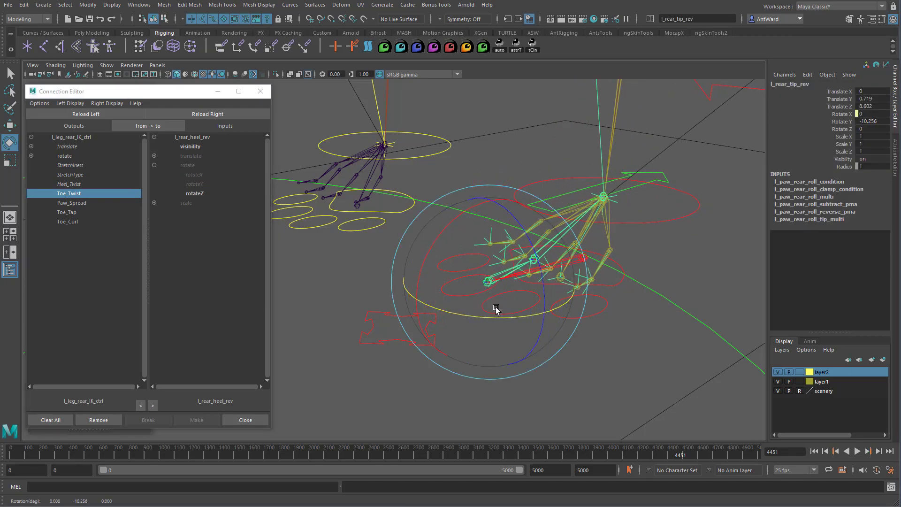
key(ctrl+z)
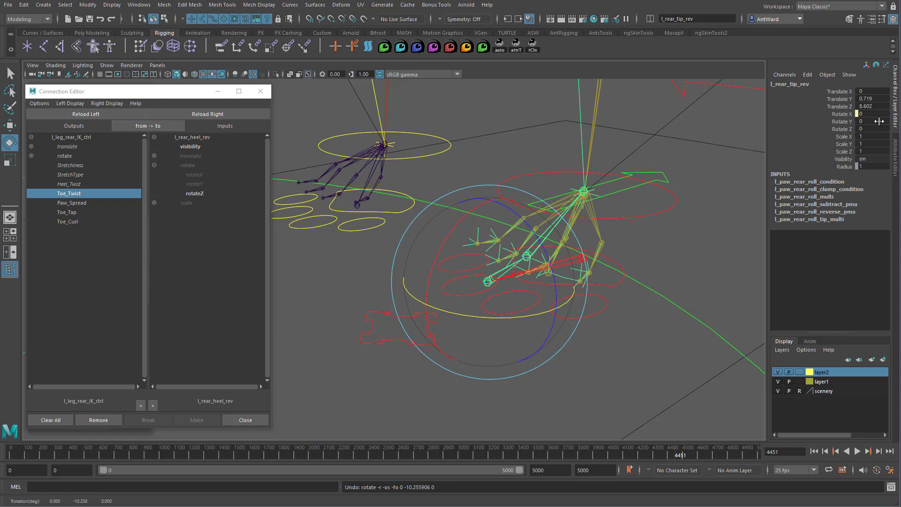
click(184, 117)
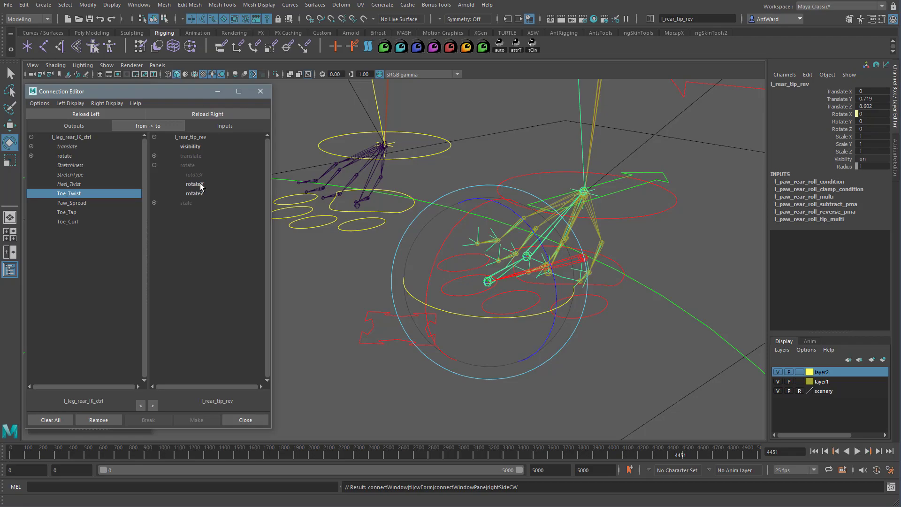
click(648, 362)
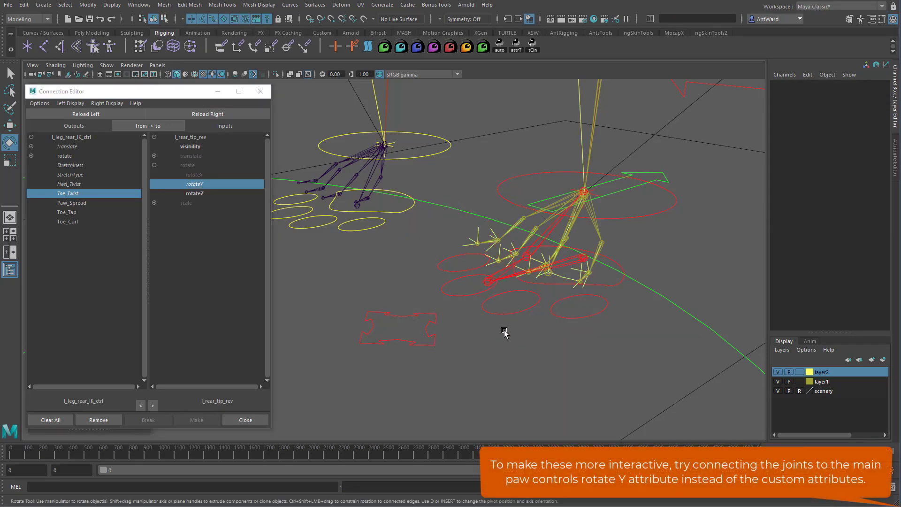
Test Heel Twist and Toe Twist on the left rear leg IK control, undoing each change.
click(505, 313)
click(840, 159)
middle_drag(665, 301, 762, 299)
key(ctrl+z)
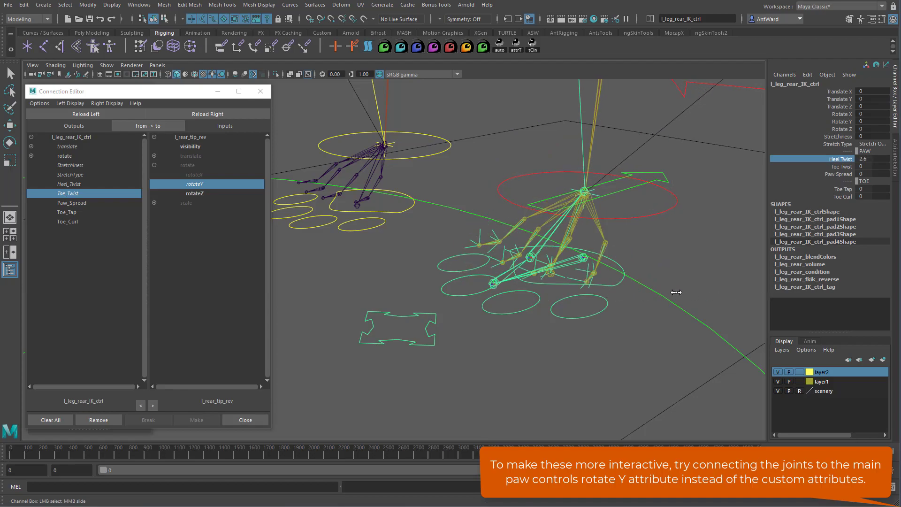
middle_drag(594, 338, 609, 314)
key(ctrl+z)
alt+drag(547, 316, 522, 309)
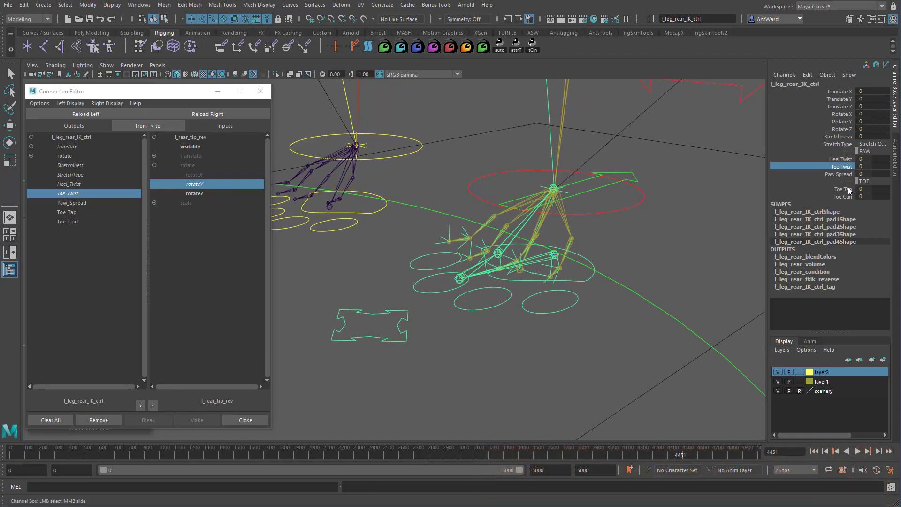
Select the index, middle, ring and pinkie tip IK handles of the left rear paw.
alt+drag(411, 260, 442, 215)
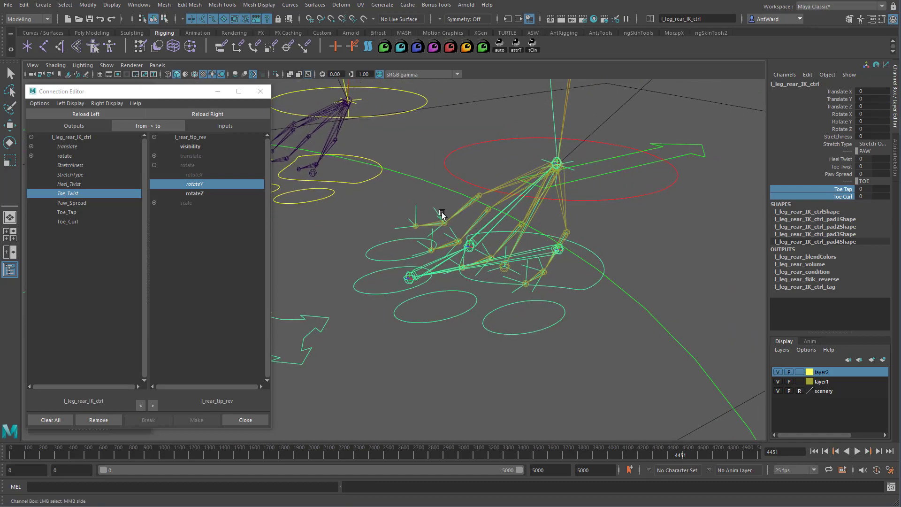
click(442, 216)
key(w)
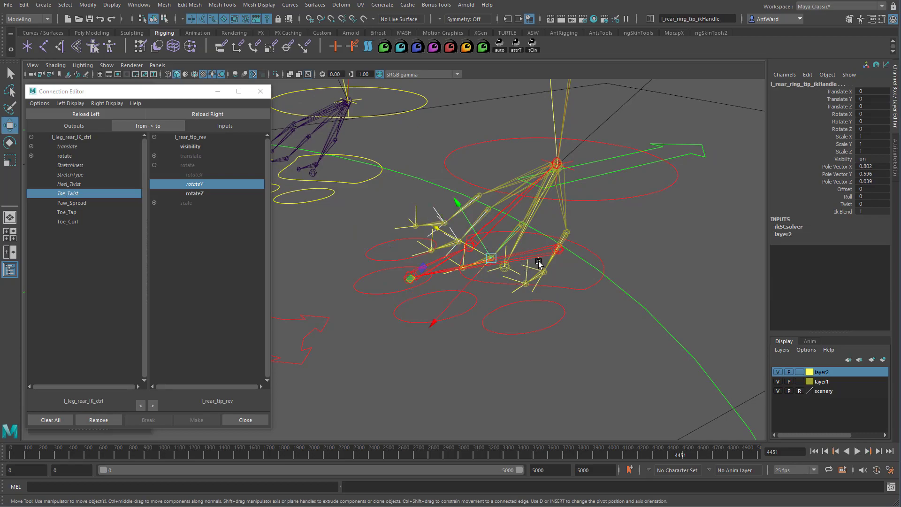
alt+drag(572, 315, 556, 266)
key(Up)
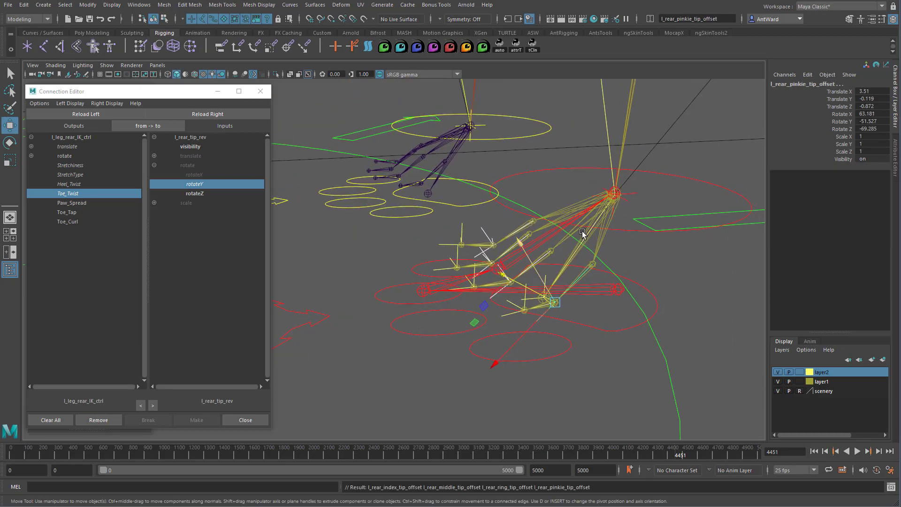
alt+drag(645, 274, 573, 313)
key(Down)
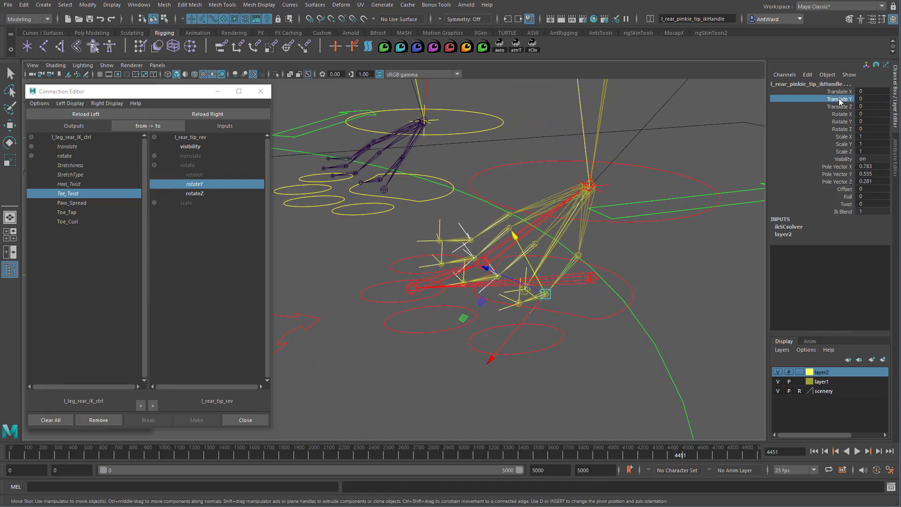
Raise the selected toe tip IK handles to about 1.264 in Translate Y to test lifting the toes.
middle_drag(628, 309, 626, 256)
alt+drag(607, 292, 593, 280)
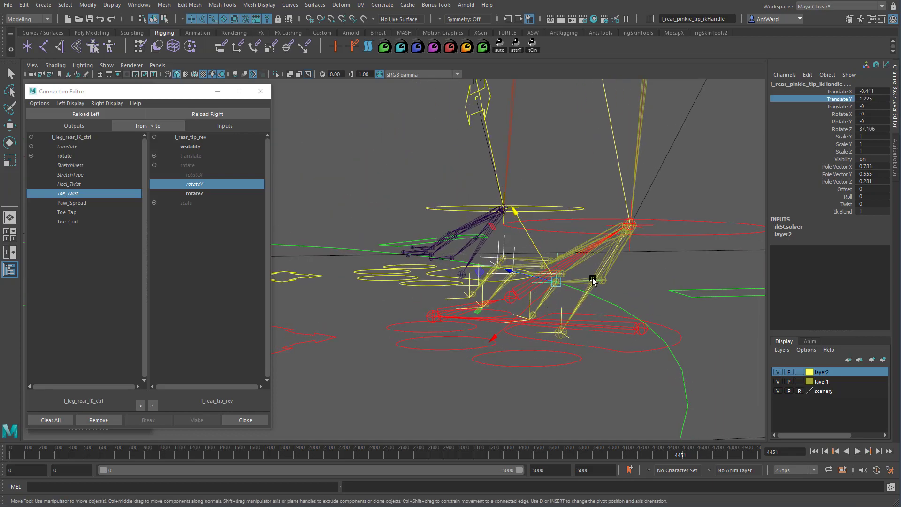
mouse_move(593, 322)
middle_down()
mouse_move(601, 324)
mouse_move(594, 317)
middle_up()
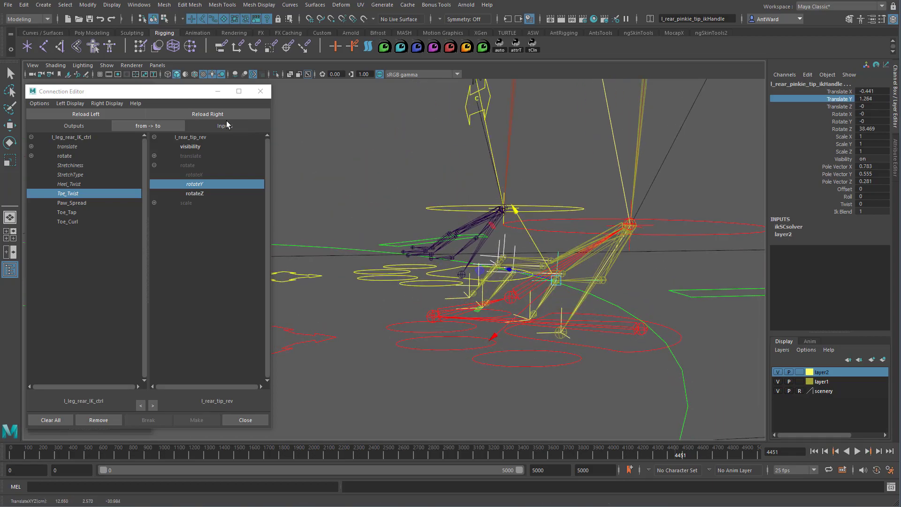
Load the tip IK handles as connection targets and connect Toe_Curl to translateY of the index and middle tip IK handles.
click(219, 117)
click(154, 156)
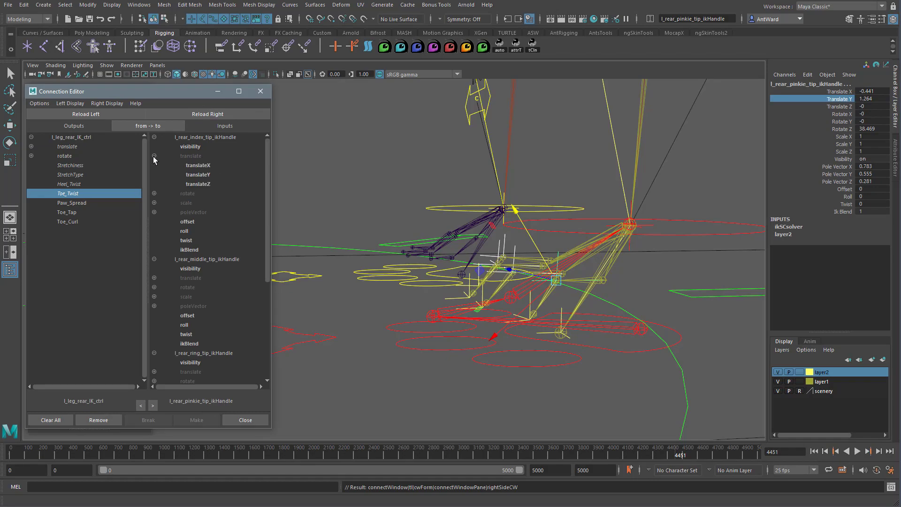
click(55, 223)
click(199, 175)
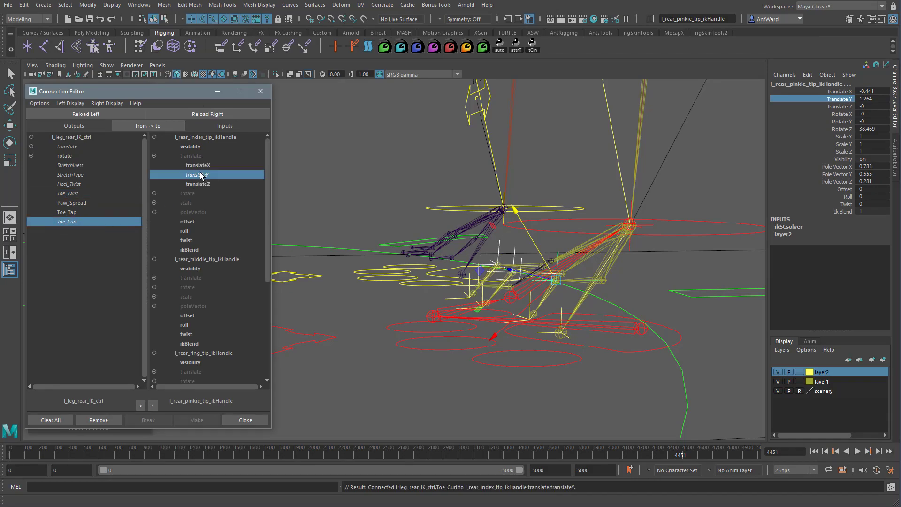
click(154, 278)
click(207, 297)
Connect Toe_Curl to translateY of the ring and pinkie tip IK handles.
scroll(213, 300, down, 2)
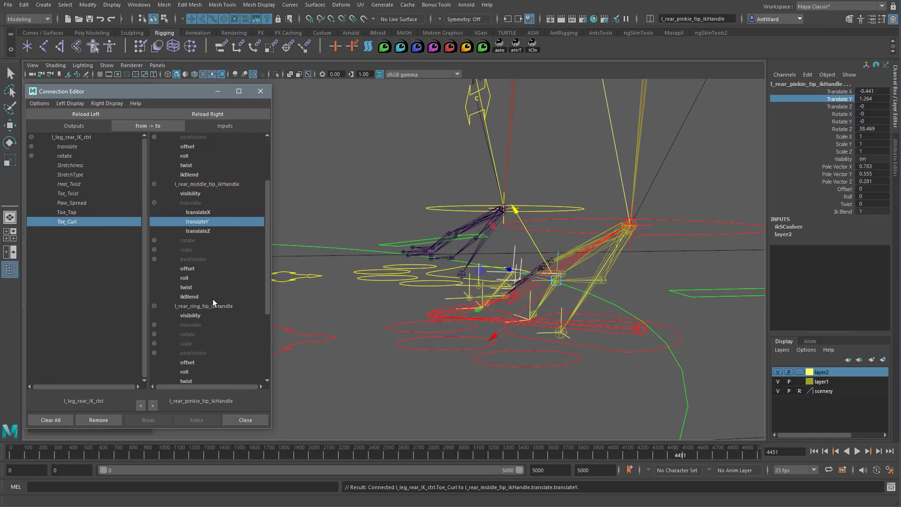
click(154, 325)
scroll(206, 263, down, 5)
click(209, 202)
click(155, 305)
click(199, 324)
Select the left rear leg IK control and test Toe Curl, undoing each change.
alt+drag(511, 260, 539, 307)
click(535, 300)
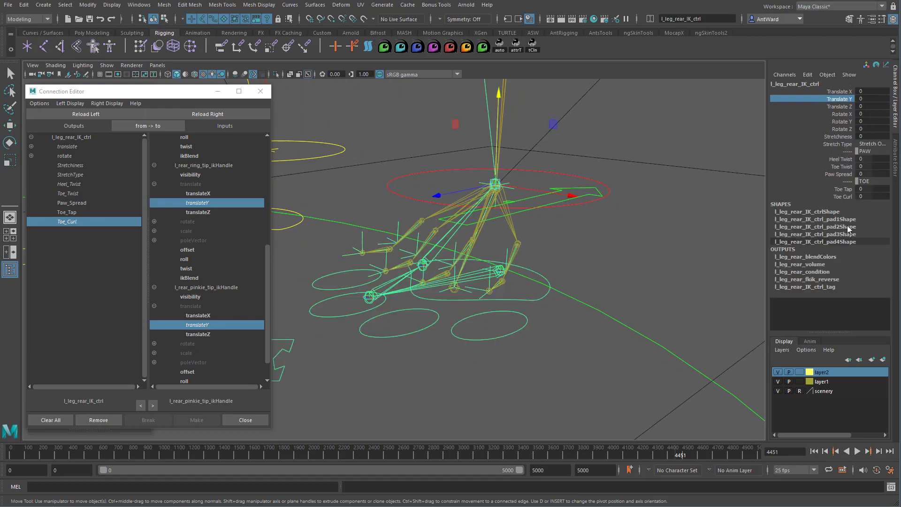
click(844, 197)
middle_drag(566, 251, 595, 248)
key(ctrl+z)
key(ctrl+z)
key(ctrl+z)
key(ctrl+z)
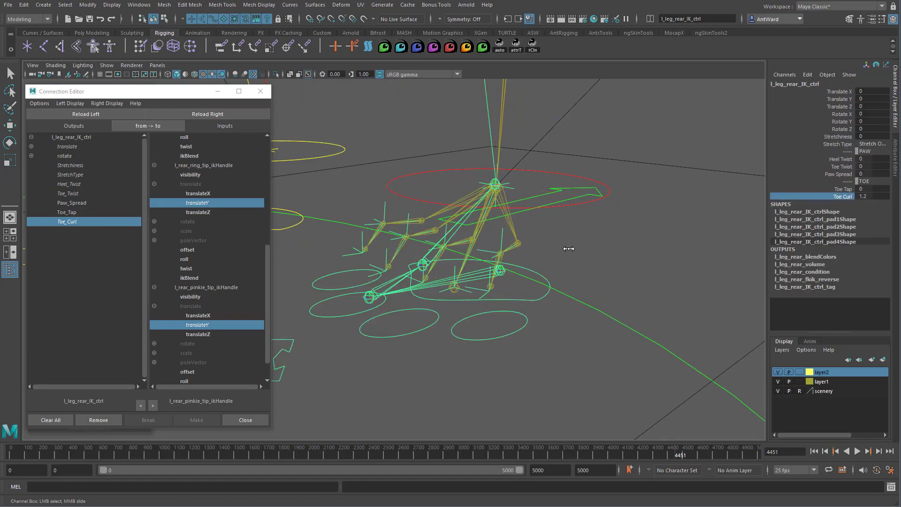
middle_drag(614, 255, 668, 251)
key(ctrl+z)
Pick Toe_Tap as the source attribute and select the index, middle, ring and pinkie end IK handles of the left rear paw.
alt+drag(443, 291, 430, 295)
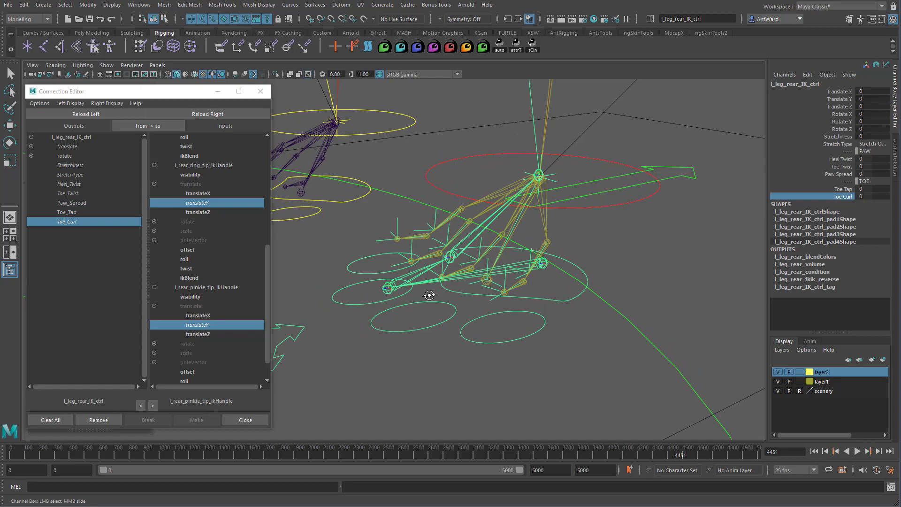
click(843, 188)
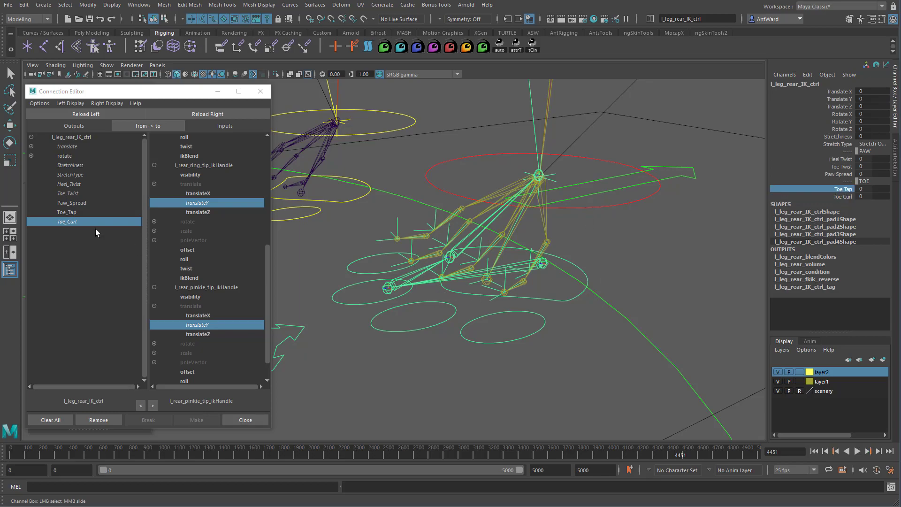
click(69, 213)
alt+drag(484, 260, 400, 263)
click(456, 248)
key(w)
alt+right_drag(401, 263, 534, 262)
alt+drag(535, 265, 467, 253)
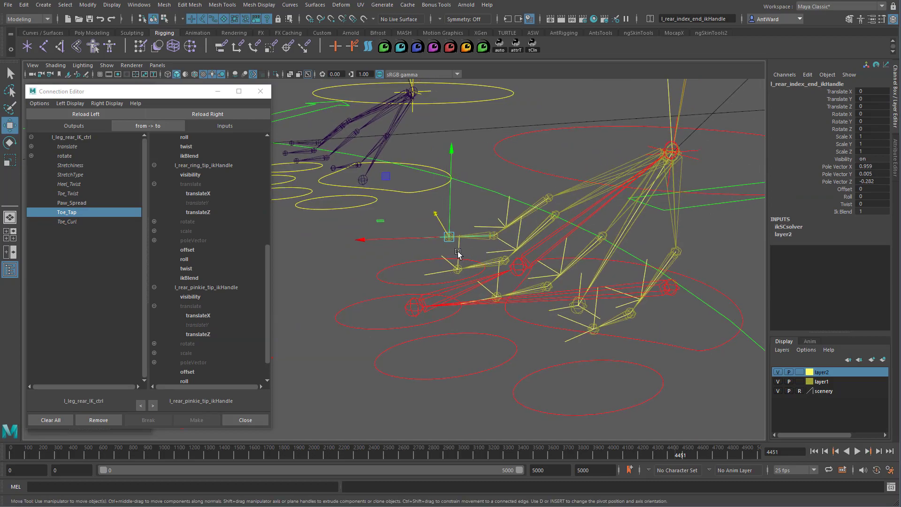
click(458, 269)
click(497, 296)
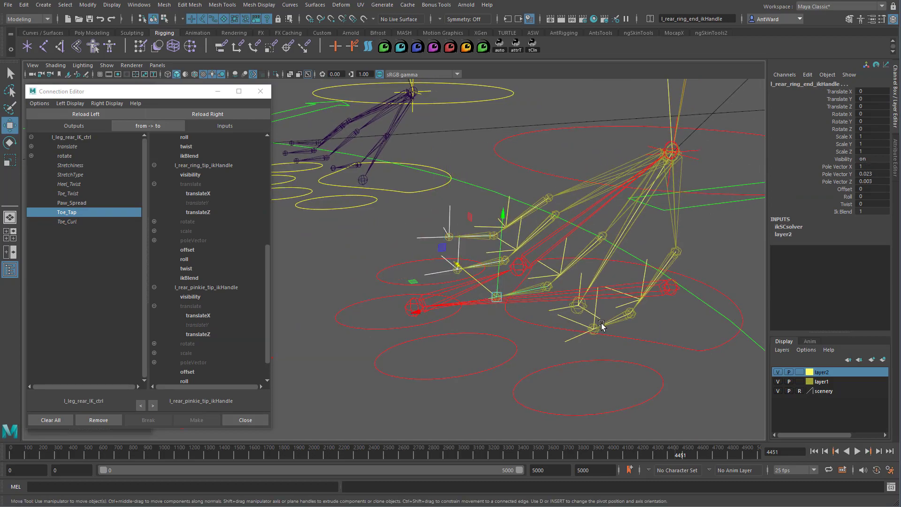
click(597, 303)
Load the end IK handles as connection targets and connect Toe_Tap to translateY of all four.
alt+drag(596, 311, 535, 256)
click(207, 115)
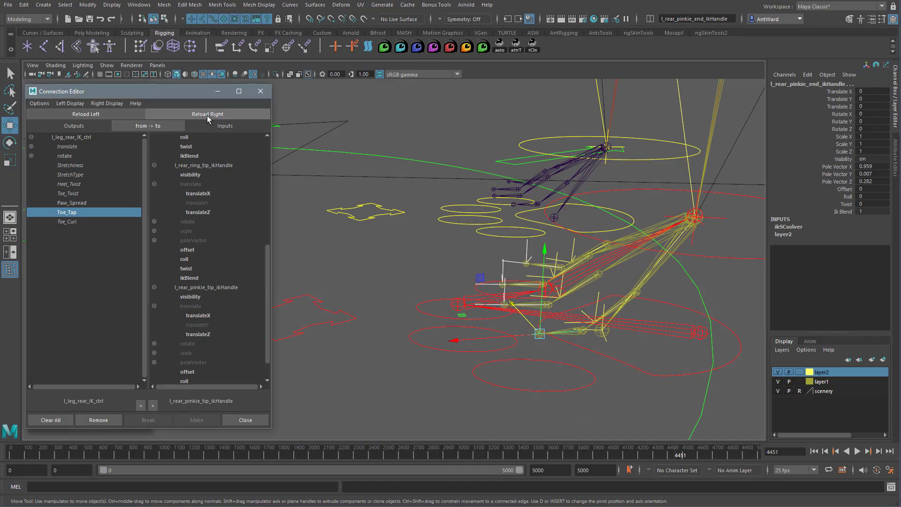
scroll(209, 221, up, 5)
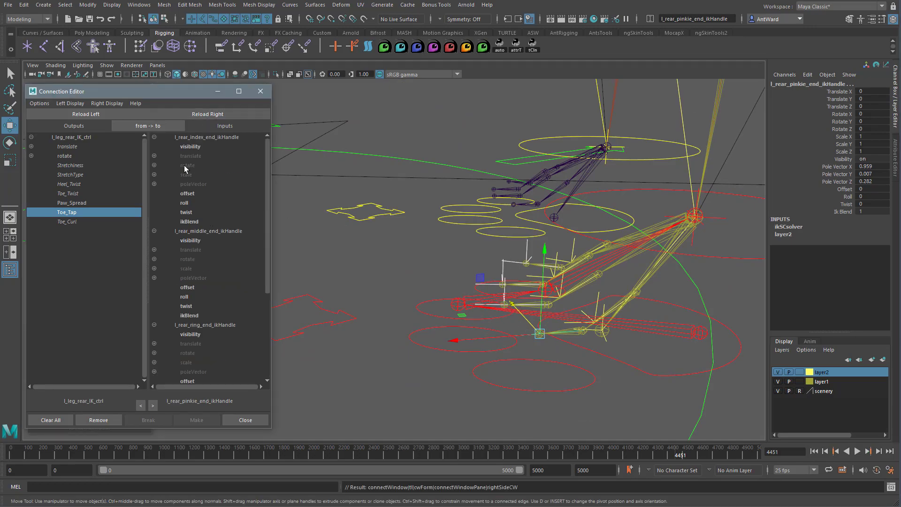
click(154, 155)
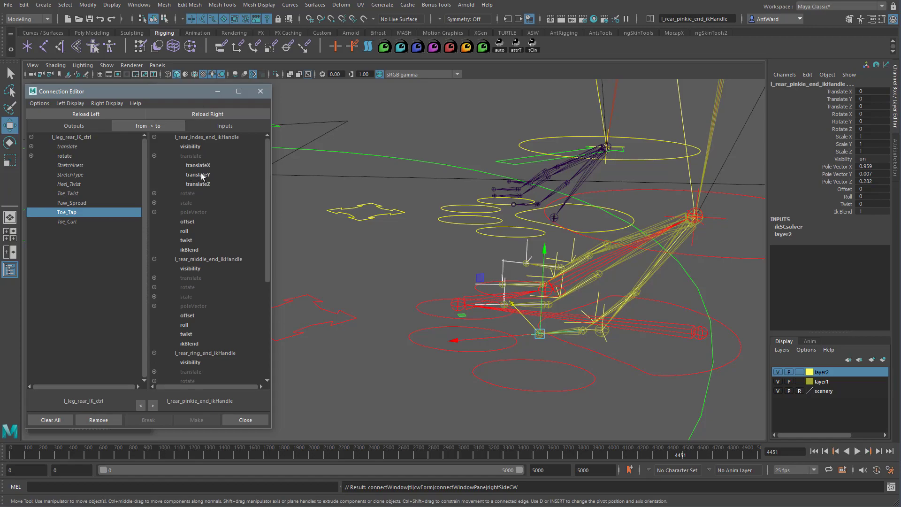
click(201, 175)
scroll(207, 293, down, 6)
click(207, 325)
click(154, 212)
click(203, 231)
Test Toe Tap on the left rear leg IK control, then reset it to 0.
alt+drag(484, 288, 534, 332)
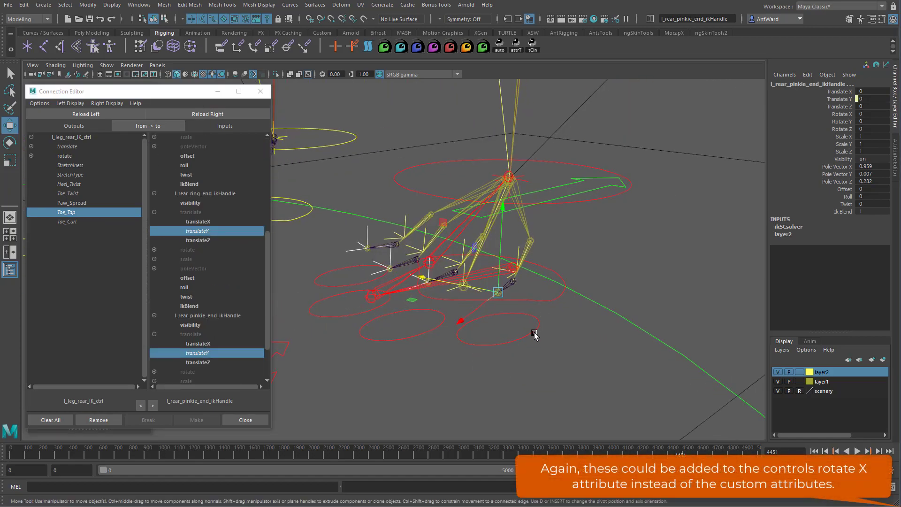
click(532, 318)
click(840, 189)
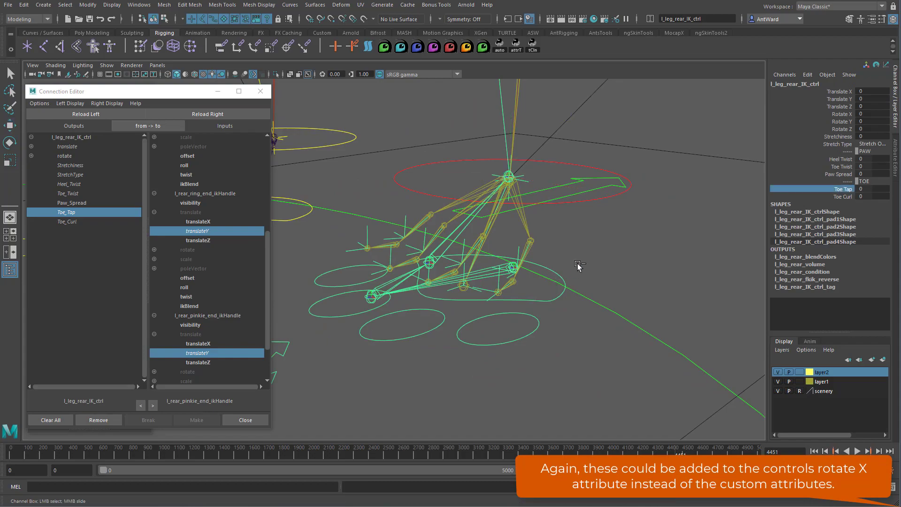
middle_drag(578, 264, 596, 313)
alt+drag(596, 313, 555, 311)
middle_drag(384, 298, 505, 298)
key(ctrl+z)
key(ctrl+z)
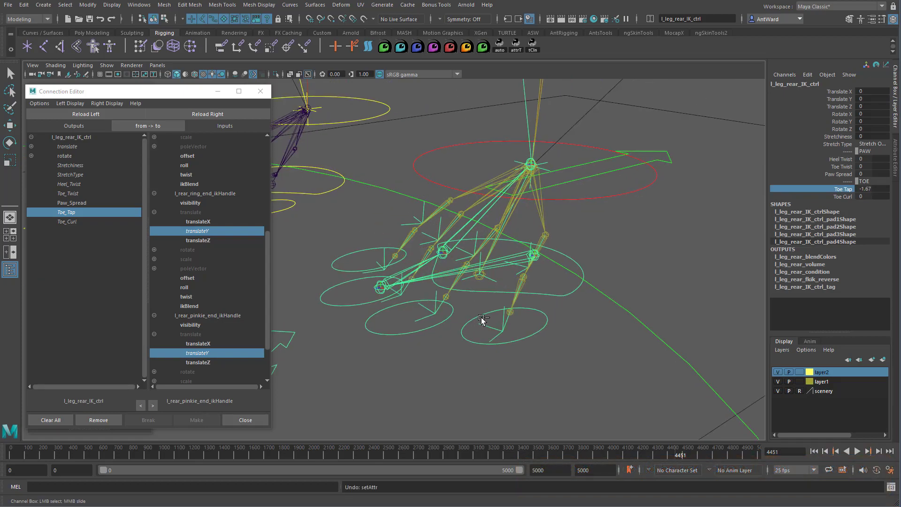
click(872, 189)
text(0)
key(Return)
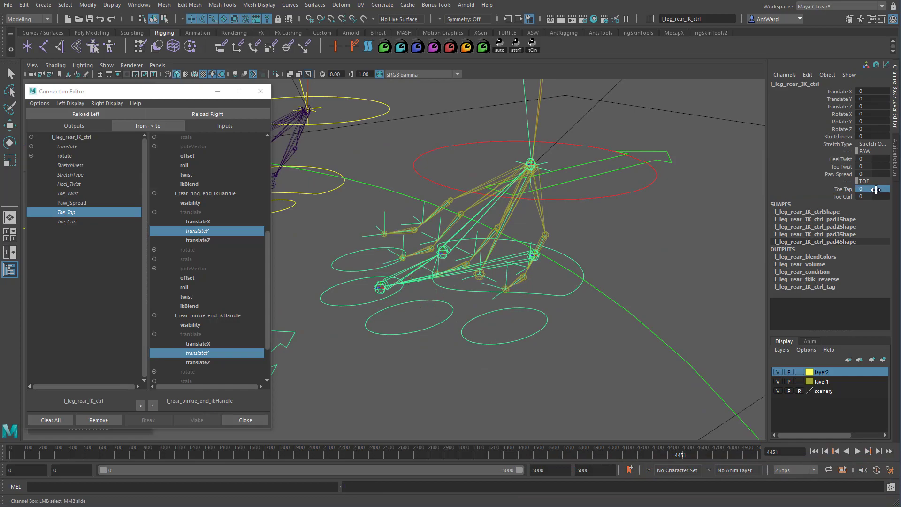
Inspect the ring, middle and index tip rot groups above the toe tip IK handles in the finished rig.
alt+drag(452, 281, 532, 262)
alt+drag(473, 251, 478, 254)
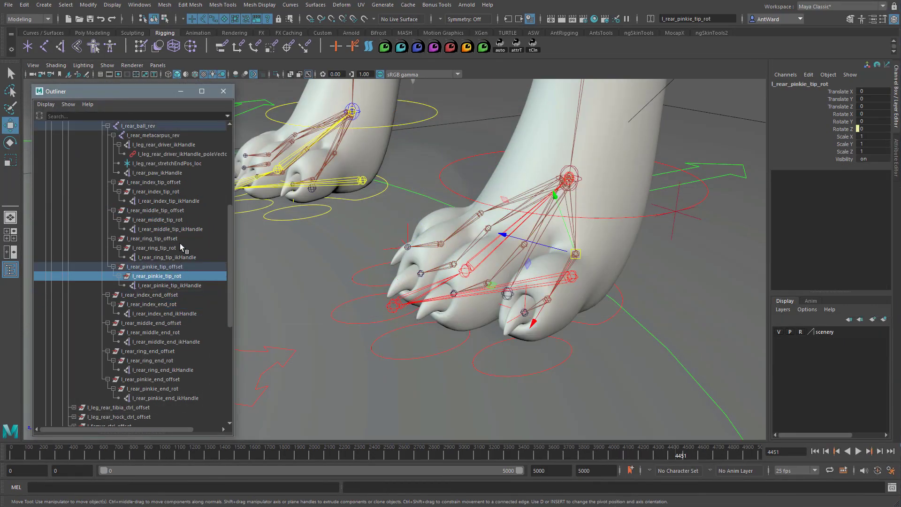
click(182, 247)
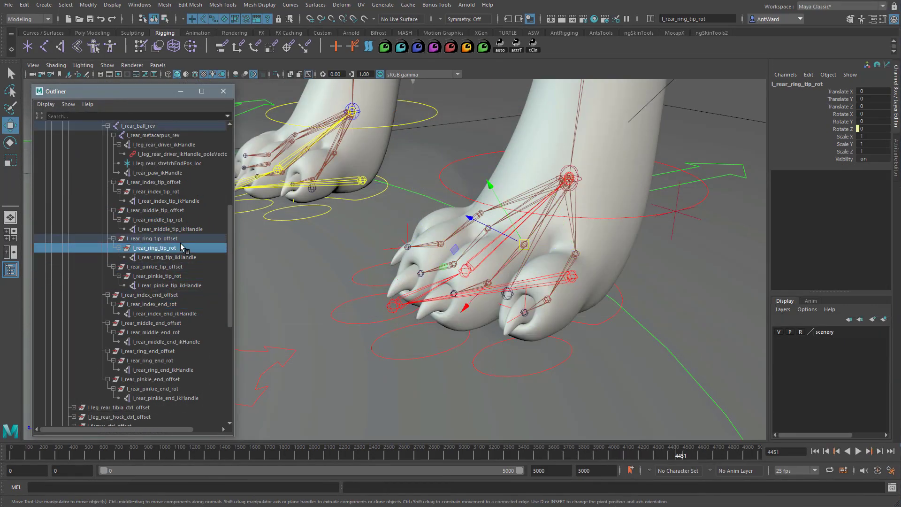
click(180, 220)
click(181, 192)
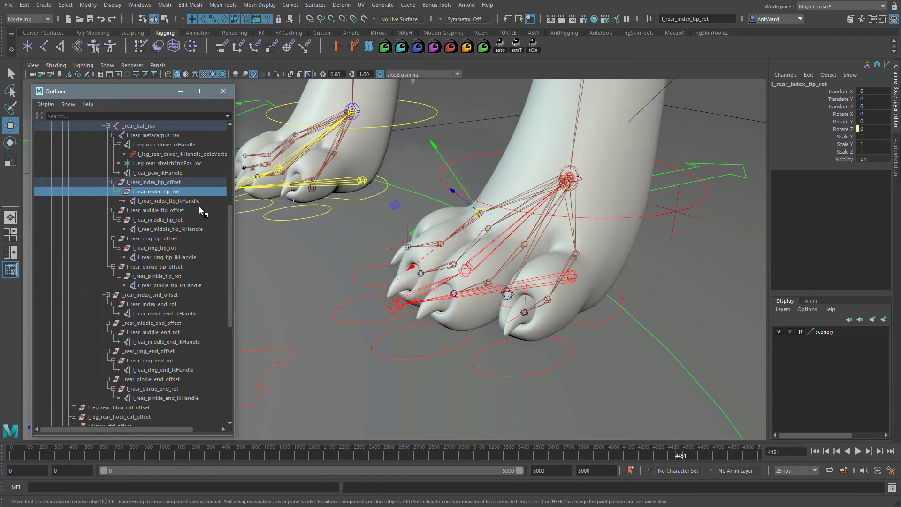
Test Toe Tap on the finished rig's left rear leg IK control and undo the changes.
click(551, 371)
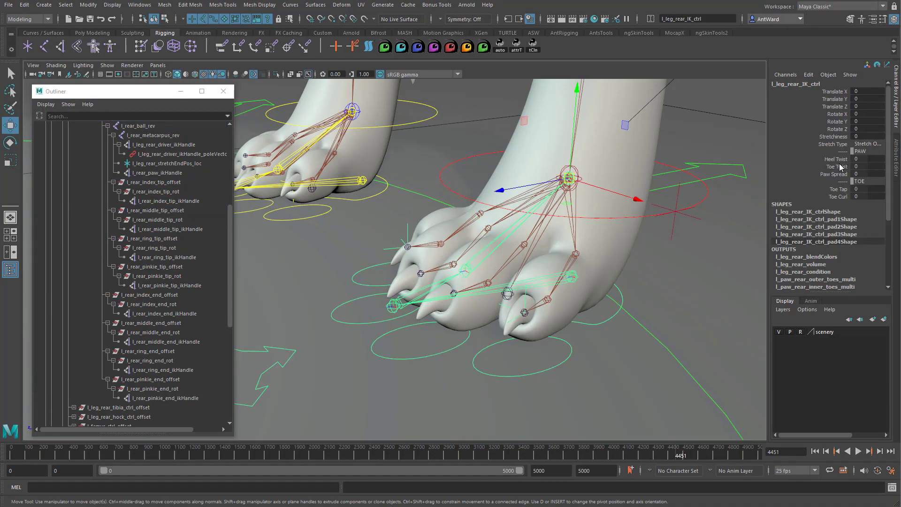
click(838, 189)
middle_drag(657, 312, 773, 312)
key(ctrl+z)
key(ctrl+z)
key(ctrl+z)
key(ctrl+z)
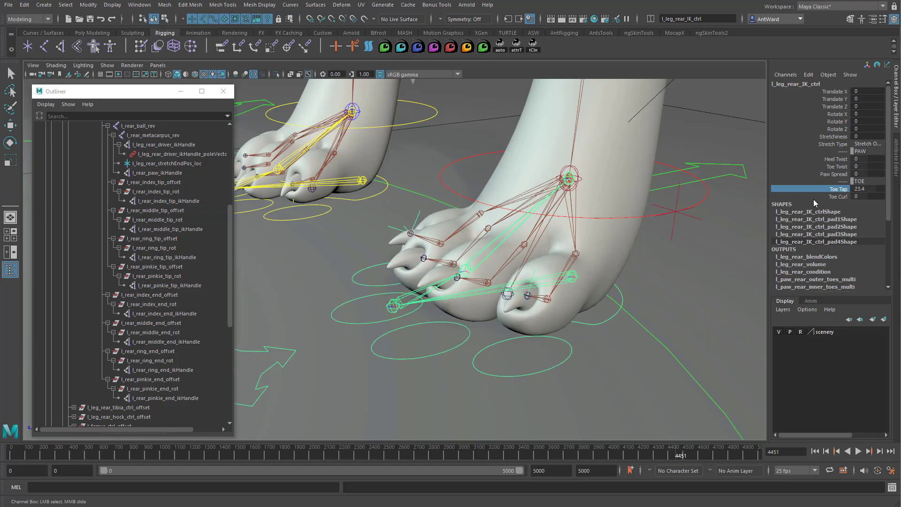
Test Toe Curl on the finished rig's left rear leg IK control and undo the changes.
click(839, 197)
middle_drag(620, 297, 658, 295)
key(ctrl+z)
key(ctrl+z)
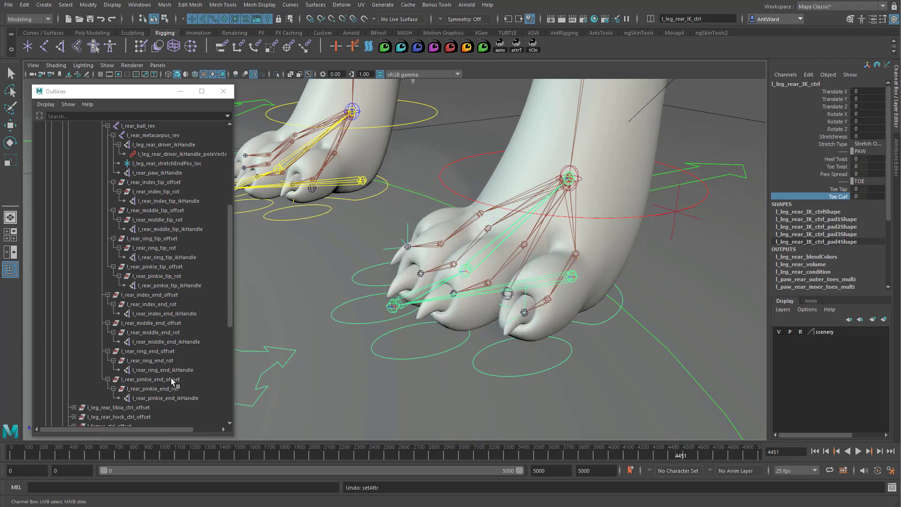
Examine the channels of the l_rear_ring_end_rot group and its l_rear_ring_end_ikHandle.
click(168, 361)
key(w)
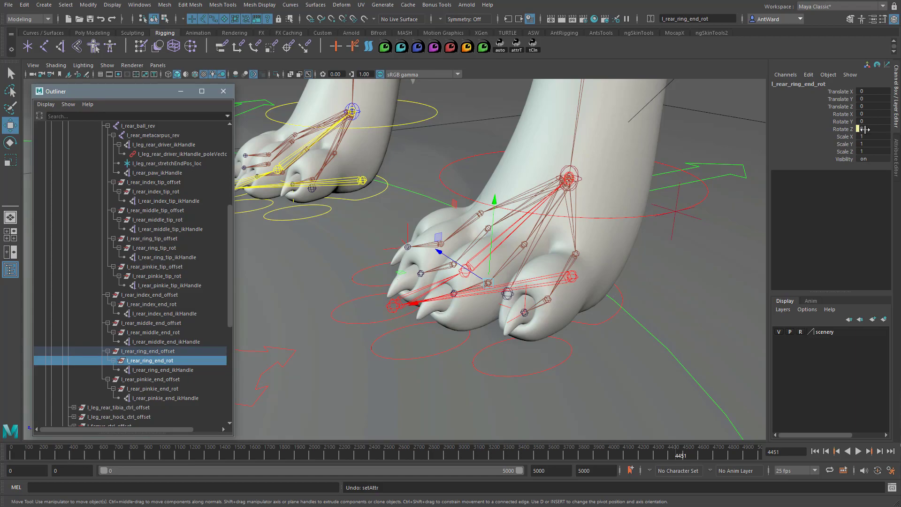
click(187, 371)
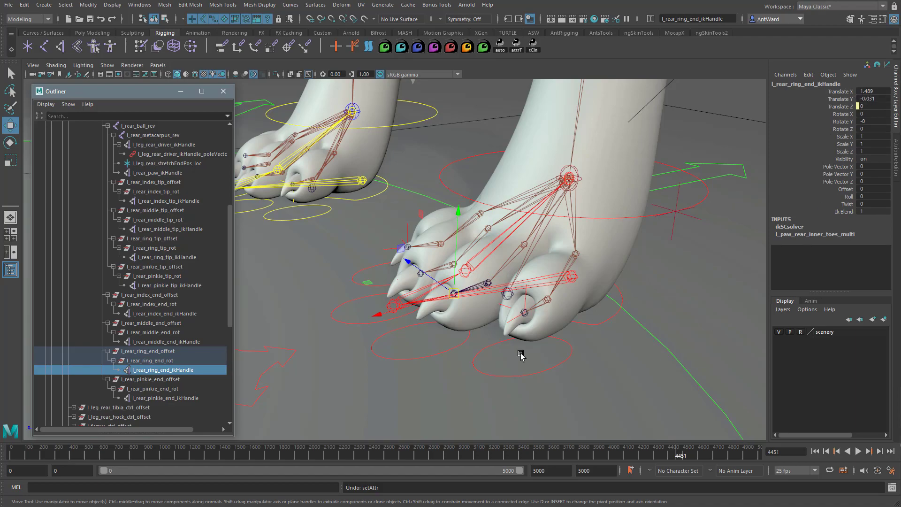
click(171, 361)
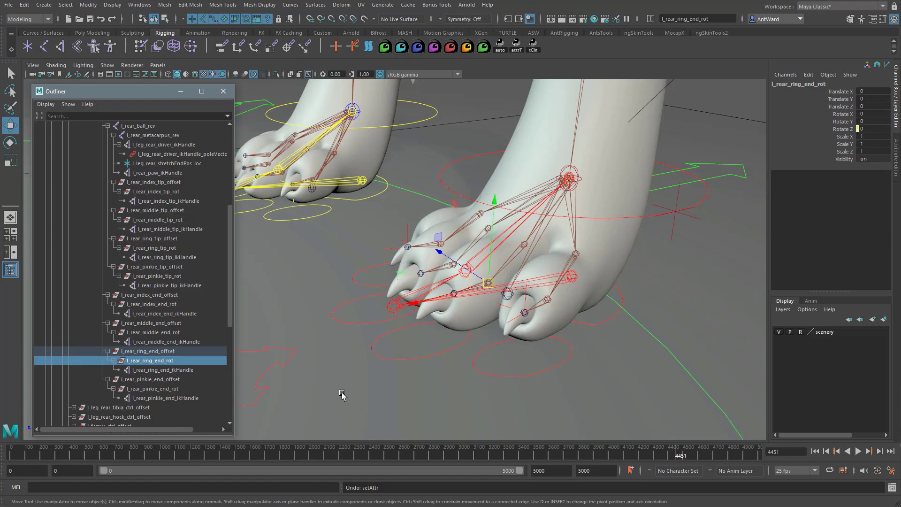
Adjust Toe Tap once more on the finished rig's IK control to check how the toes move.
click(420, 355)
click(838, 190)
middle_drag(599, 317, 672, 306)
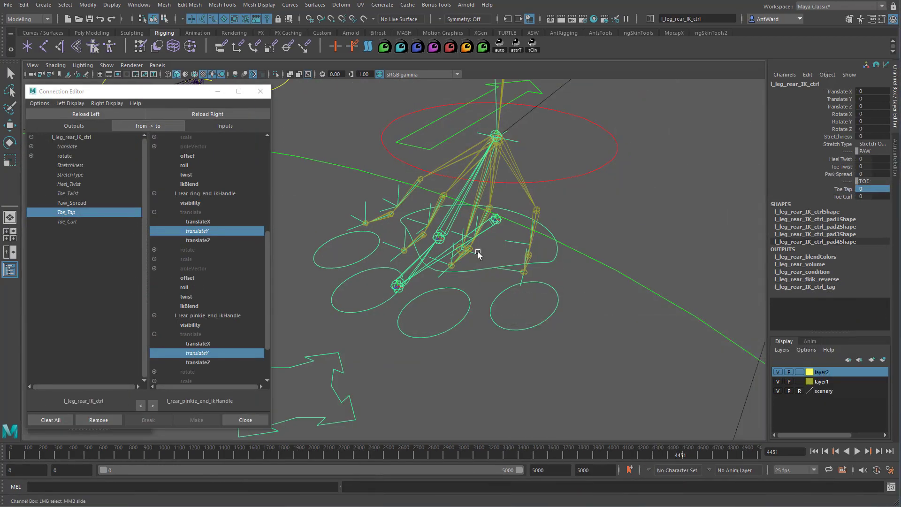
Adjust Paw Spread on the finished rig's front leg IK controls to check how the toes spread.
click(840, 175)
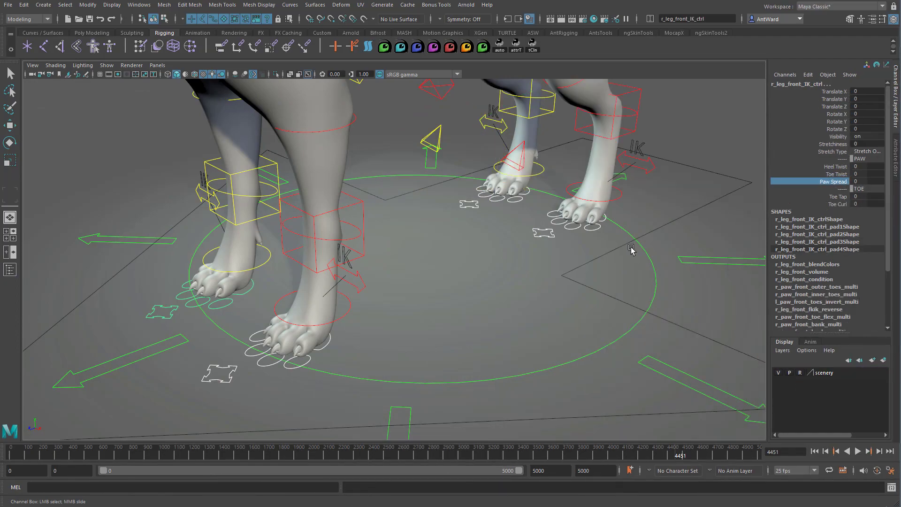
middle_drag(631, 247, 649, 242)
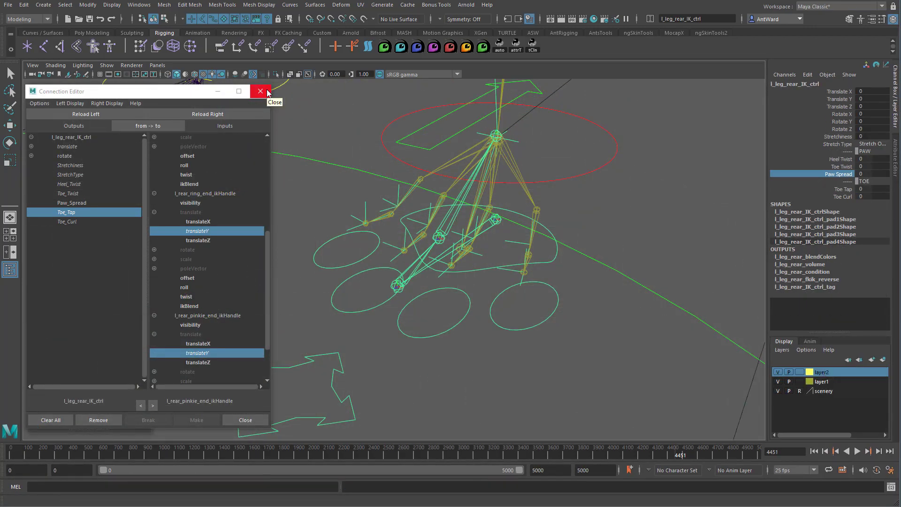
Close the Connection Editor and add the selected l_leg_rear_IK_ctrl to a Node Editor graph.
click(261, 91)
alt+middle_drag(622, 261, 542, 271)
alt+drag(542, 271, 447, 263)
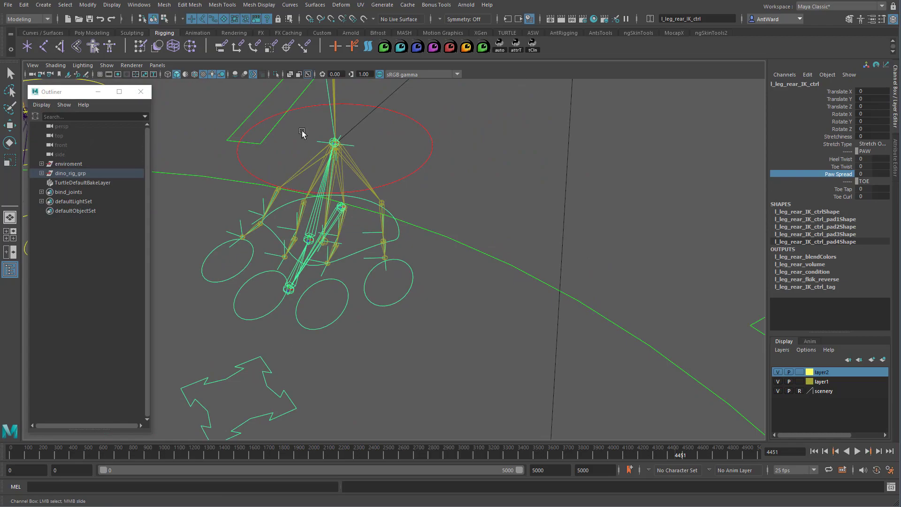
click(139, 5)
click(155, 127)
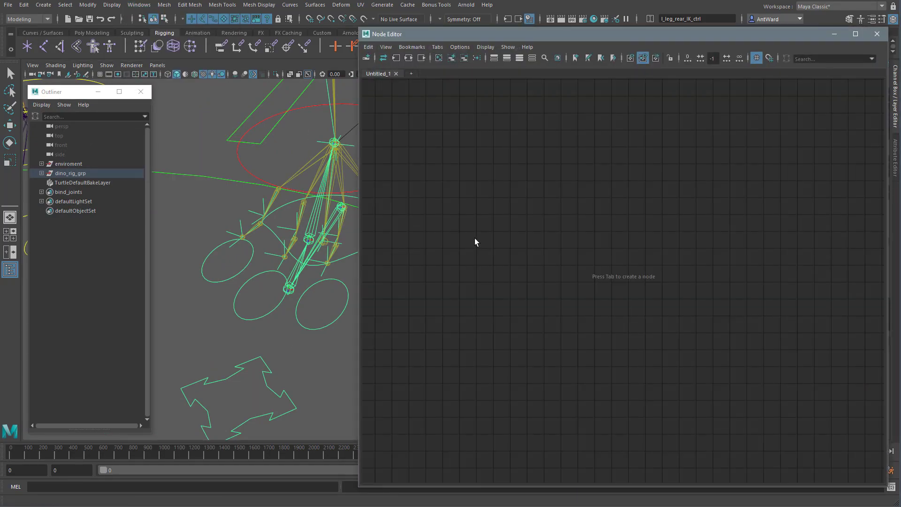
click(452, 58)
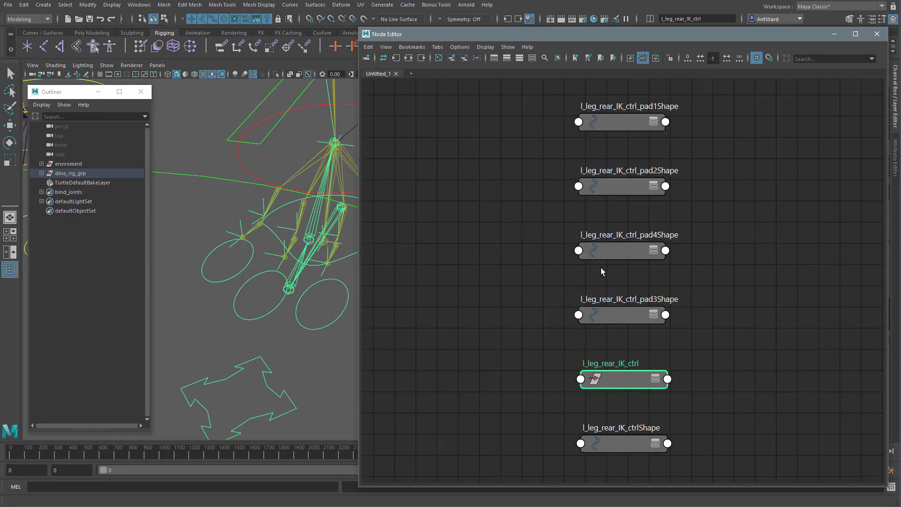
Hide the shape nodes in the graph and expand the l_leg_rear_IK_ctrl node to list all its attributes.
click(486, 46)
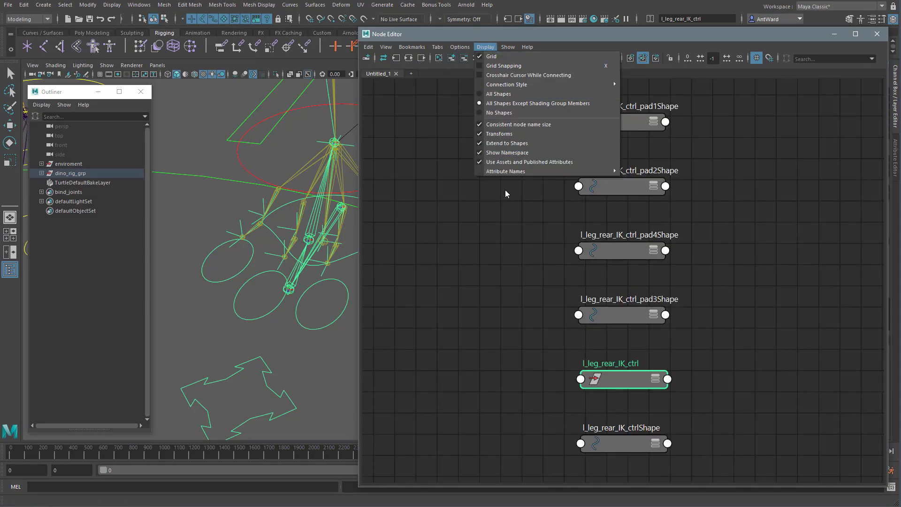
click(508, 113)
drag(616, 382, 437, 151)
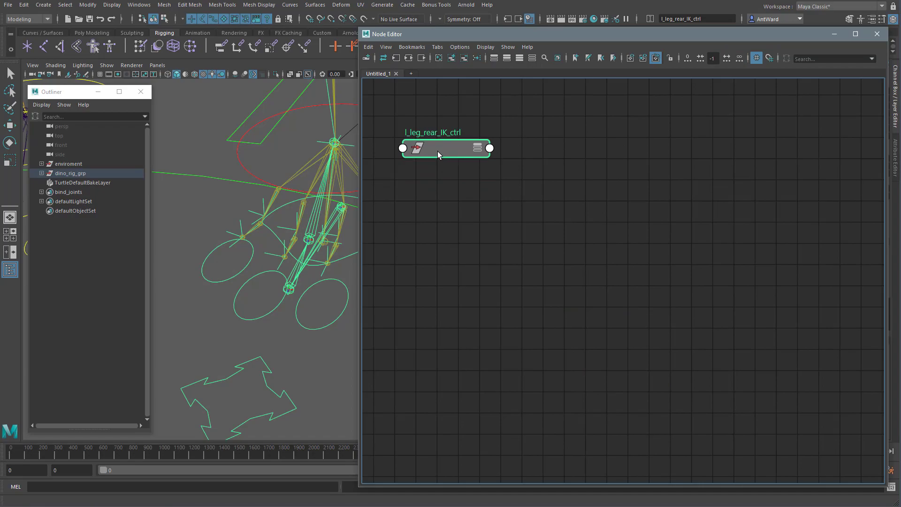
key(3)
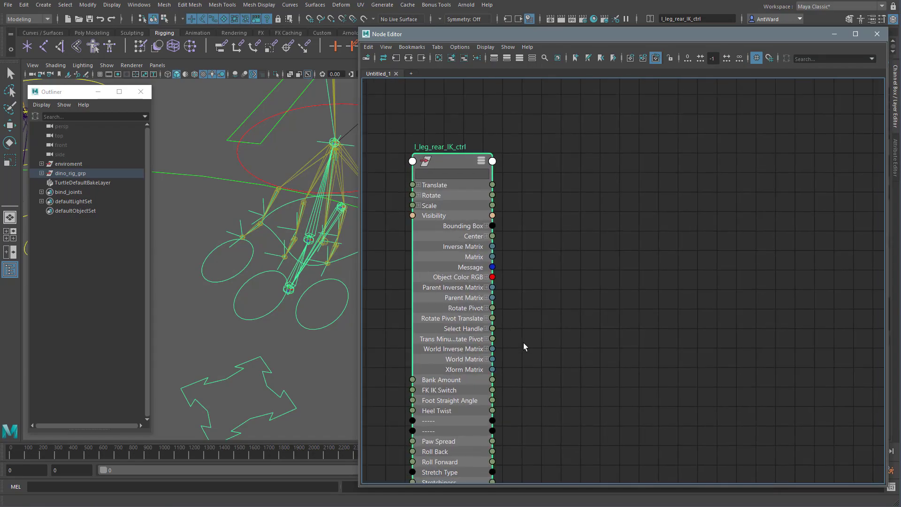
key(f)
alt+drag(322, 291, 221, 286)
alt+middle_drag(252, 255, 271, 262)
alt+drag(271, 262, 269, 258)
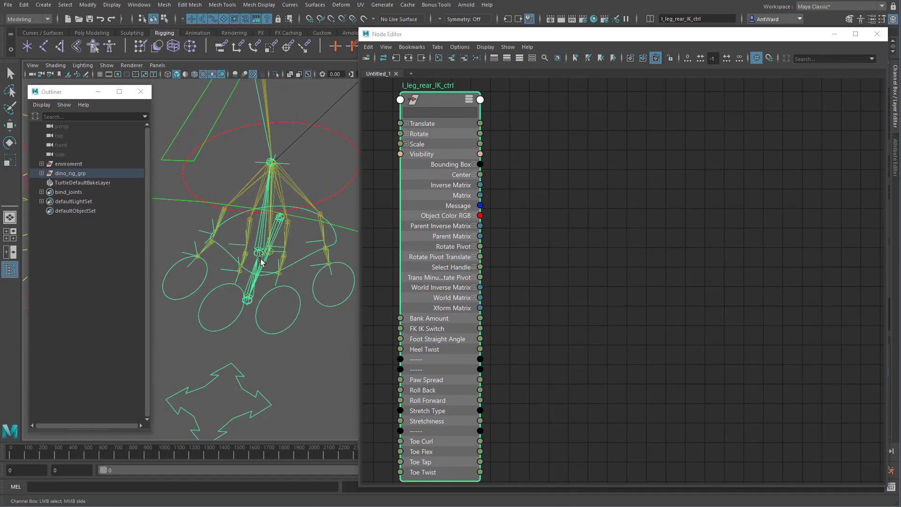
Add the left rear index and pinkie tip and end IK handles to the Node Editor graph, placing them apart from the leg control.
click(214, 227)
key(w)
key(f)
drag(157, 331, 180, 330)
alt+drag(284, 322, 275, 299)
alt+middle_drag(256, 321, 302, 306)
click(342, 246)
alt+drag(277, 286, 292, 303)
shift+click(232, 242)
shift+click(211, 266)
shift+click(320, 295)
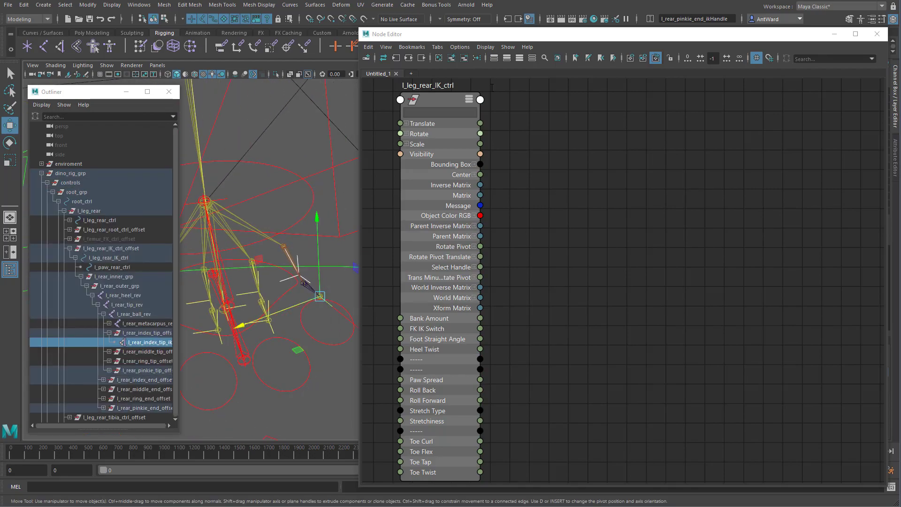
click(450, 59)
alt+middle_drag(775, 373, 716, 366)
scroll(658, 350, down, 1)
drag(606, 334, 799, 181)
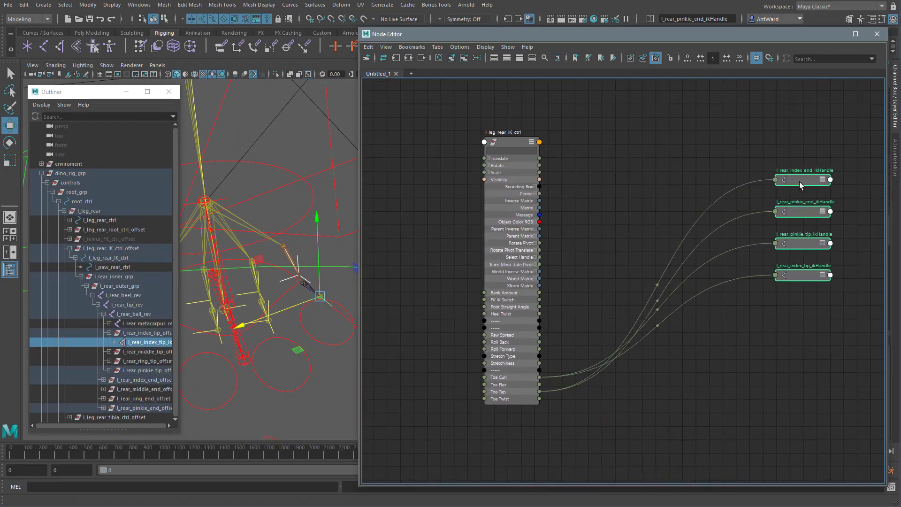
Move the l_leg_rear_IK_ctrl node farther from the IK handles and create a multiplyDivide node between them.
alt+drag(285, 277, 254, 281)
mouse_move(274, 291)
middle_down()
mouse_move(331, 280)
mouse_move(248, 295)
mouse_move(282, 292)
middle_up()
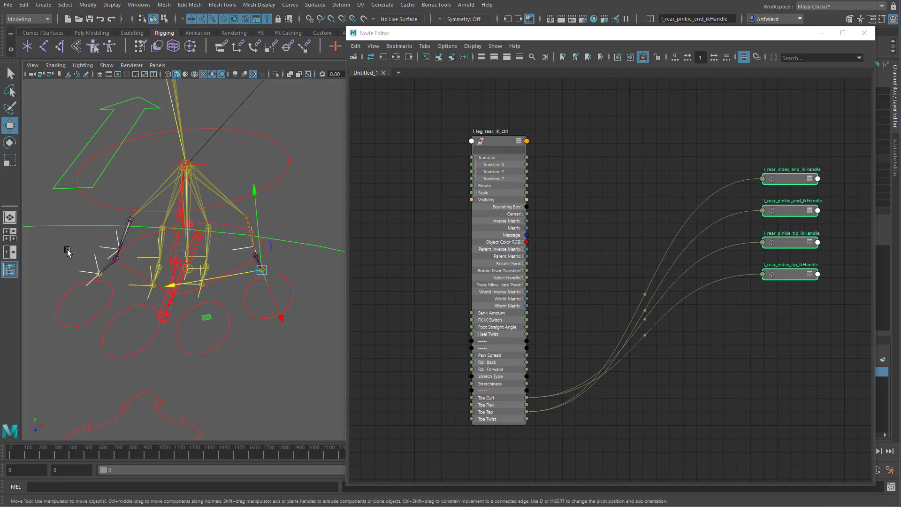
drag(505, 149, 453, 151)
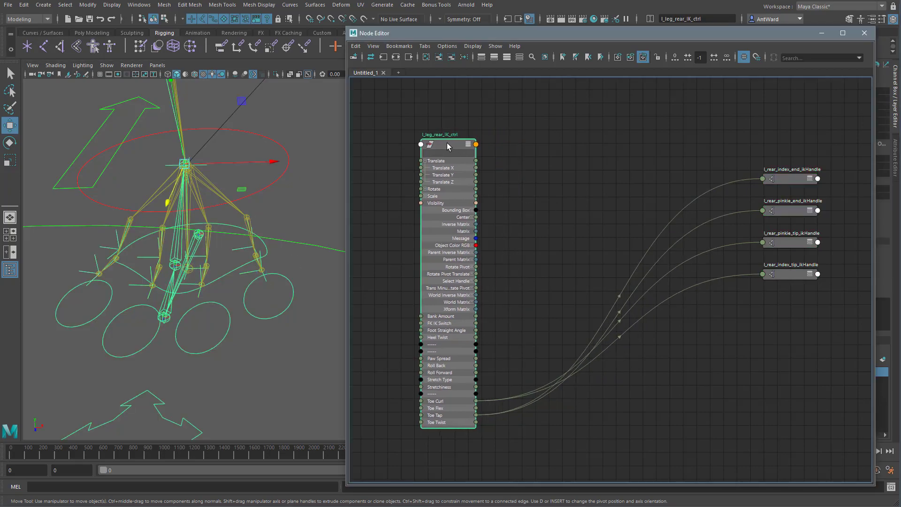
click(589, 182)
key(Tab)
text(multi)
click(632, 215)
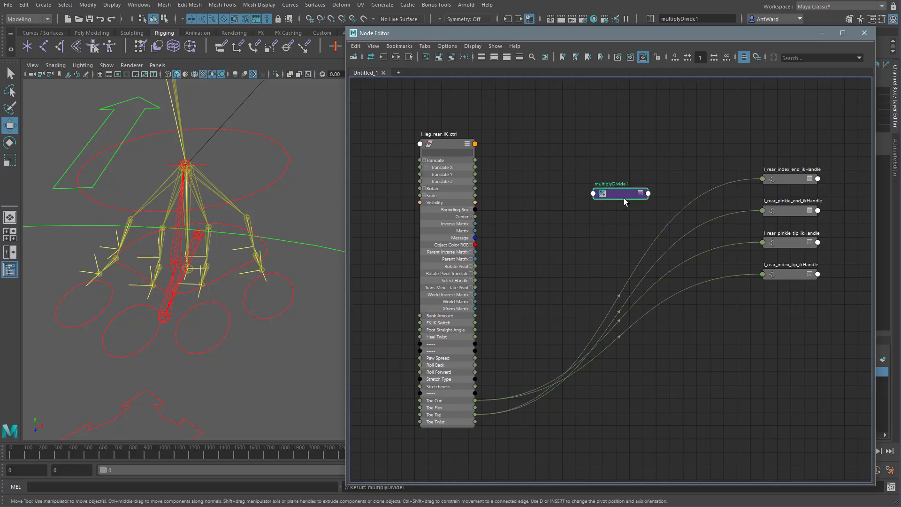
Rename the multiplyDivide node l_rear_outer_toes_multi and expand its Input 1, Input 2 and Output attributes.
drag(625, 199, 593, 170)
double_click(579, 155)
text(l_rear_outer_toes_multi)
key(Return)
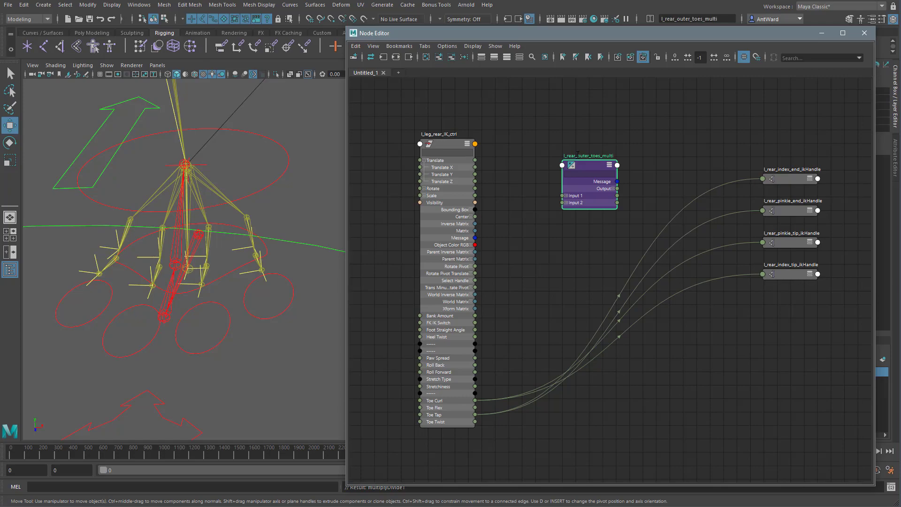
click(566, 196)
click(566, 223)
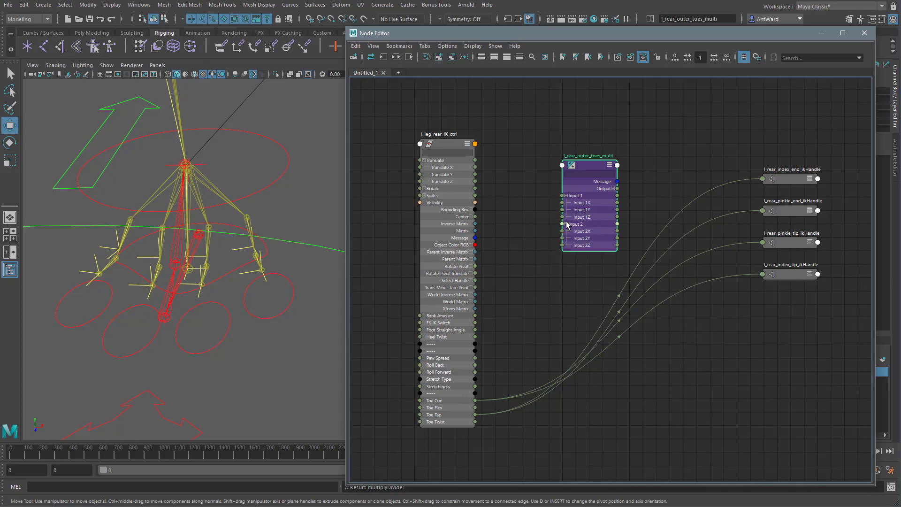
click(612, 189)
Connect the leg control's Translate Z to Input 1X and Input 1Y of l_rear_outer_toes_multi.
drag(475, 181, 562, 225)
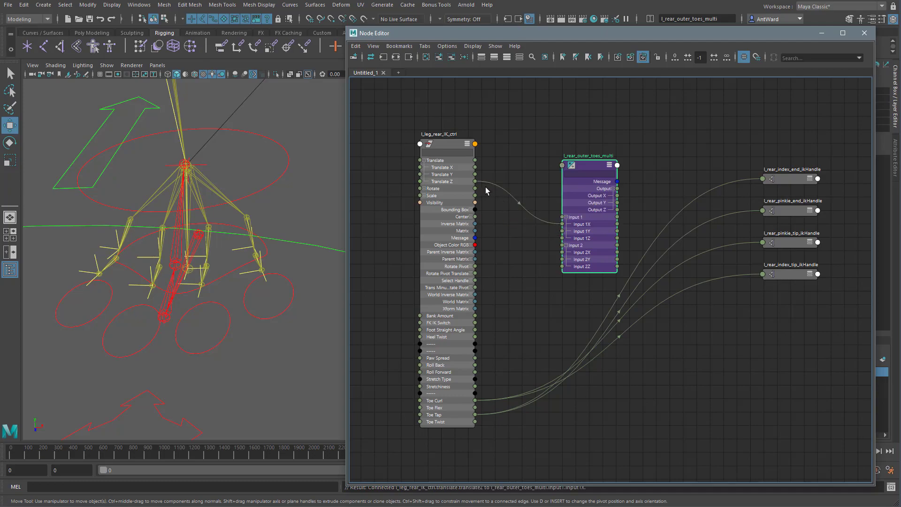
drag(475, 182, 561, 230)
Arrange the IK handle nodes with the pinkie pair above and the index pair below.
drag(788, 179, 788, 357)
drag(784, 273, 787, 339)
drag(783, 173, 800, 266)
drag(794, 243, 795, 216)
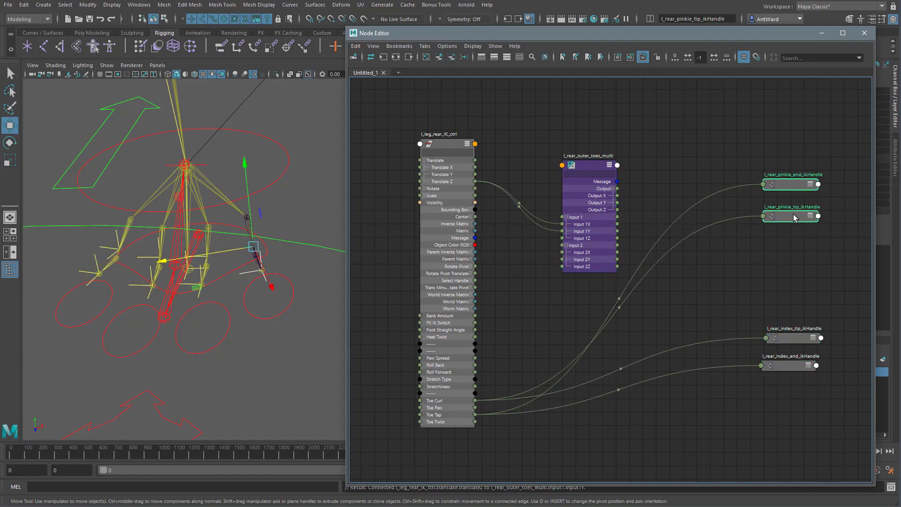
click(736, 263)
Connect Output X of l_rear_outer_toes_multi to Translate Z of the pinkie end and pinkie tip IK handles.
drag(618, 196, 764, 183)
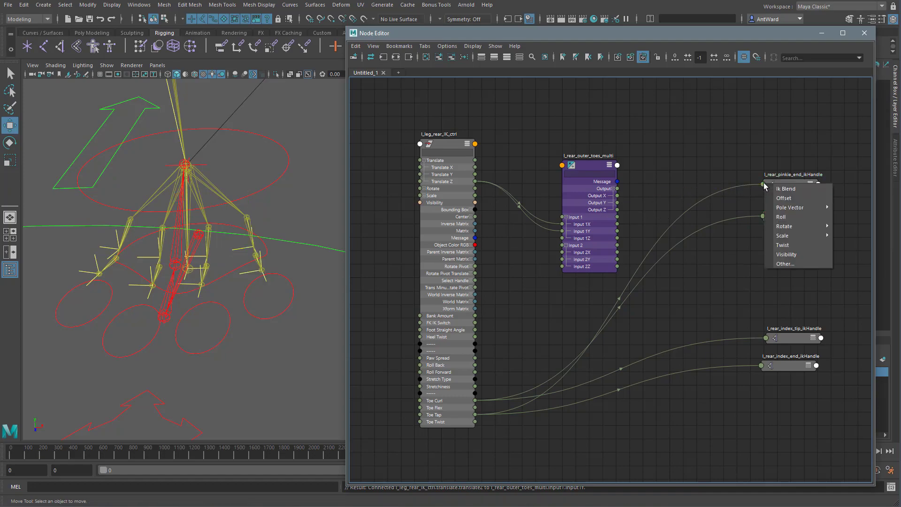
click(784, 265)
click(419, 203)
click(475, 222)
drag(617, 202, 764, 216)
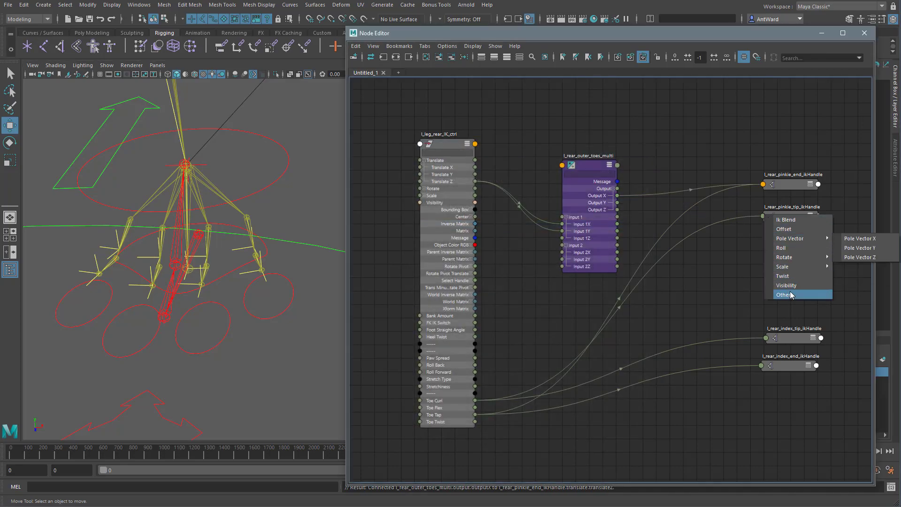
click(784, 294)
Connect Output Y of l_rear_outer_toes_multi to Translate Z of the index tip and index end IK handles.
drag(618, 195, 774, 337)
click(791, 419)
click(415, 194)
click(452, 223)
drag(617, 203, 761, 364)
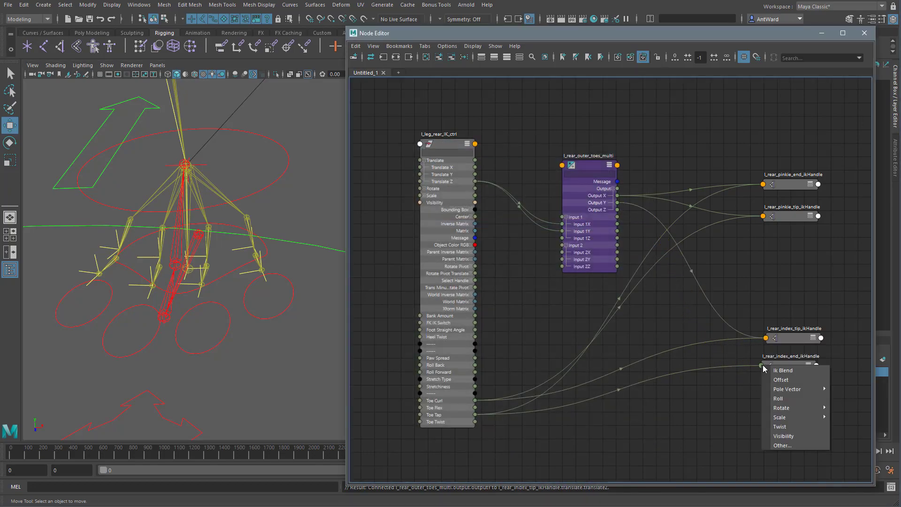
click(791, 446)
click(416, 195)
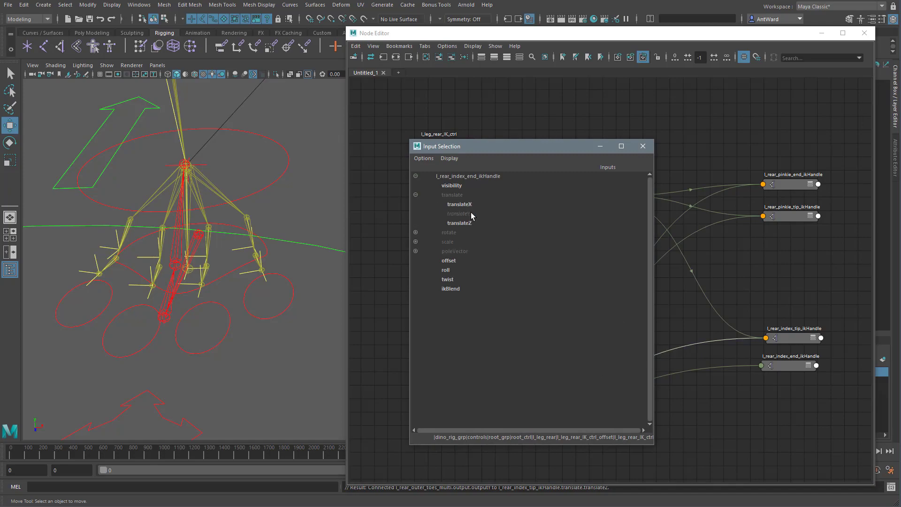
click(456, 223)
Narrow the Node Editor to uncover the Channel Box and test Paw Spread on the left rear IK control, undoing the change.
drag(875, 126, 765, 126)
drag(603, 37, 579, 37)
alt+middle_drag(608, 245, 573, 238)
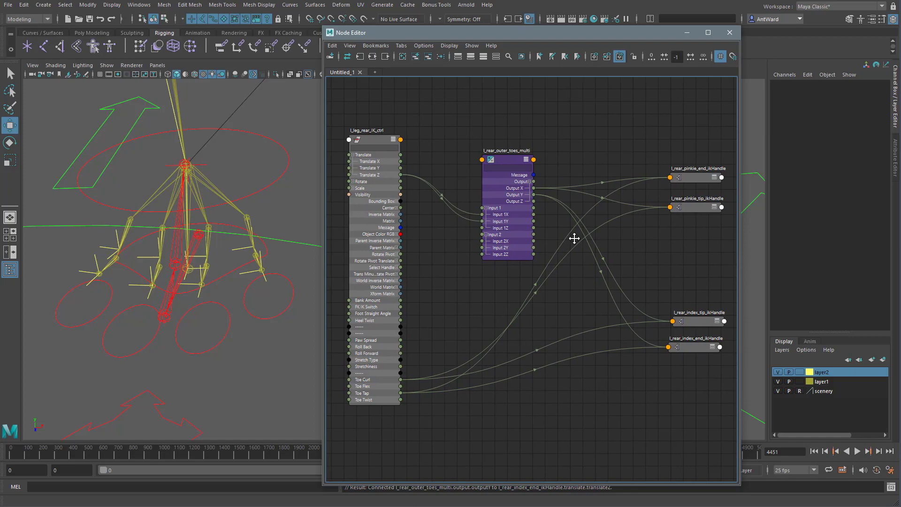
drag(197, 332, 266, 348)
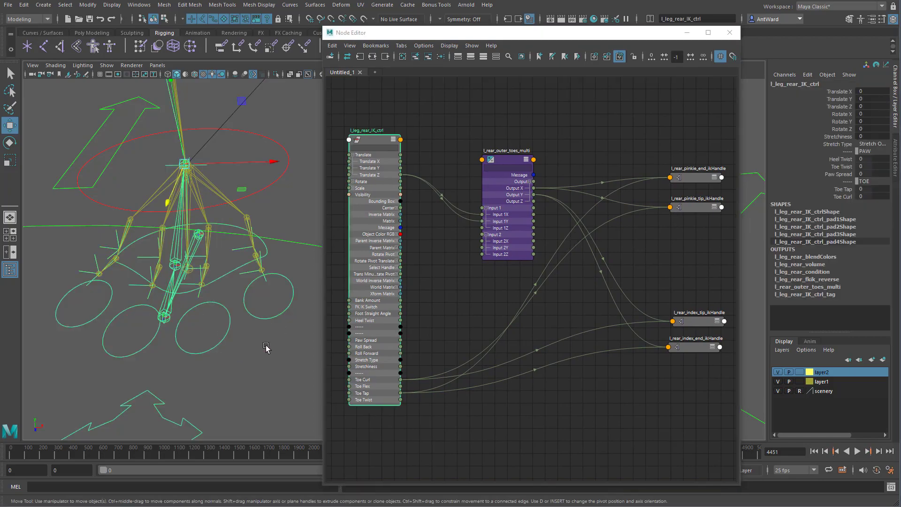
click(840, 174)
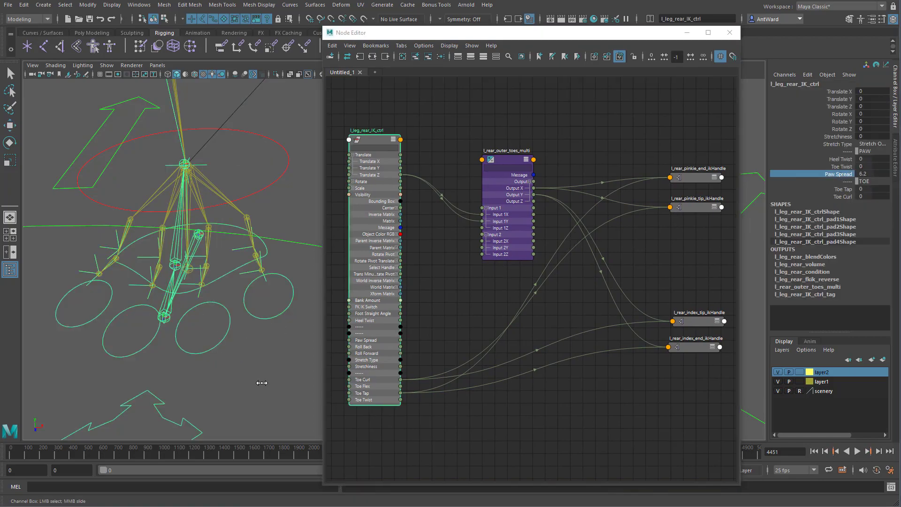
key(ctrl+z)
Connect the control's Paw Spread to Input 1X and Input 1Y of l_rear_outer_toes_multi and test the spread.
drag(400, 340, 482, 221)
drag(401, 340, 482, 214)
click(840, 174)
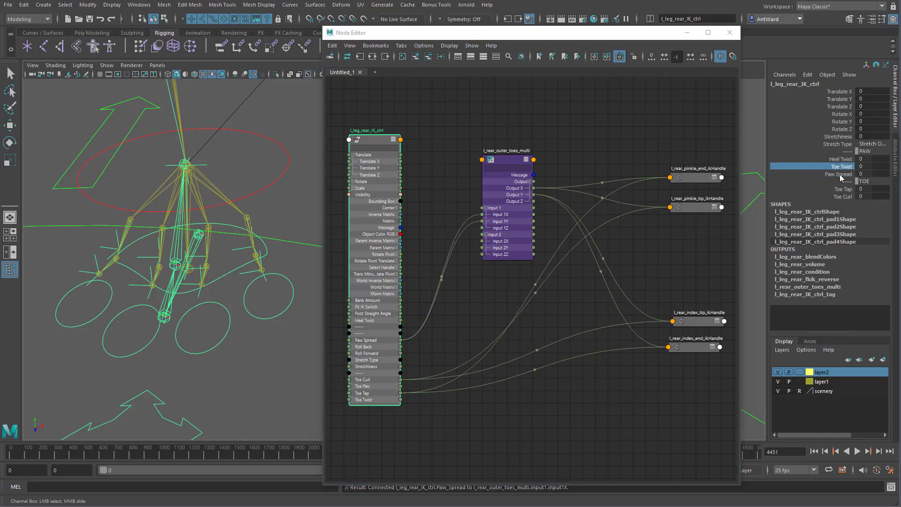
middle_drag(222, 384, 216, 383)
key(ctrl+z)
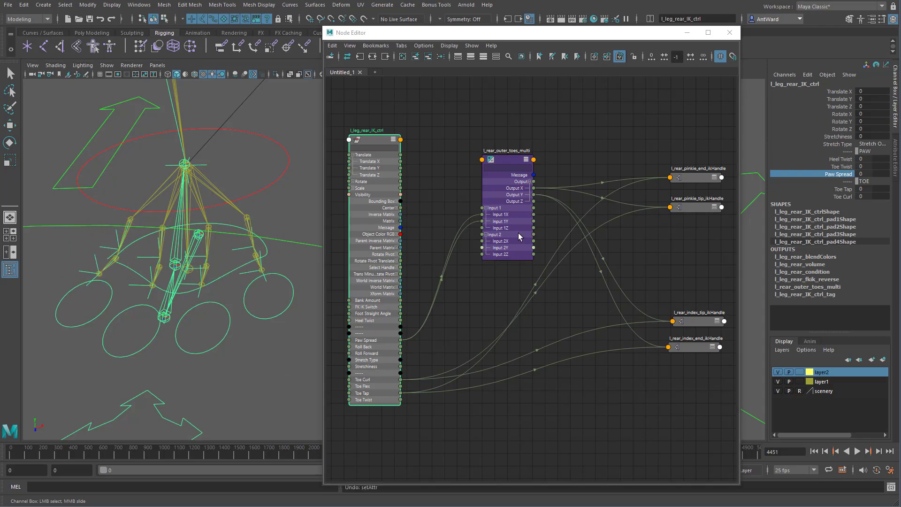
Set Input 2X of l_rear_outer_toes_multi to -1.
click(510, 158)
key(w)
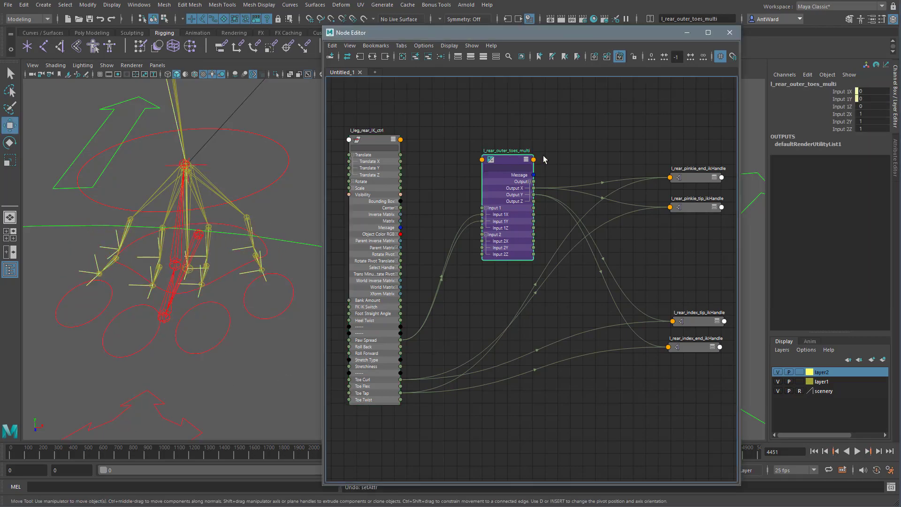
double_click(867, 113)
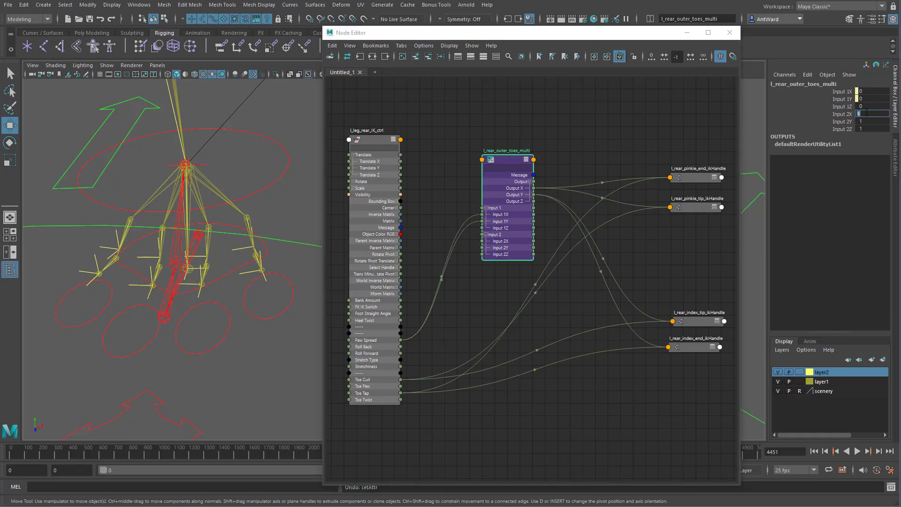
text(-1)
key(Return)
Test Paw Spread on the left rear IK control again and undo the change.
click(276, 326)
click(848, 174)
middle_drag(223, 381, 213, 382)
key(ctrl+z)
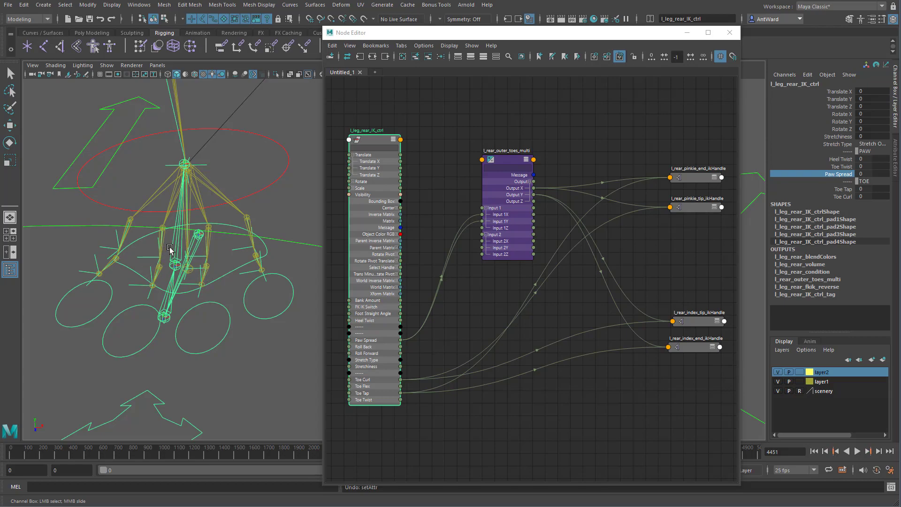
Move l_rear_outer_toes_multi and its four IK handle nodes lower in the graph to make room above.
drag(513, 163, 524, 280)
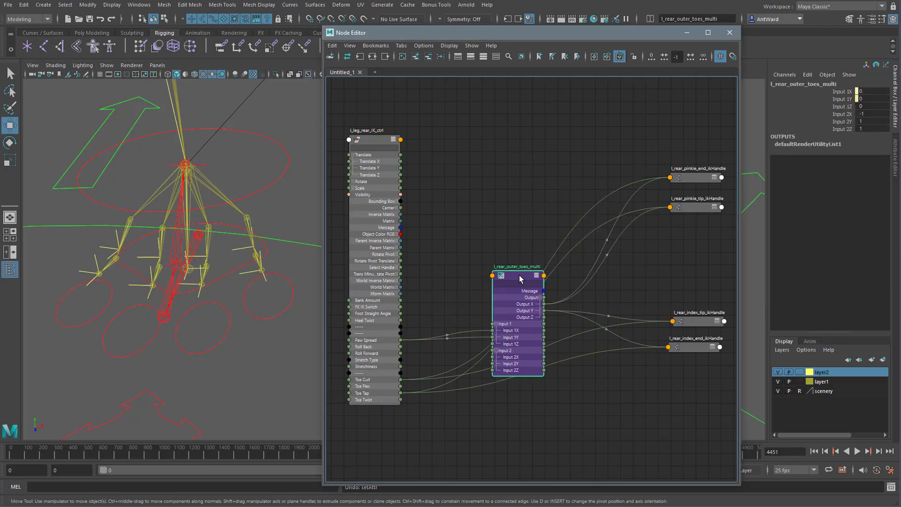
click(695, 207)
key(w)
drag(694, 205, 698, 435)
drag(518, 278, 529, 282)
Duplicate l_rear_outer_toes_multi, place the copy above with its attributes expanded, and rename it l_rear_inner_toes_multi.
key(ctrl+d)
drag(551, 171, 518, 147)
key(3)
click(512, 181)
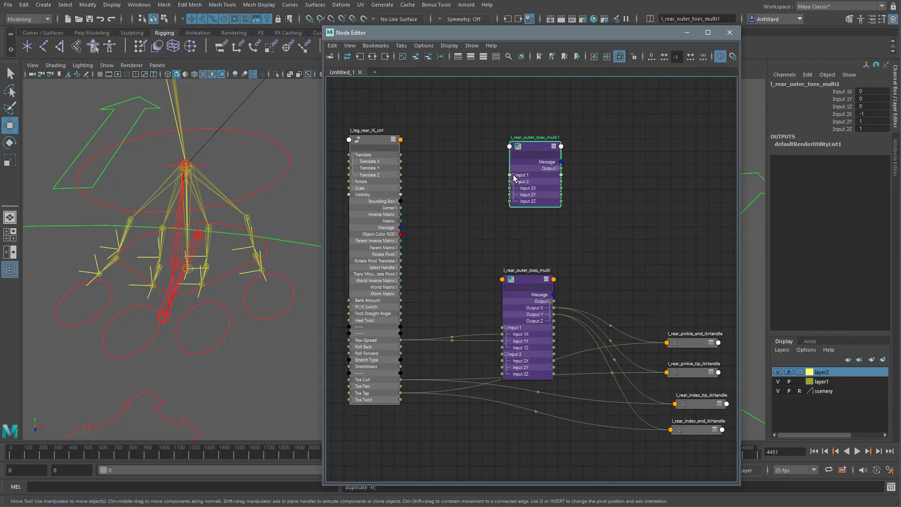
click(512, 174)
click(557, 168)
double_click(539, 137)
drag(540, 136, 530, 136)
text(inner)
key(Return)
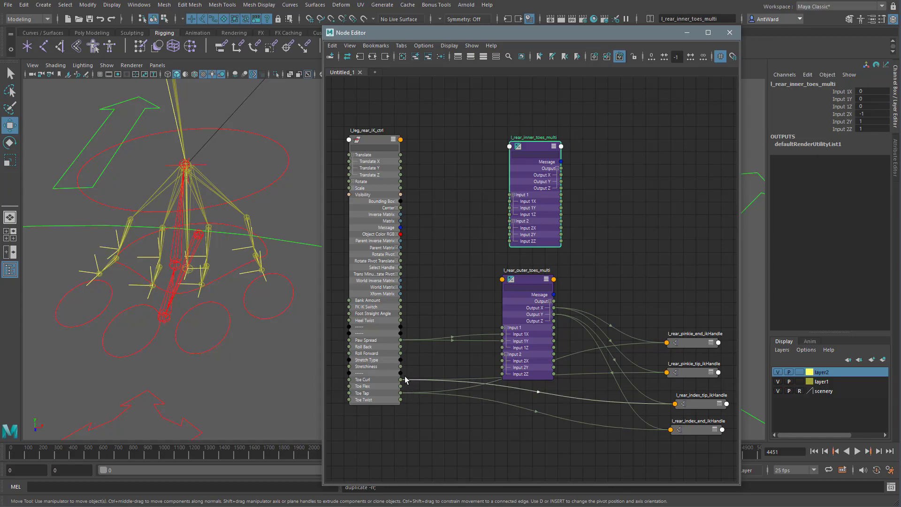
Connect the control's Paw Spread to Input 1X and Input 1Y of l_rear_inner_toes_multi.
drag(400, 340, 509, 201)
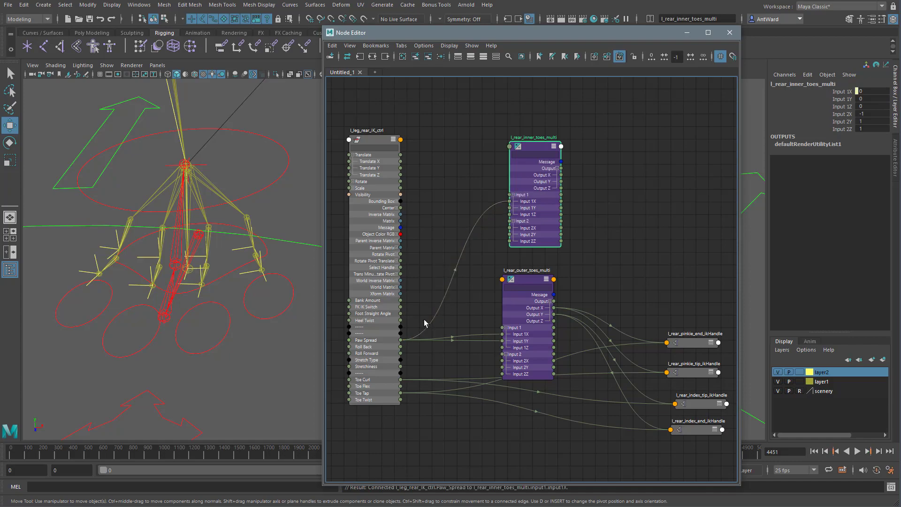
drag(401, 340, 510, 207)
Add the left rear ring and middle tip and end IK handles to the Node Editor graph.
click(200, 274)
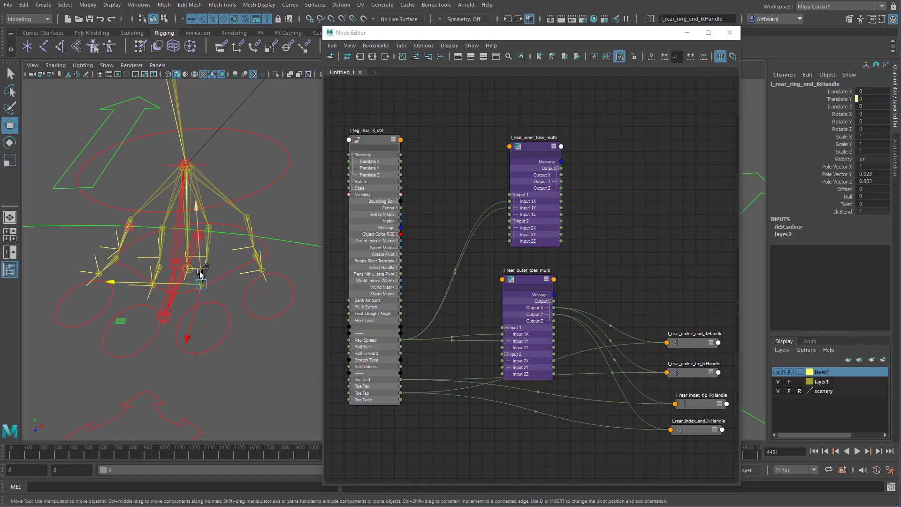
key(t)
click(147, 286)
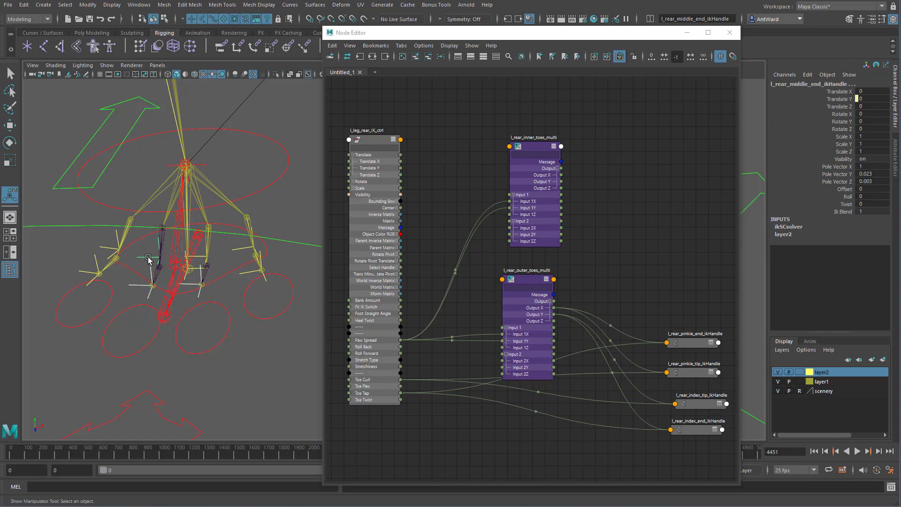
click(200, 258)
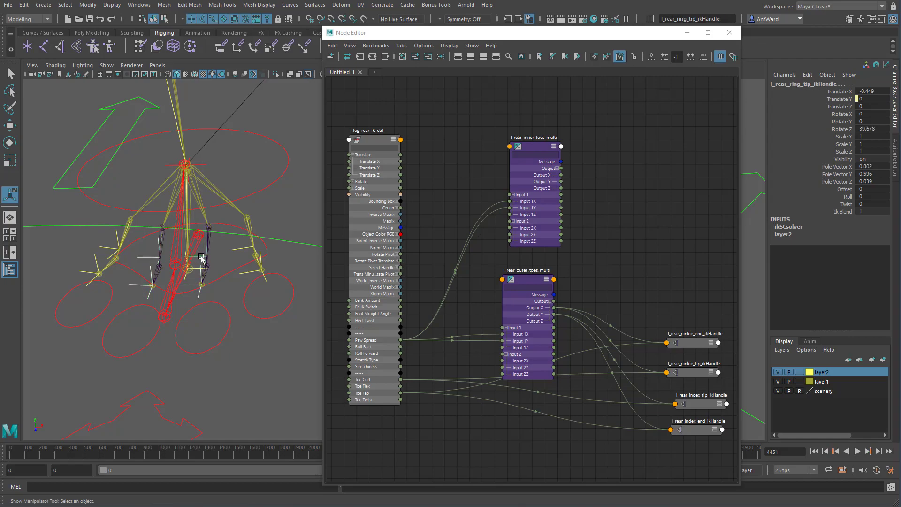
click(416, 58)
drag(594, 314, 640, 189)
scroll(640, 189, up, 5)
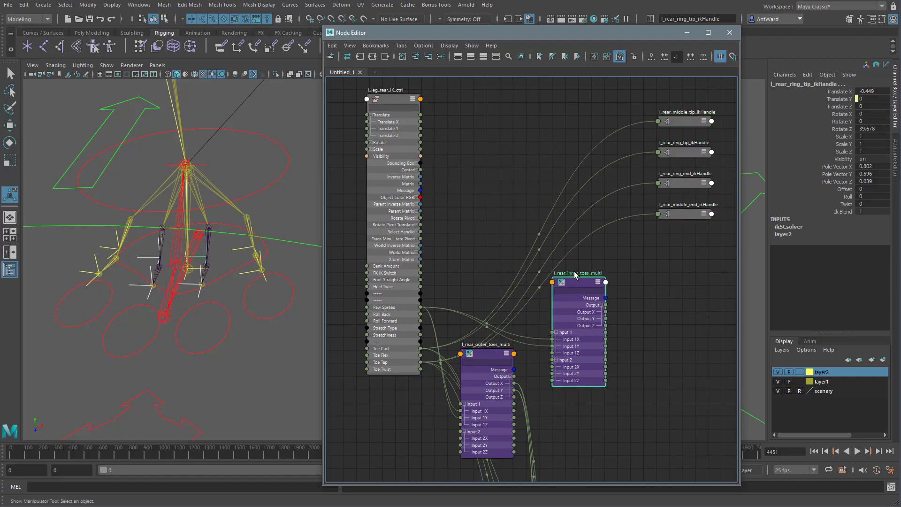
Arrange the graph with l_rear_inner_toes_multi above l_rear_outer_toes_multi and the outer toe IK handles beside the outer node.
drag(579, 283, 512, 97)
click(511, 327)
drag(512, 327, 513, 310)
scroll(513, 310, down, 5)
drag(606, 353, 580, 427)
drag(581, 430, 628, 314)
scroll(578, 333, up, 5)
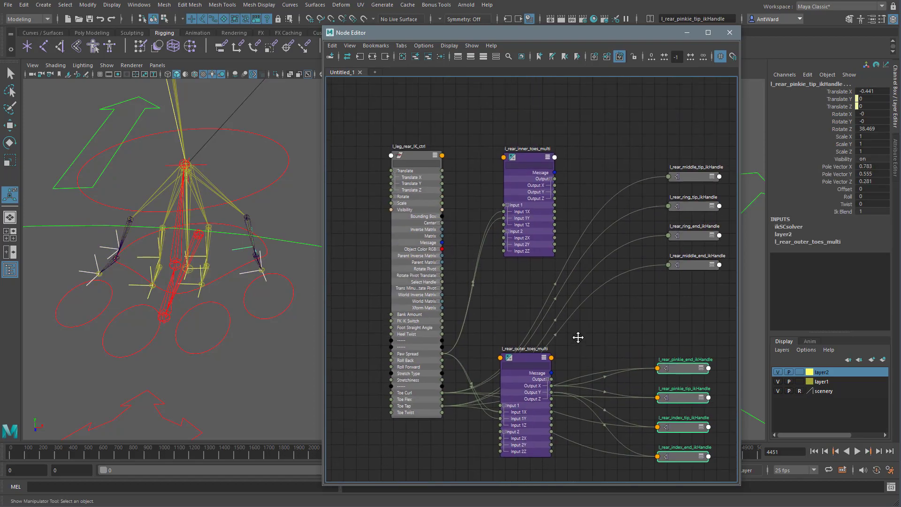
Group the inner toe IK handle nodes with the middle pair above the ring pair.
drag(670, 167, 669, 329)
click(670, 229)
click(667, 295)
drag(669, 294, 667, 220)
shift+click(668, 196)
drag(668, 219, 670, 172)
drag(664, 329, 670, 285)
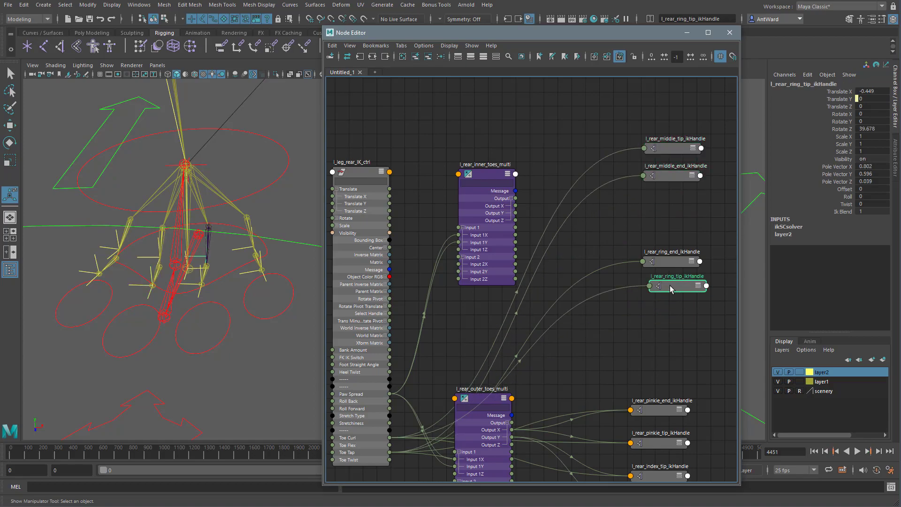
Connect Output X of l_rear_inner_toes_multi to Translate Z of the middle tip and middle end IK handles.
drag(517, 209, 646, 148)
click(678, 226)
click(416, 195)
click(453, 223)
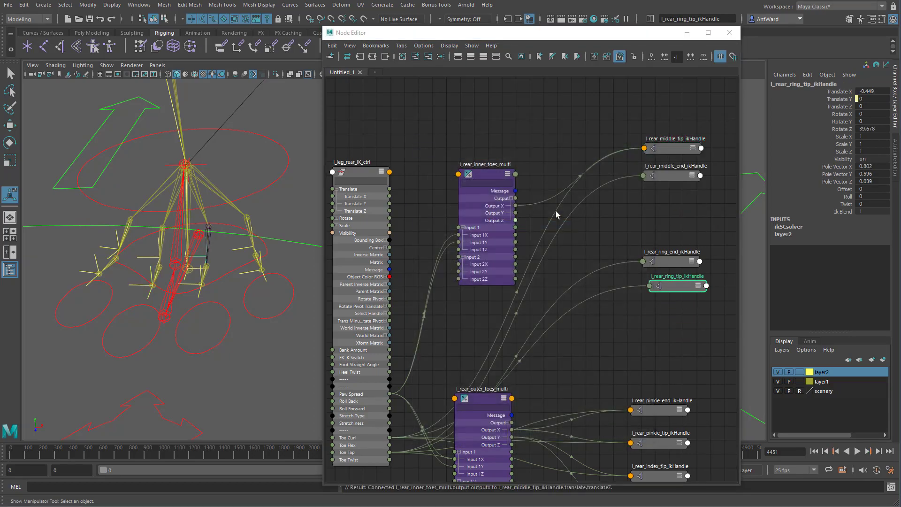
drag(516, 207, 644, 175)
click(677, 247)
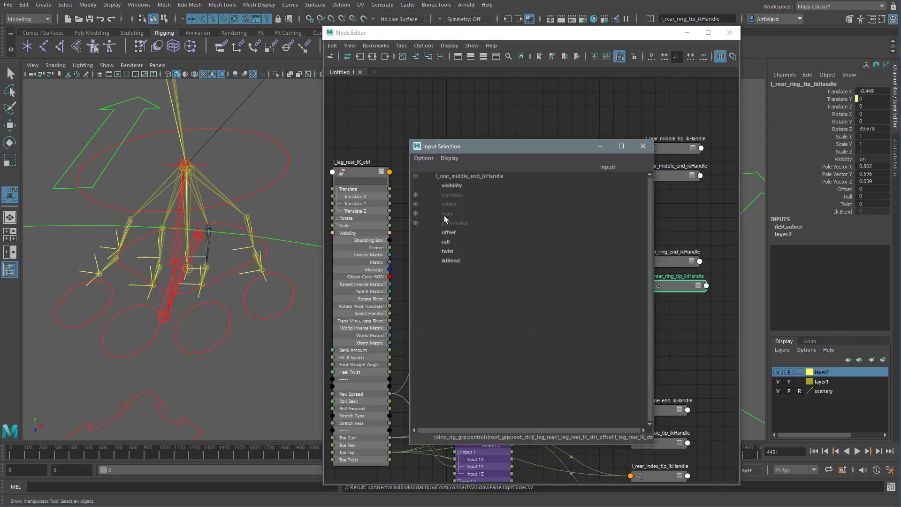
click(416, 195)
click(467, 223)
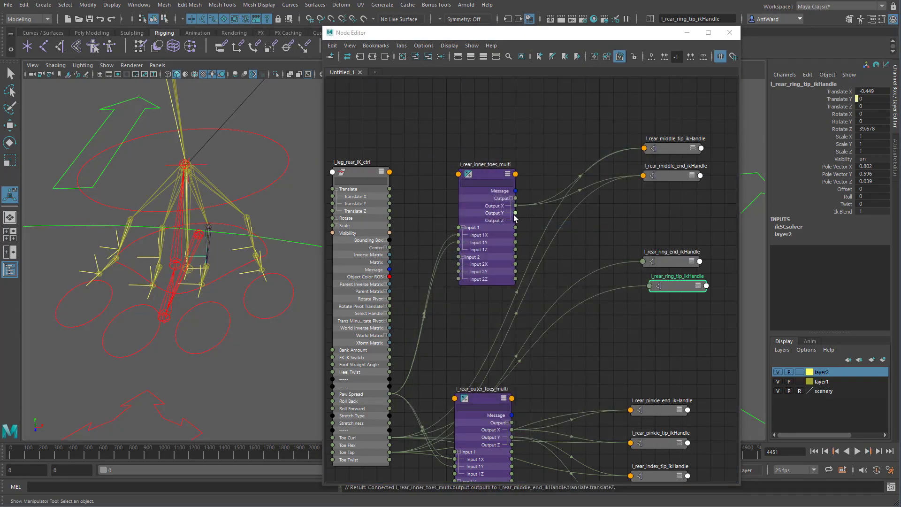
Connect Output Y of l_rear_inner_toes_multi to Translate Z of the ring end and ring tip IK handles.
drag(517, 214, 643, 261)
click(677, 333)
click(416, 195)
click(460, 223)
drag(516, 220, 651, 286)
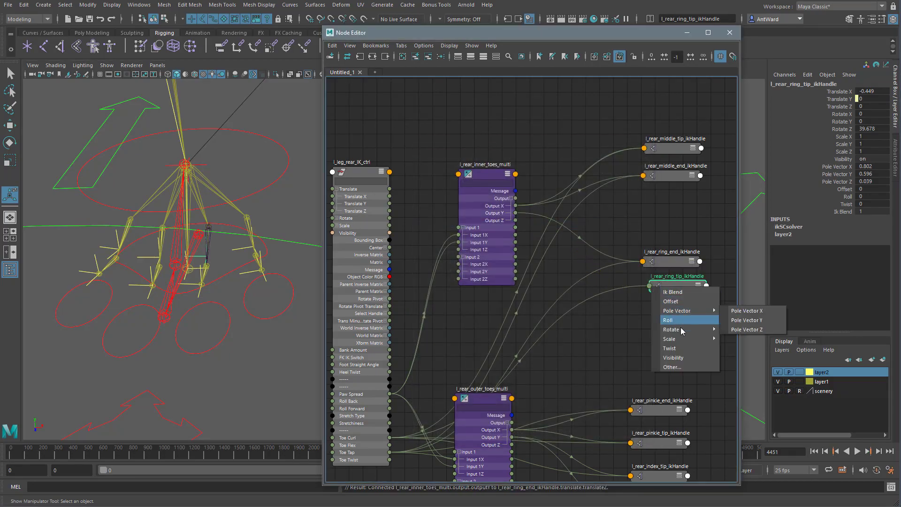
click(683, 366)
click(416, 195)
click(465, 224)
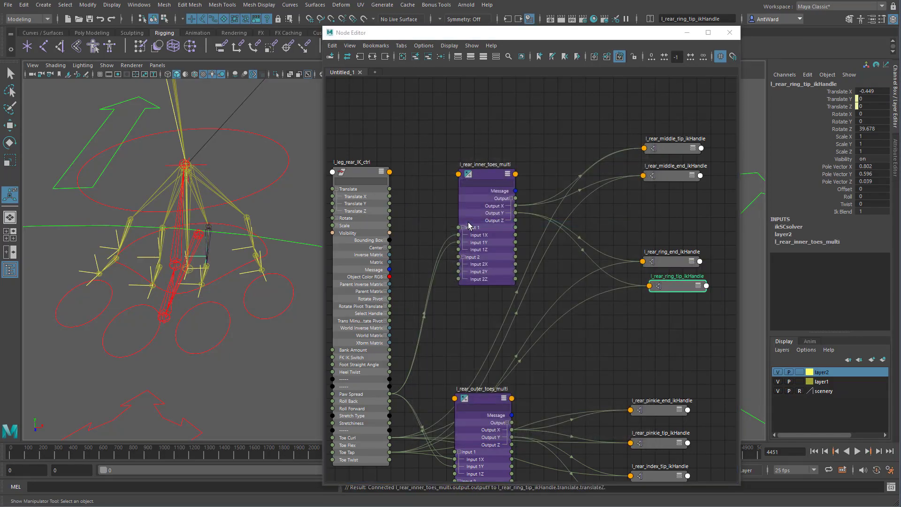
Test the toe connections by raising Paw Spread on l_leg_rear_IK_ctrl to 0.48.
drag(242, 343, 221, 324)
click(840, 174)
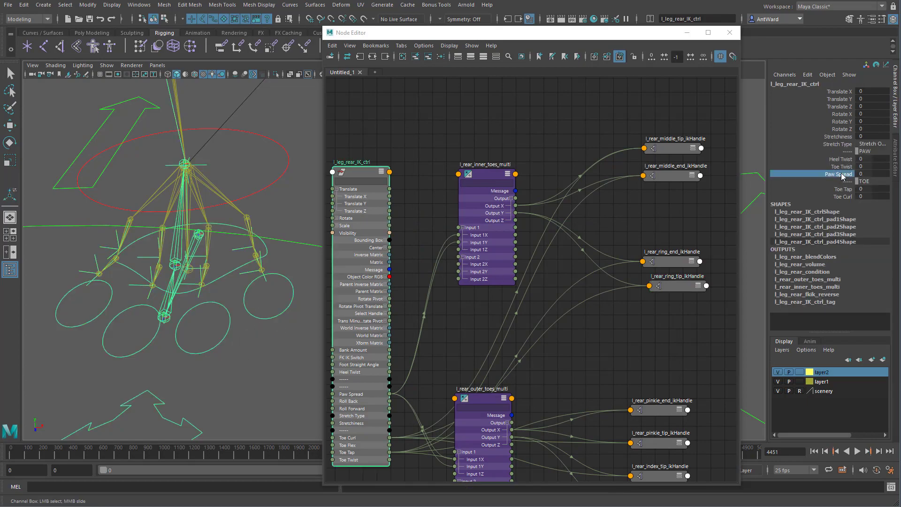
middle_drag(171, 366, 193, 363)
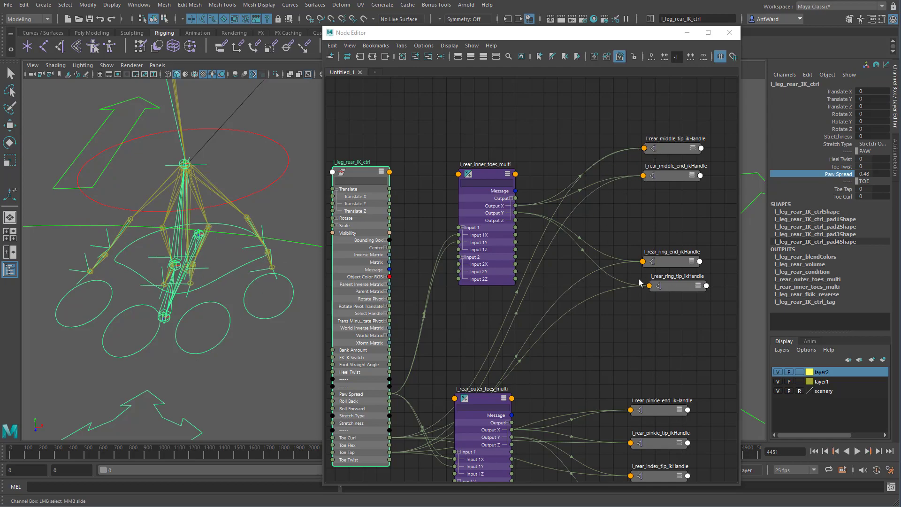
Set Input 2X to 1 and Input 2Y to -1 on l_rear_inner_toes_multi.
click(481, 176)
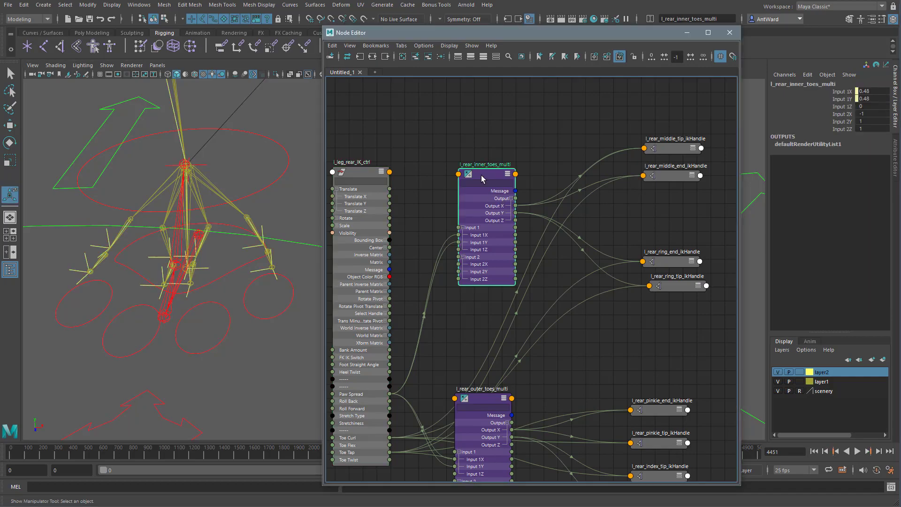
click(868, 113)
text(1)
click(870, 118)
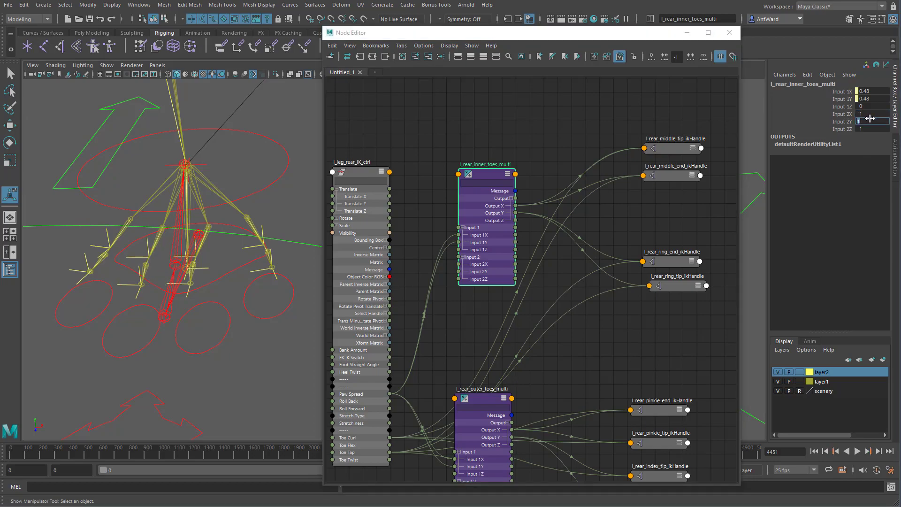
key(Return)
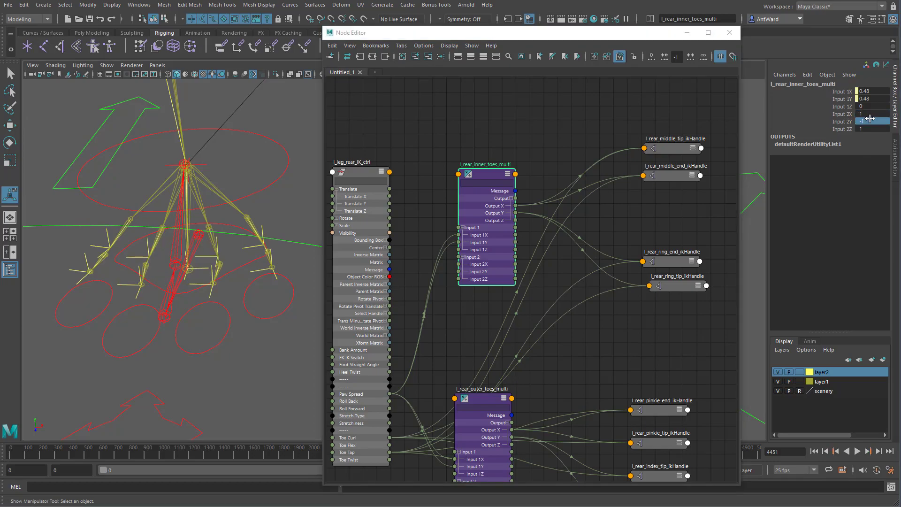
Raise Paw Spread on l_leg_rear_IK_ctrl to 0.97 to test the inner toe directions.
drag(273, 306, 272, 333)
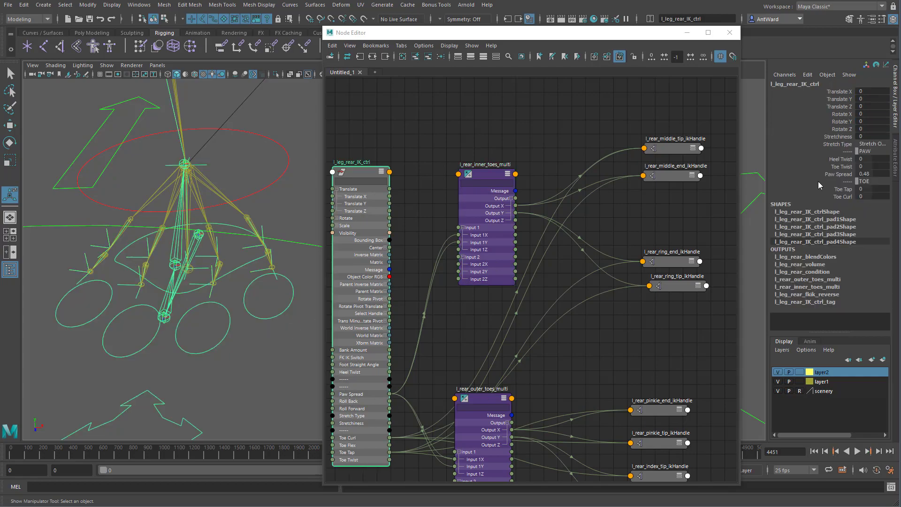
click(841, 174)
middle_drag(231, 302, 252, 295)
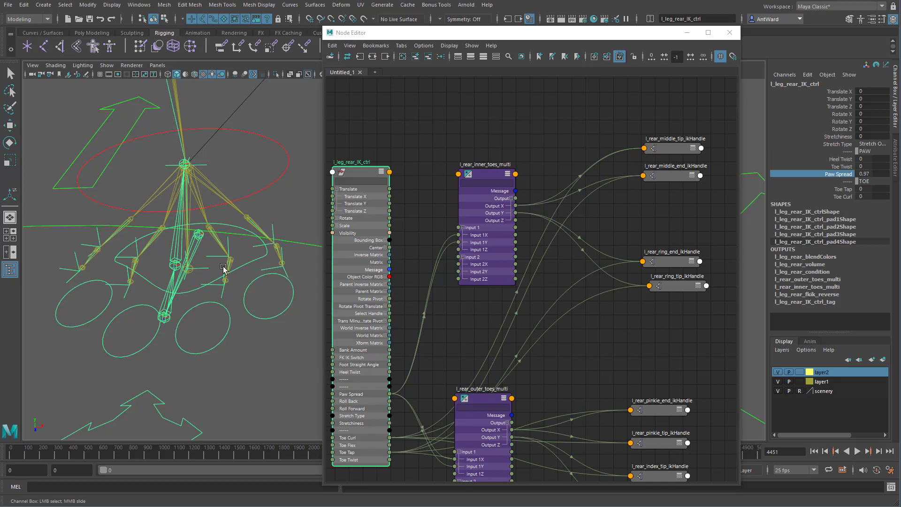
Halve the inner toe spread by setting Input 2X to 0.5 and Input 2Y to -0.5 on l_rear_inner_toes_multi.
click(493, 176)
double_click(875, 121)
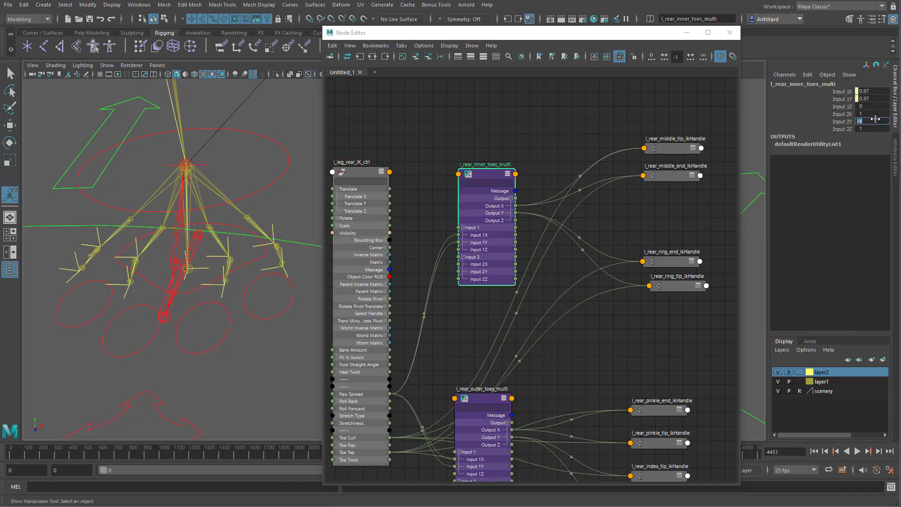
double_click(874, 114)
text(0.)
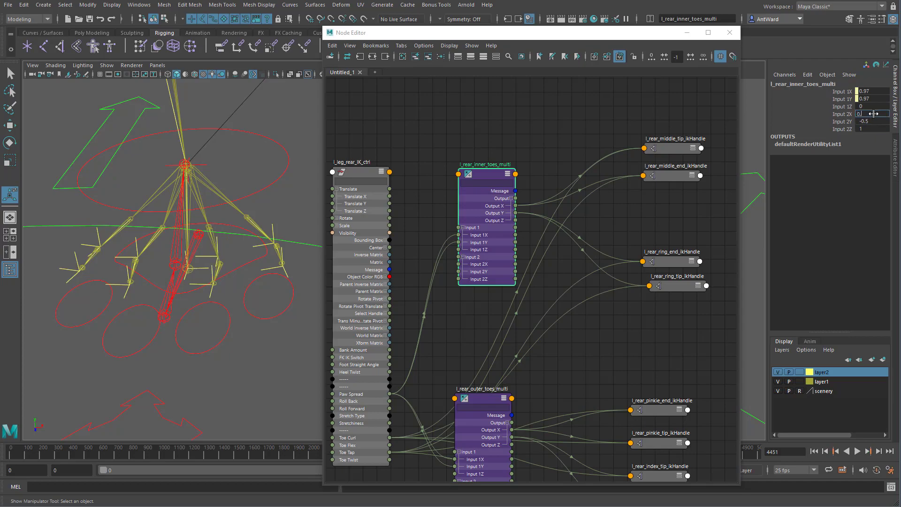
text(5)
key(Return)
Test the range of Paw Spread on l_leg_rear_IK_ctrl, ending at 1, and inspect the spread toes from several angles.
click(228, 342)
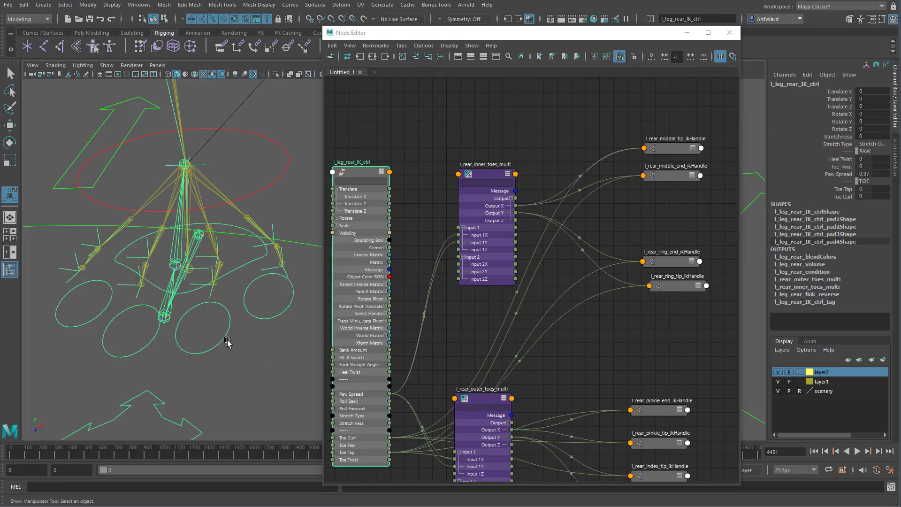
click(839, 174)
middle_drag(241, 375, 218, 364)
mouse_move(217, 364)
alt+mouse_down()
mouse_move(231, 379)
mouse_move(224, 361)
alt+mouse_up()
middle_drag(205, 366, 176, 366)
alt+drag(183, 325, 164, 356)
mouse_move(167, 352)
middle_down()
mouse_move(188, 348)
mouse_move(181, 354)
middle_up()
alt+drag(181, 354, 219, 374)
alt+middle_drag(219, 374, 235, 352)
mouse_move(234, 352)
alt+right_down()
mouse_move(221, 356)
mouse_move(229, 346)
alt+right_up()
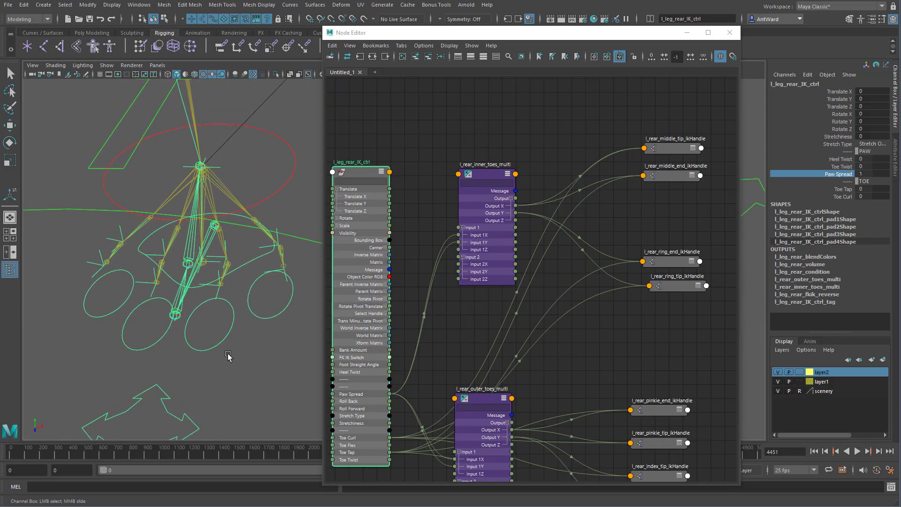
alt+drag(230, 341, 226, 334)
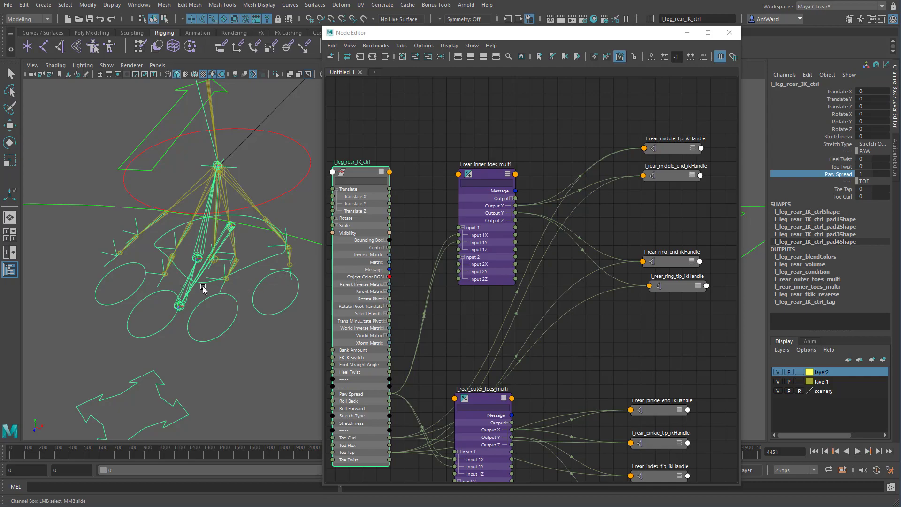
alt+drag(241, 357, 227, 346)
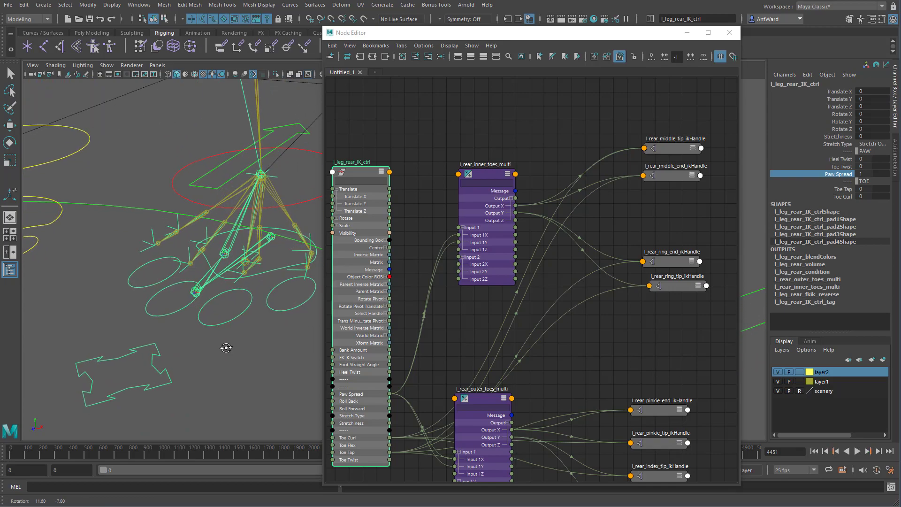
Close the Node Editor and test Heel Twist at -10.9 and Toe Twist on l_leg_rear_IK_ctrl, undoing both changes.
click(730, 32)
alt+drag(429, 297, 403, 291)
alt+right_drag(402, 291, 411, 293)
alt+middle_drag(411, 294, 496, 290)
click(840, 159)
mouse_move(543, 249)
middle_down()
mouse_move(581, 249)
mouse_move(529, 245)
middle_up()
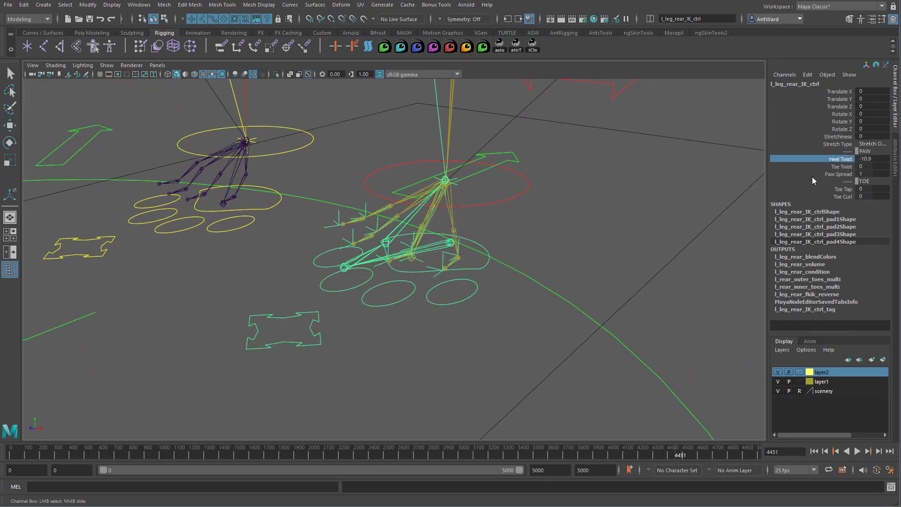
key(ctrl+z)
click(841, 166)
middle_drag(648, 234, 541, 243)
key(ctrl+z)
Undo the Paw Spread test changes and hide the IK handles in the viewport.
click(839, 173)
key(ctrl+z)
click(106, 65)
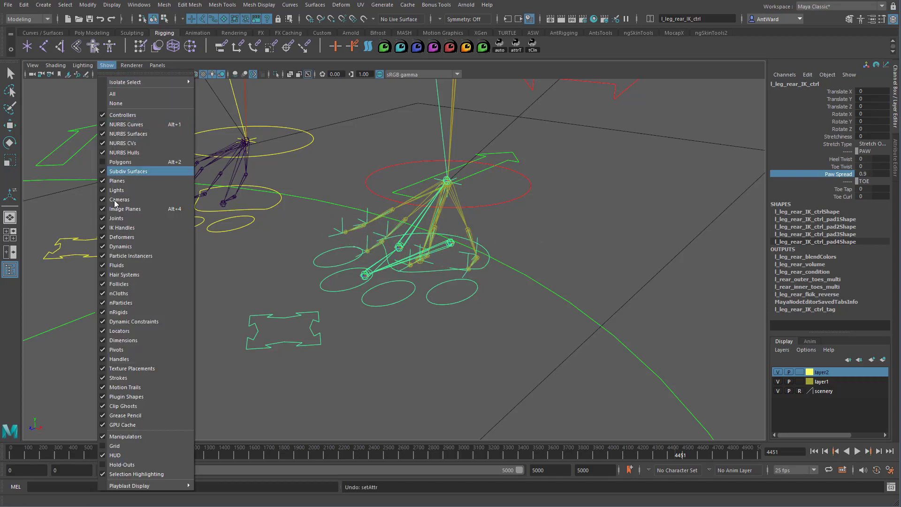
click(123, 228)
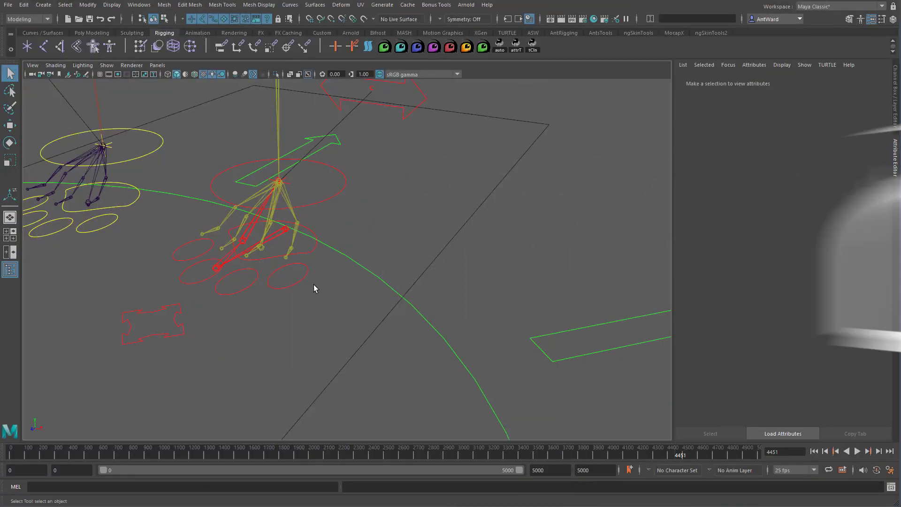
Select l_leg_rear_IK_ctrl and examine the MULTI section of its transform's extra attributes.
click(314, 234)
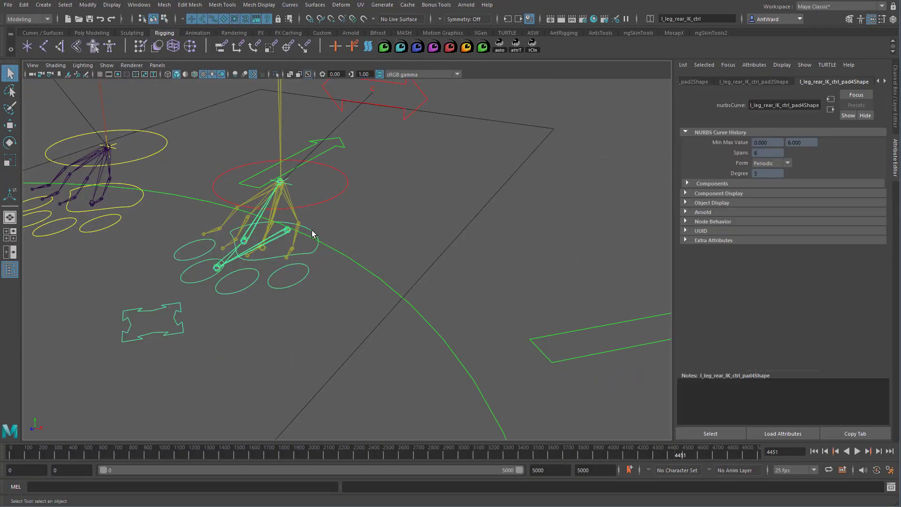
click(877, 82)
click(877, 81)
click(878, 81)
click(716, 82)
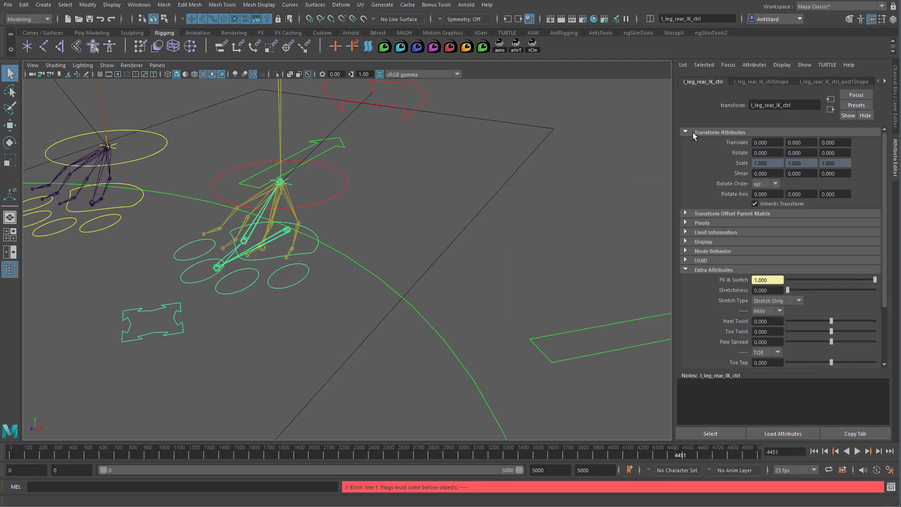
alt+drag(523, 308, 483, 291)
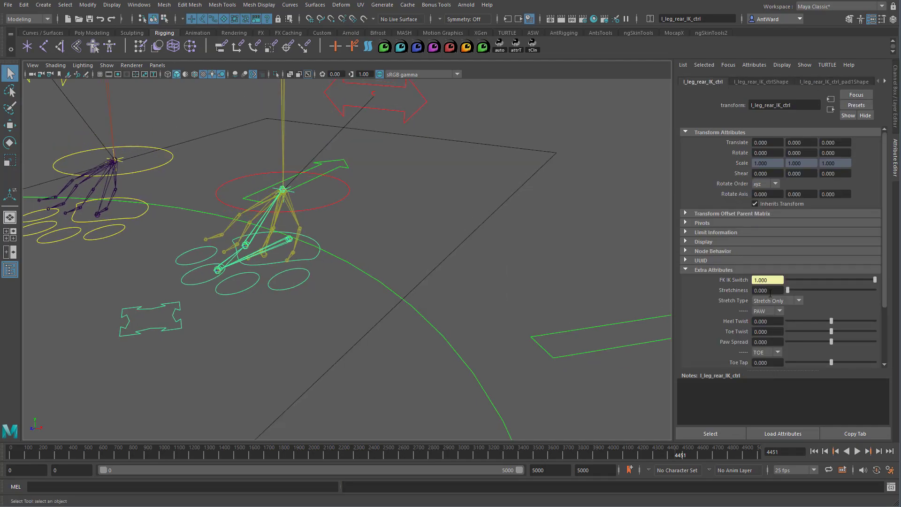
scroll(729, 295, down, 3)
scroll(729, 297, down, 1)
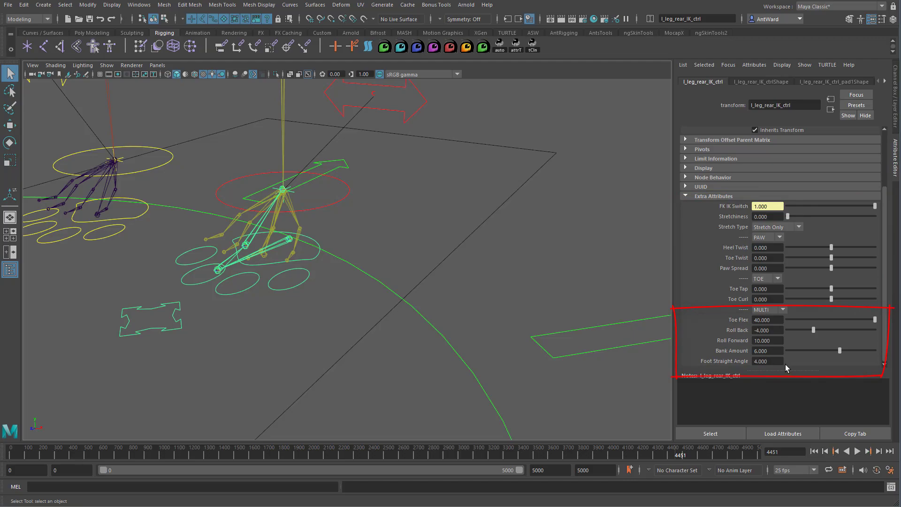
Compare the leg control's keyable channels with its full extra attribute list.
click(895, 104)
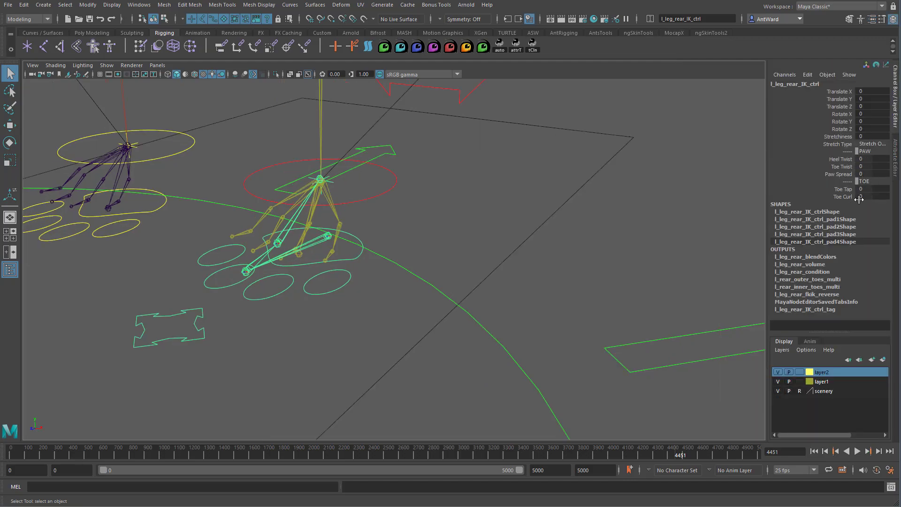
click(895, 158)
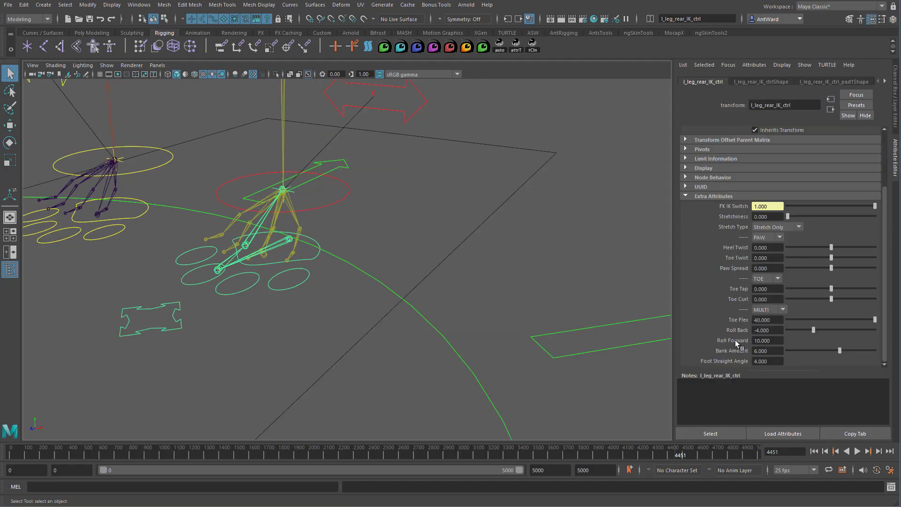
alt+drag(356, 273, 362, 275)
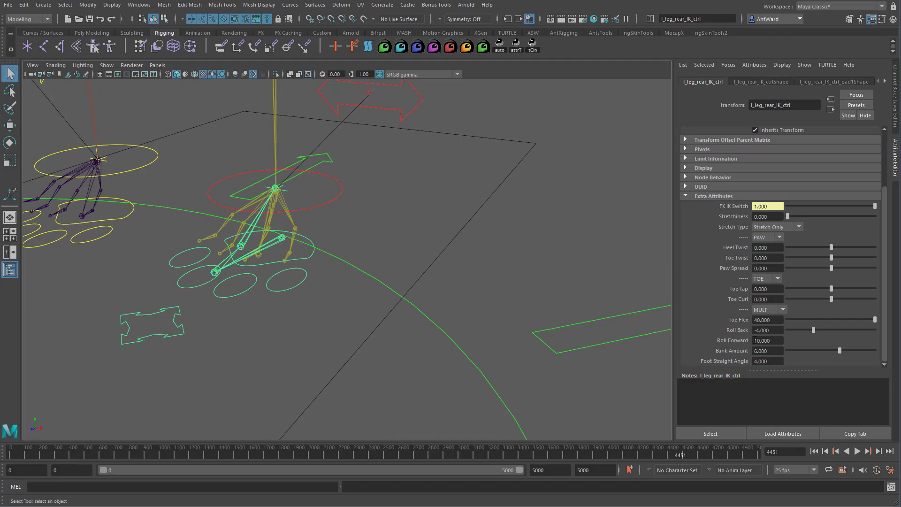
alt+drag(292, 276, 294, 270)
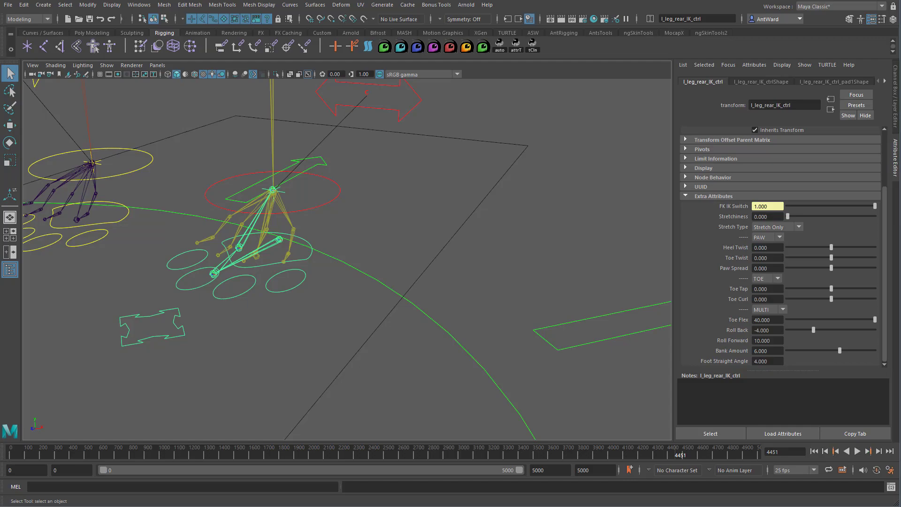
Bring up the paw roll node graph and detach a copy of l_leg_rear_IK_ctrl's attributes showing only its Extra Attributes.
key(alt+Tab)
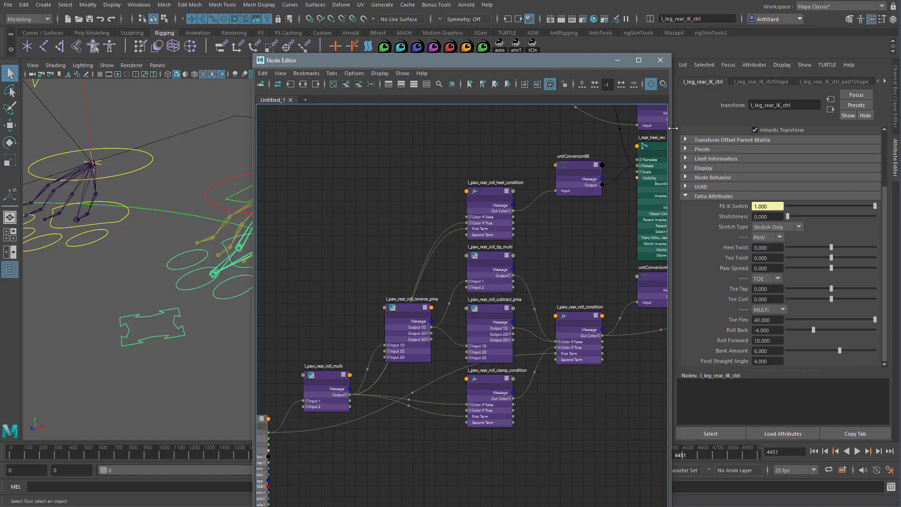
click(855, 434)
drag(330, 159, 136, 173)
click(259, 324)
click(218, 390)
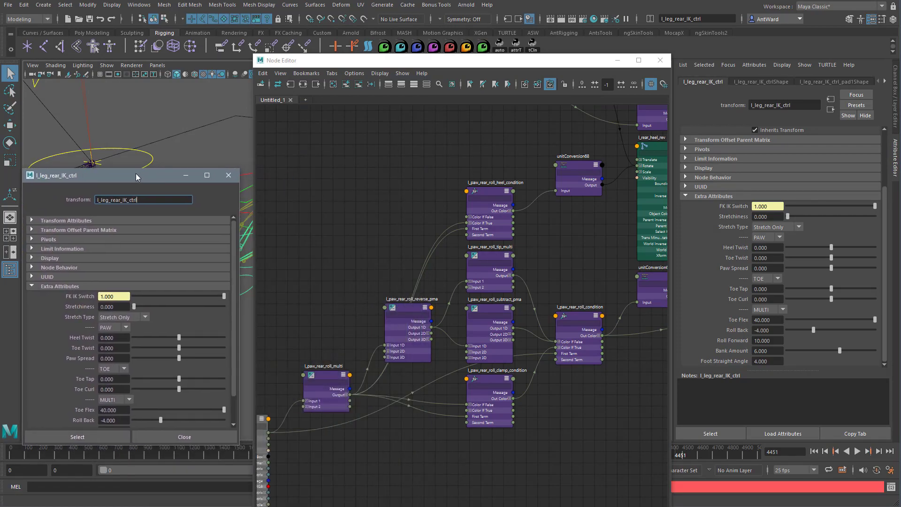
Show the channel list and widen and reposition the Node Editor beside the detached leg control attributes.
click(897, 96)
drag(578, 64, 800, 47)
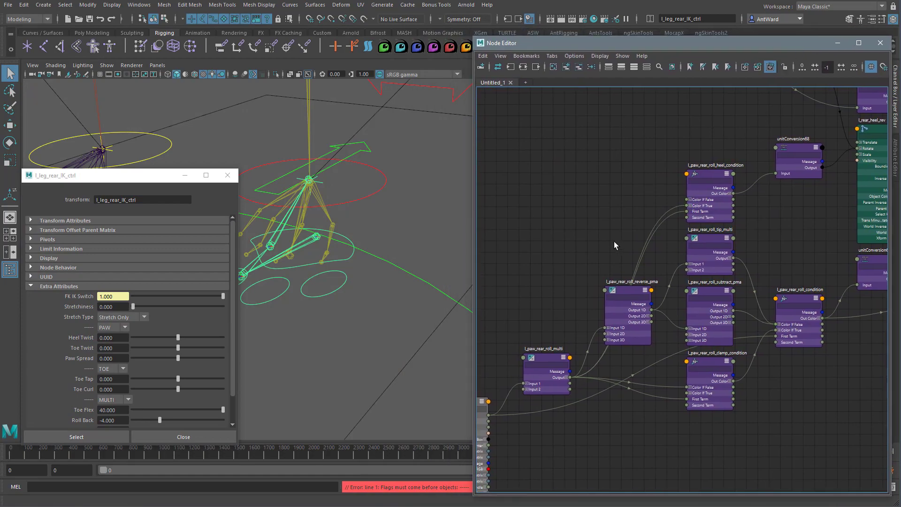
scroll(700, 266, down, 1)
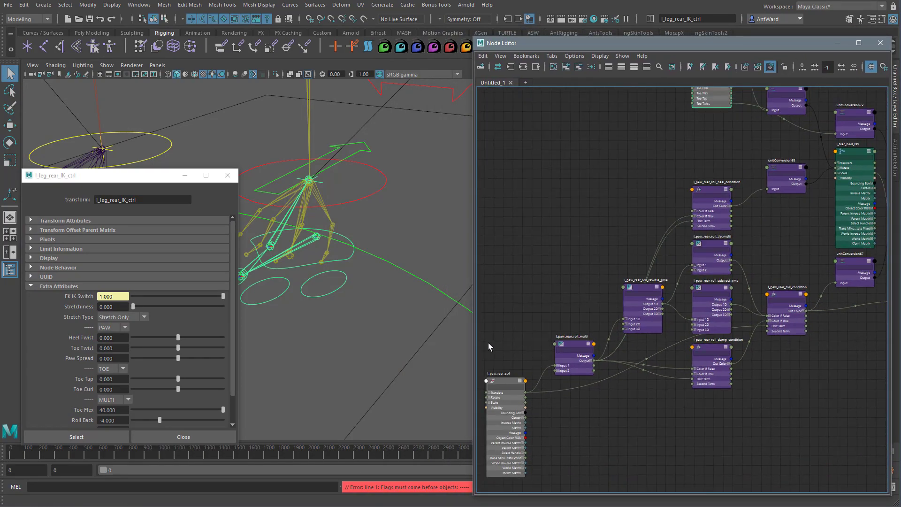
drag(474, 338, 384, 336)
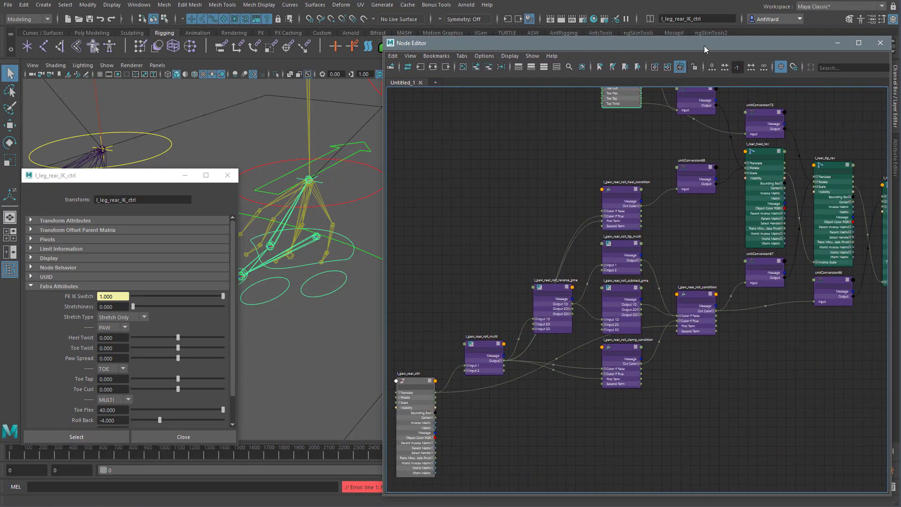
drag(704, 46, 594, 46)
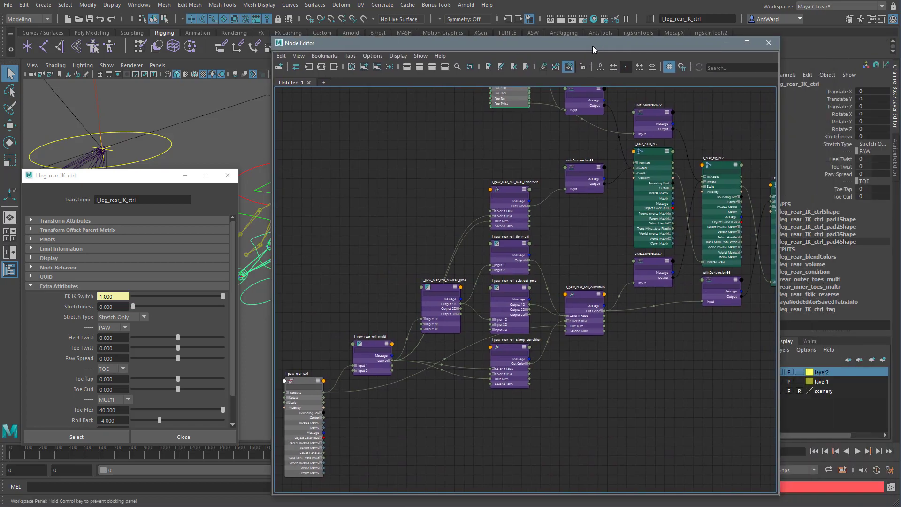
Set Input 2X of l_paw_rear_roll_multi to 10.
click(375, 342)
click(866, 113)
text(10)
key(Return)
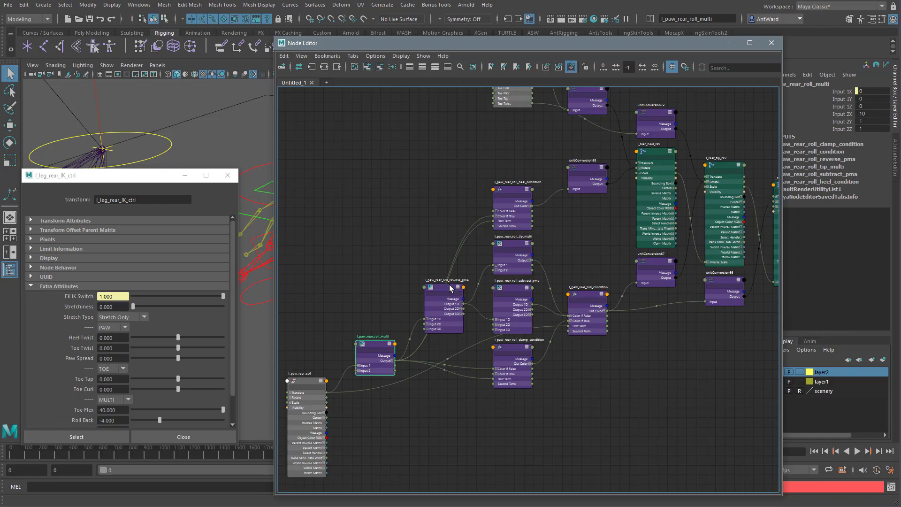
Inspect the input values of l_paw_rear_roll_condition, l_paw_rear_roll_tip_multi, l_paw_rear_roll_subtract_pma and l_paw_rear_roll_clamp_condition.
scroll(526, 300, up, 4)
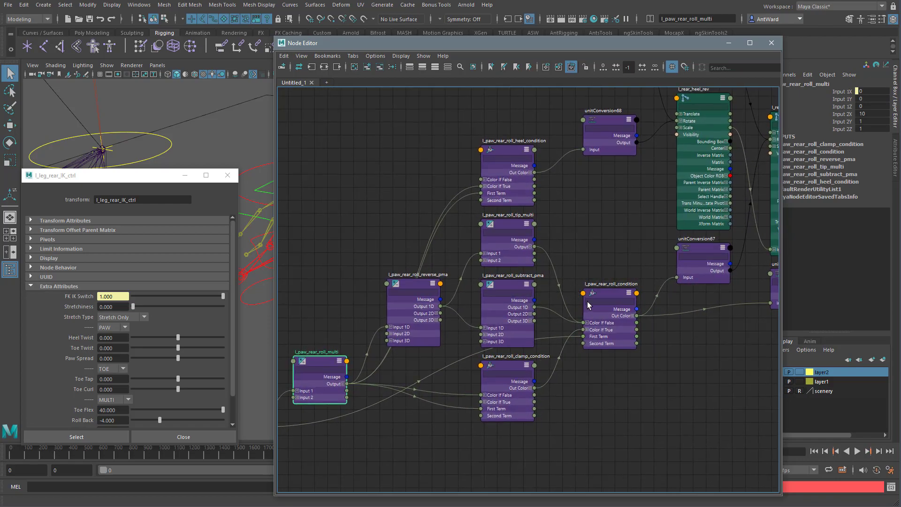
click(611, 296)
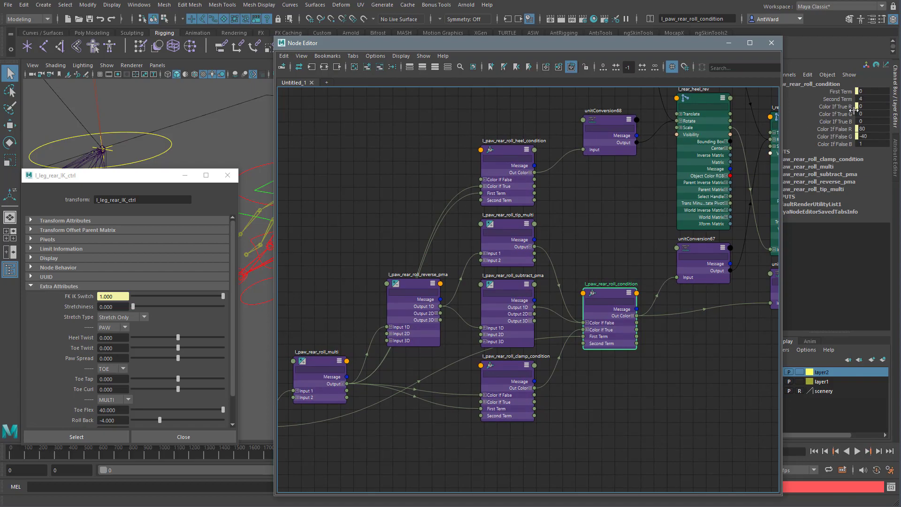
click(510, 227)
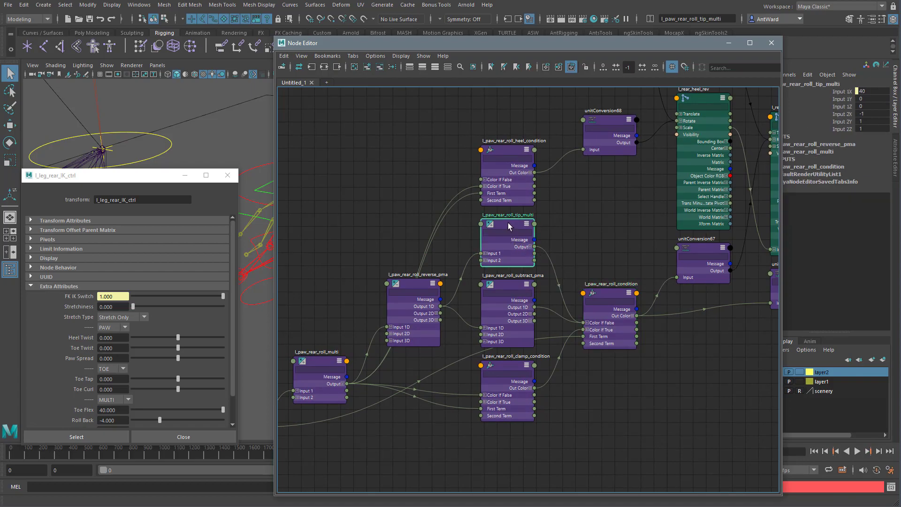
click(515, 286)
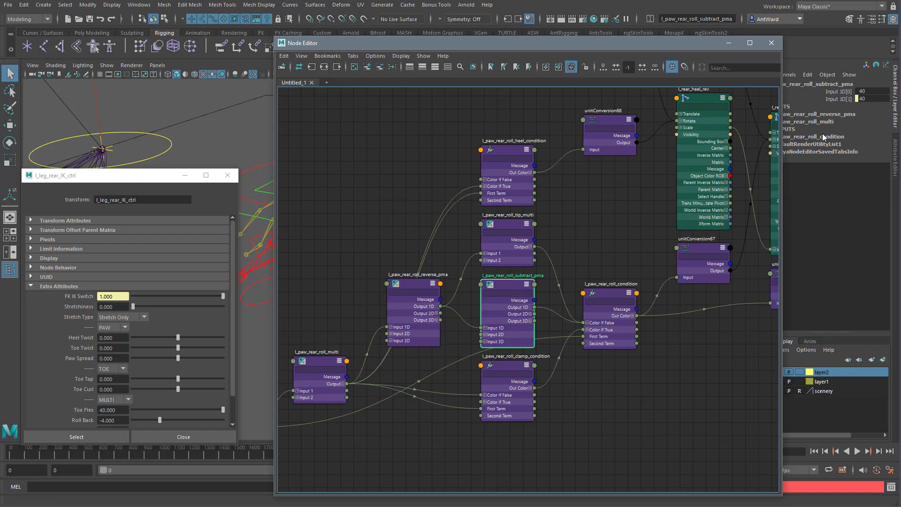
click(511, 368)
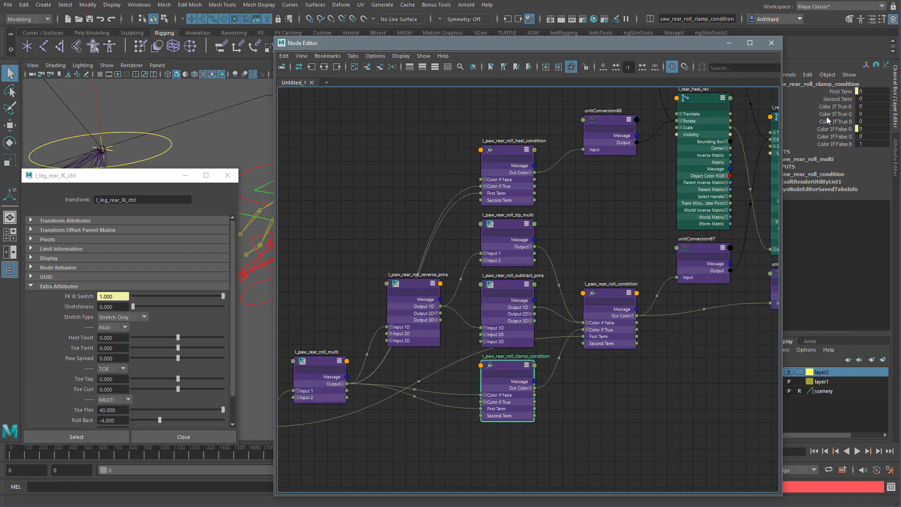
scroll(606, 331, down, 3)
scroll(565, 260, up, 3)
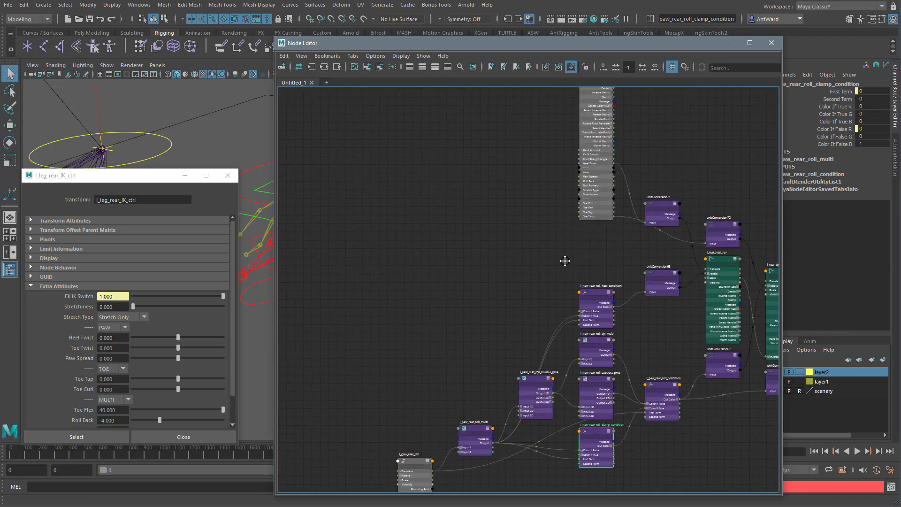
Reposition the l_leg_rear_IK_ctrl node in the graph so it sits just above l_paw_rear_ctrl, ahead of the paw roll nodes.
click(576, 159)
drag(575, 157, 325, 334)
alt+middle_drag(380, 351, 464, 187)
alt+right_drag(475, 198, 537, 178)
drag(378, 154, 393, 183)
alt+middle_drag(559, 352, 549, 277)
Reveal the leg control's MULTI attributes and show the Attribute Editor for l_paw_rear_roll_condition, shifting the Node Editor aside.
scroll(183, 347, down, 2)
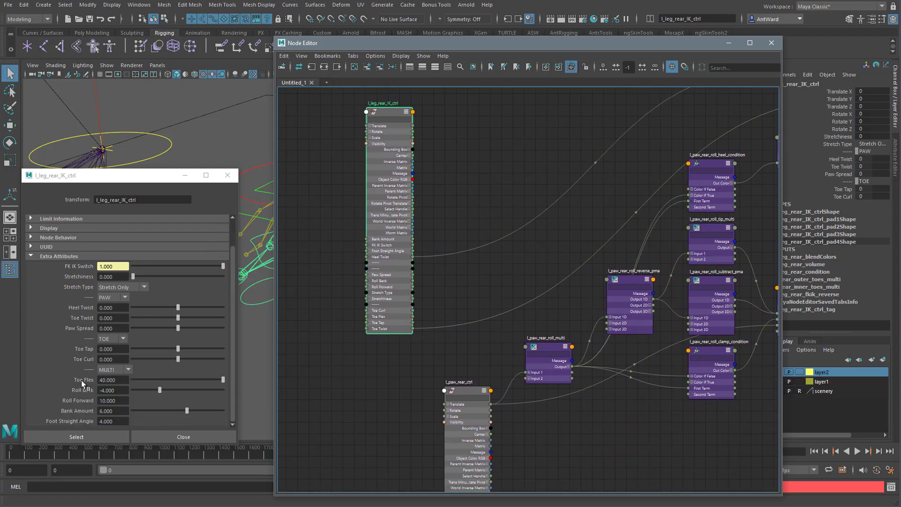
click(123, 380)
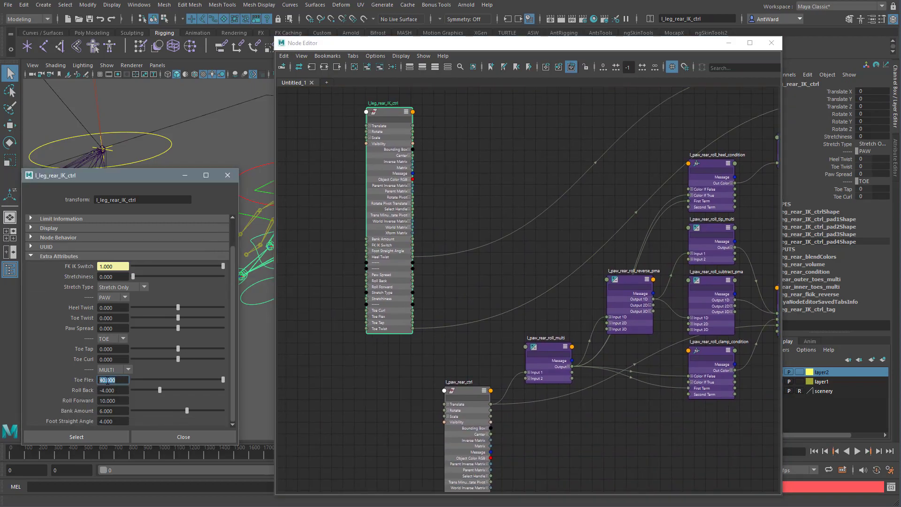
alt+middle_drag(559, 336, 522, 348)
alt+middle_drag(644, 163, 603, 182)
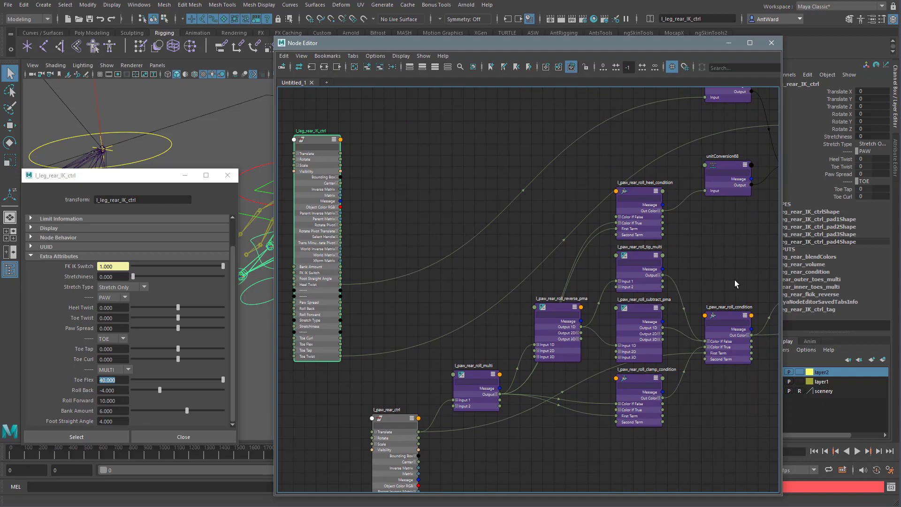
click(739, 319)
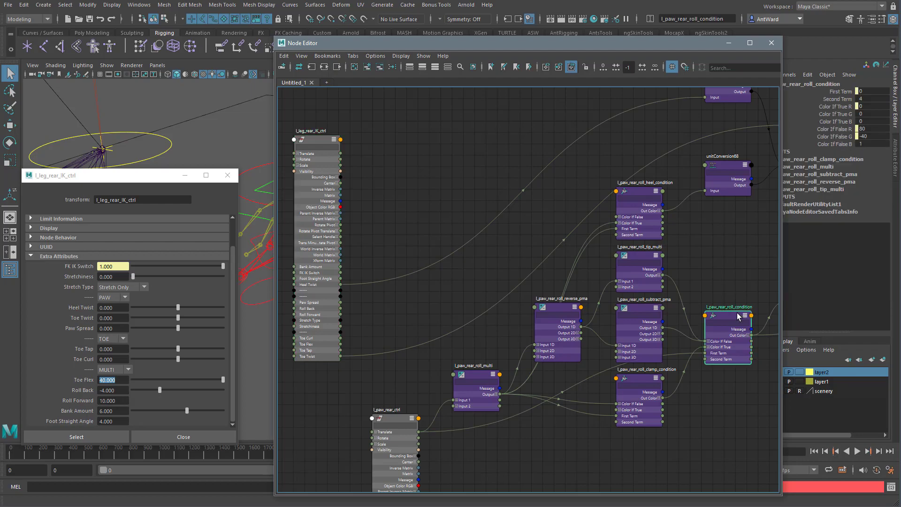
click(895, 155)
drag(700, 45, 640, 44)
Connect the leg control's Toe Flex to Input 1D[0] of both l_paw_rear_roll_reverse_pma and l_paw_rear_roll_subtract_pma.
click(500, 309)
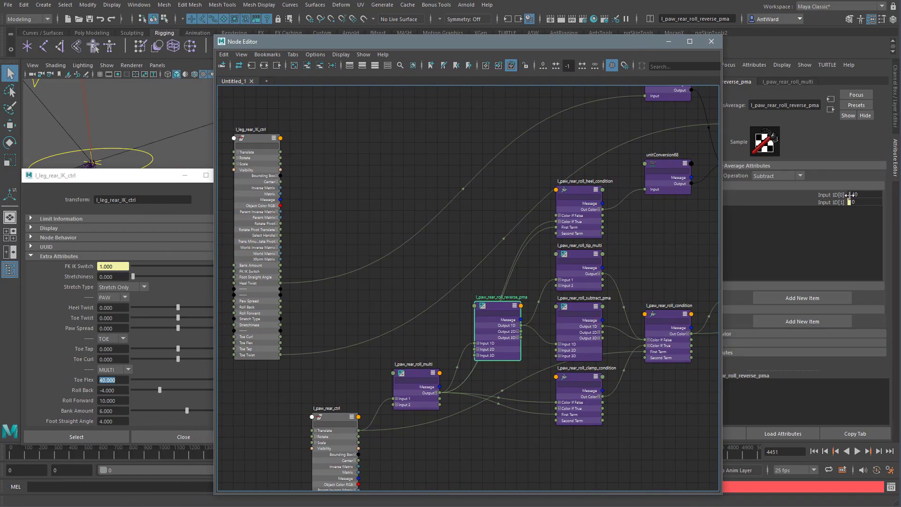
click(478, 343)
click(560, 344)
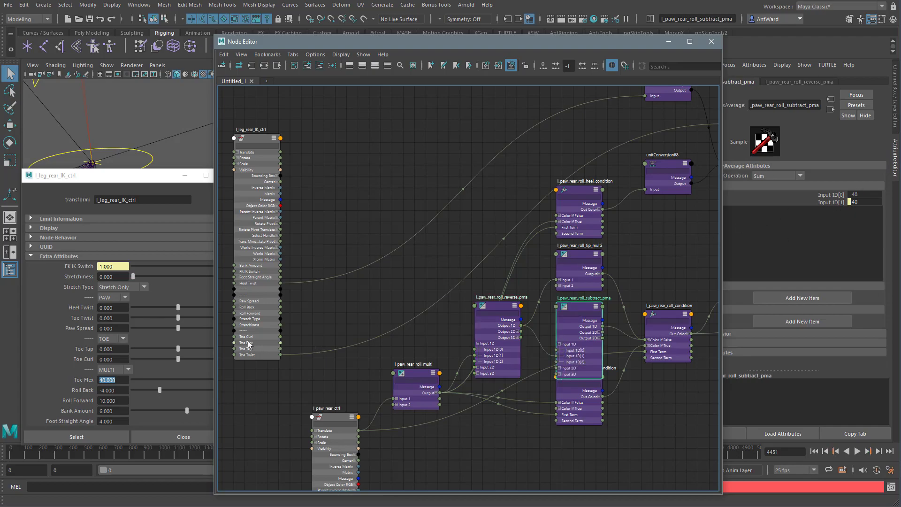
drag(280, 342, 475, 349)
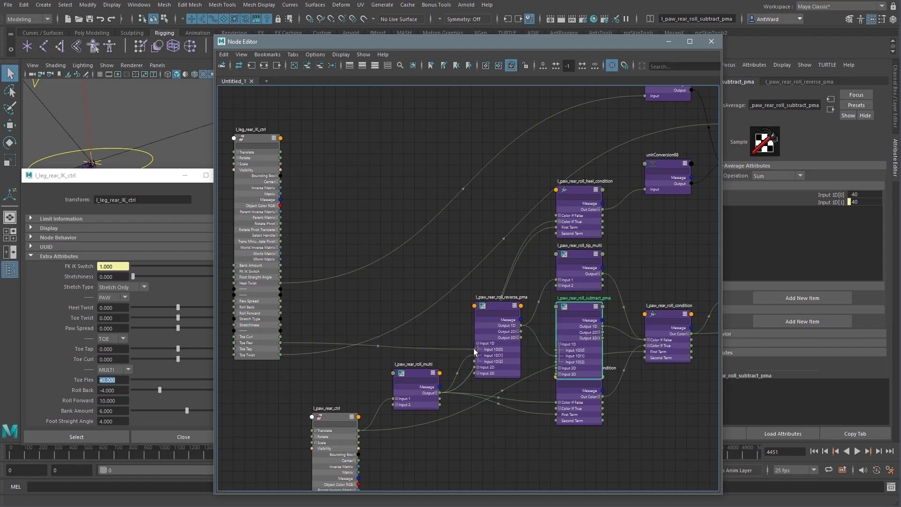
drag(281, 343, 556, 351)
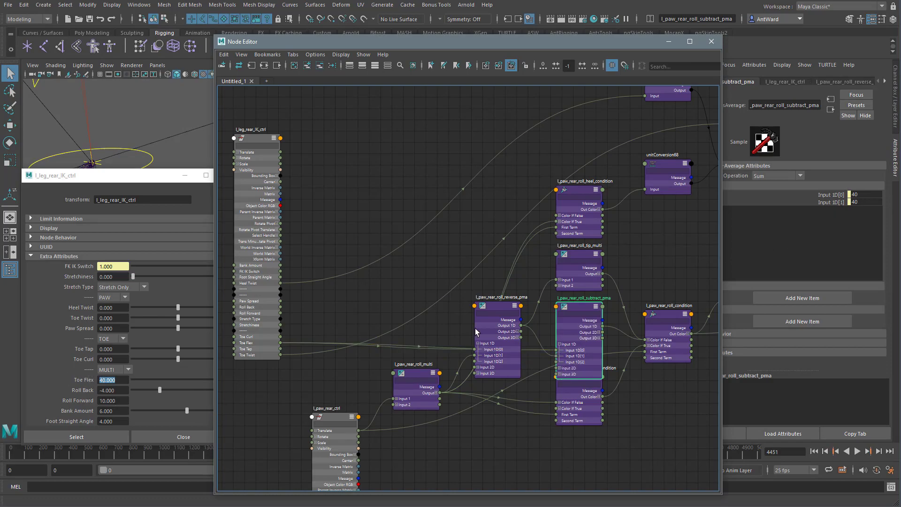
Space out the l_paw_rear_roll_subtract_pma and l_paw_rear_roll_clamp_condition nodes so they no longer overlap.
drag(577, 304, 581, 276)
drag(579, 374, 576, 423)
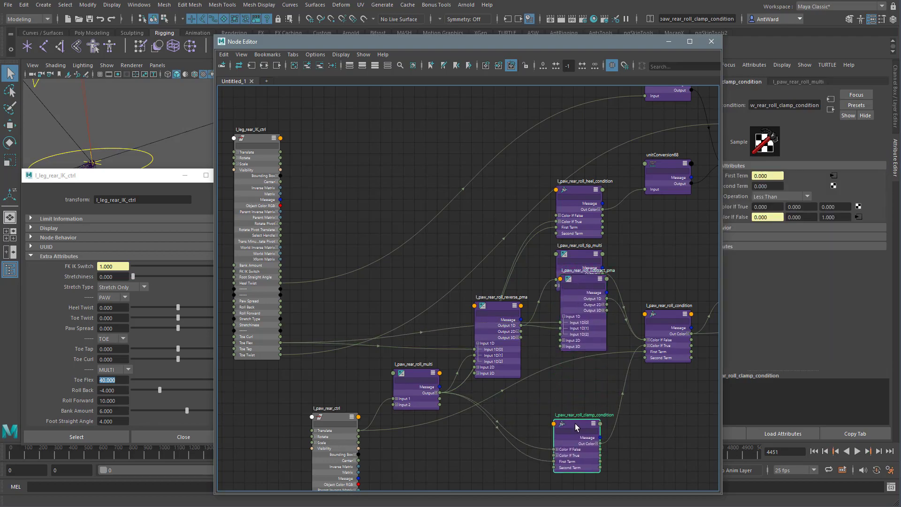
drag(577, 278, 572, 333)
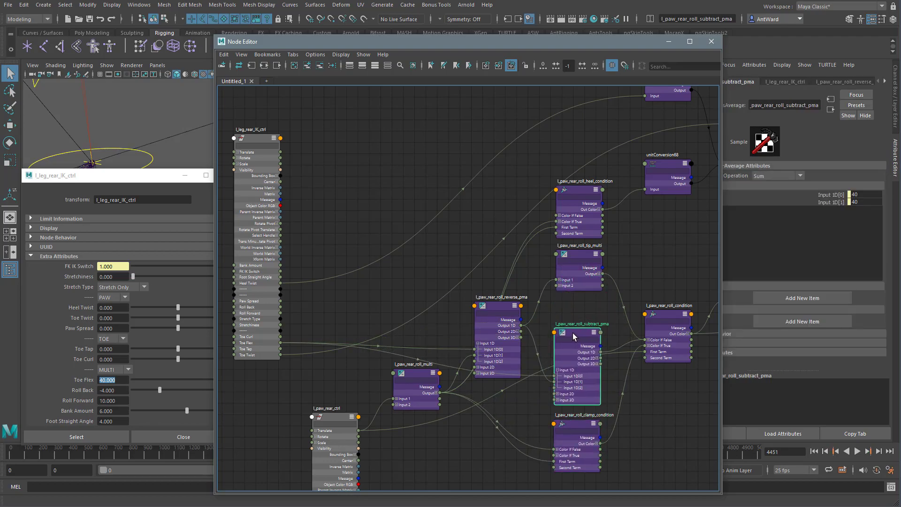
Narrow the Node Editor and connect the leg control's Foot Straight Angle to the Second Term of l_paw_rear_roll_condition.
click(670, 316)
drag(726, 187, 679, 190)
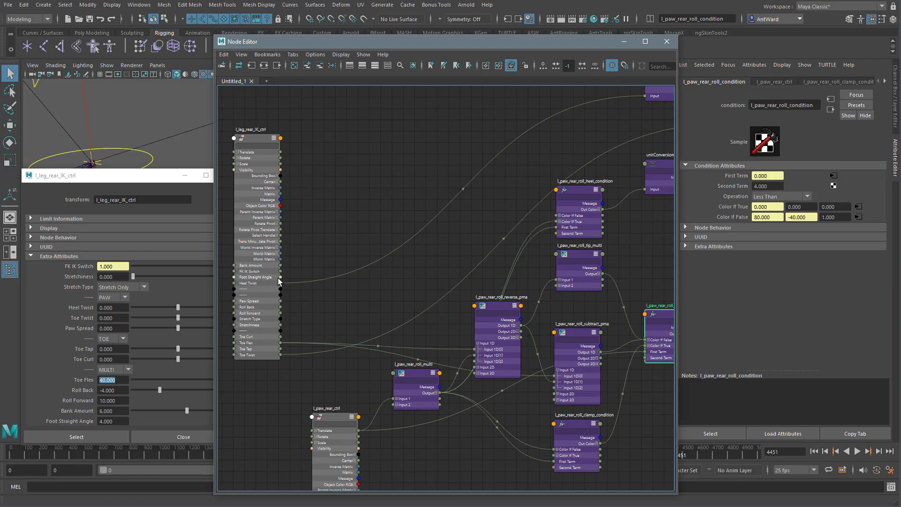
drag(281, 281, 646, 358)
middle_drag(540, 357, 510, 335)
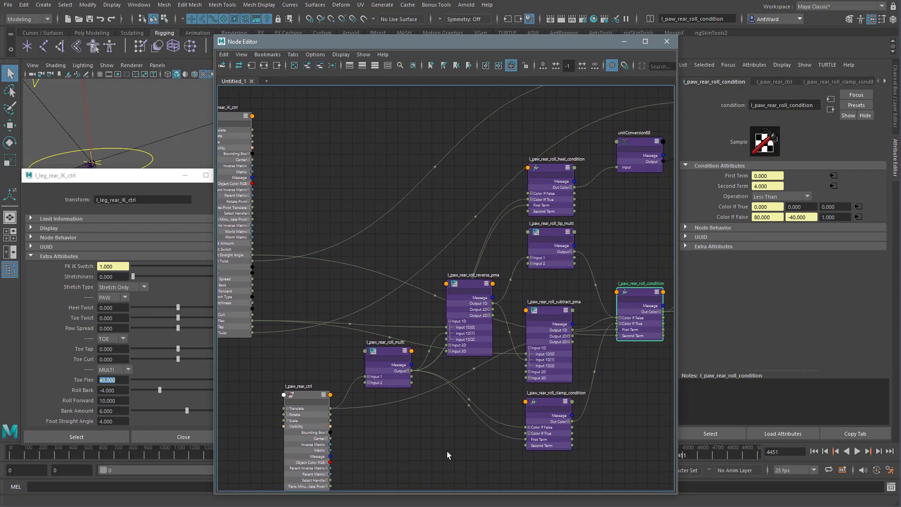
middle_drag(410, 444, 428, 436)
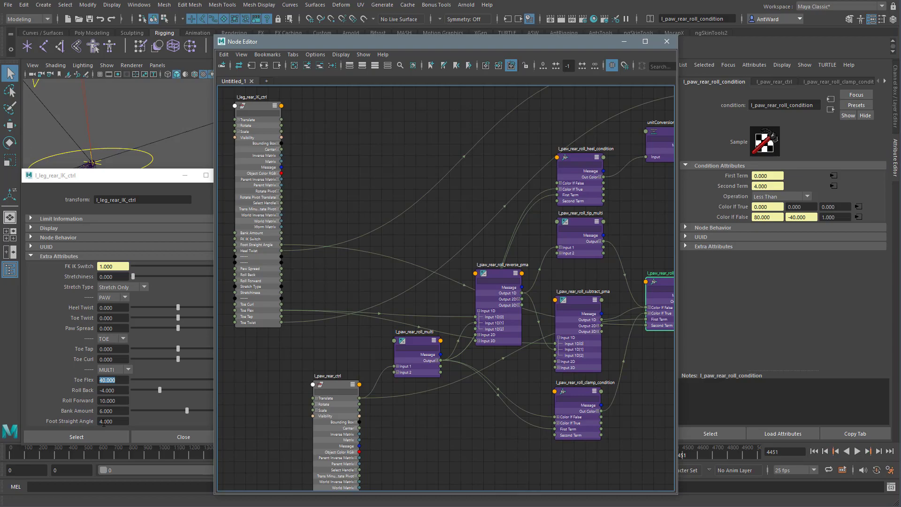
Create a multiplyDivide node, place it between the leg control and the roll nodes, and show its full attributes.
middle_drag(460, 257, 437, 287)
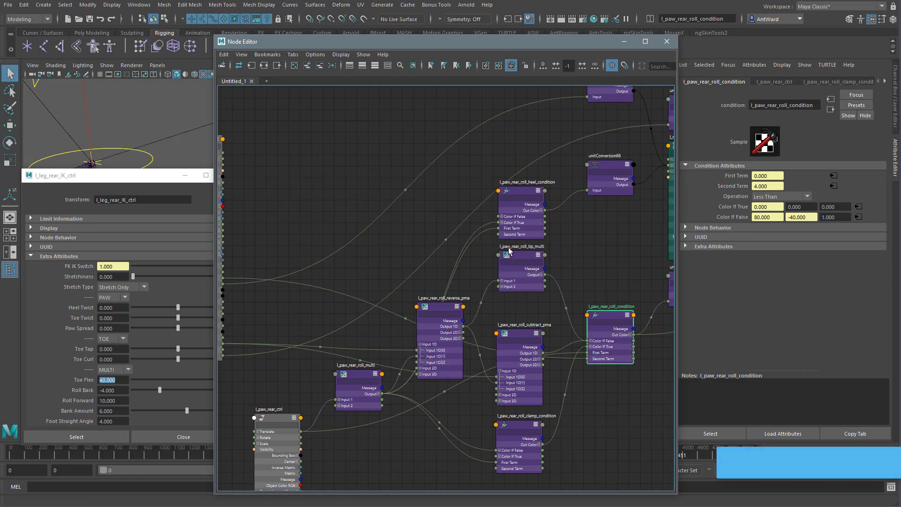
click(446, 210)
key(Tab)
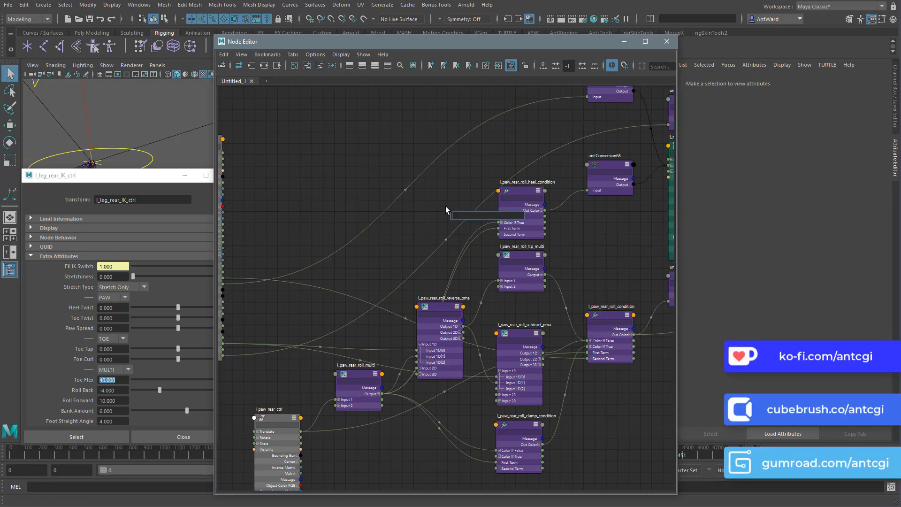
text(multi)
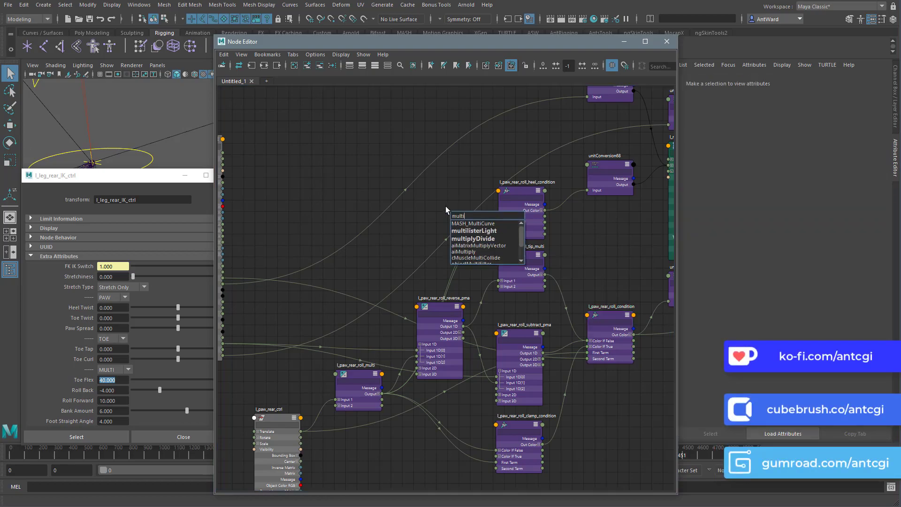
click(471, 238)
drag(478, 213, 326, 261)
key(3)
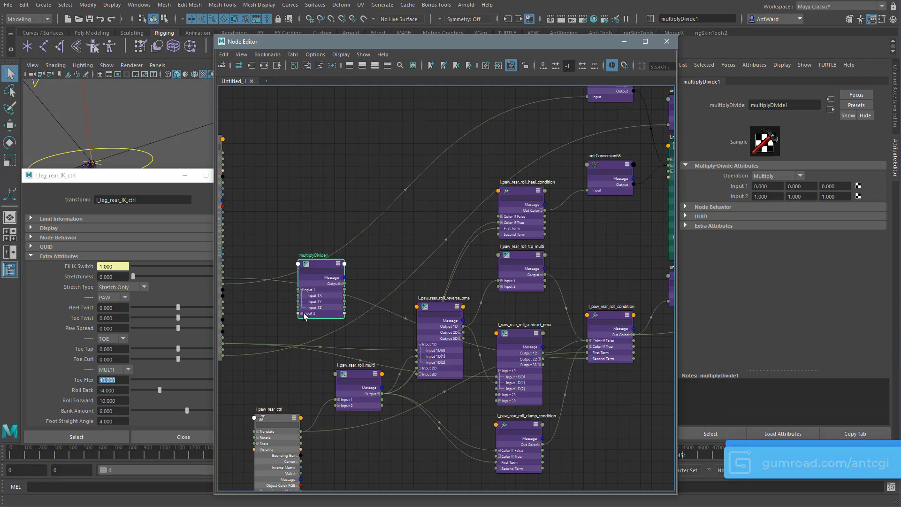
Rename the new multiplyDivide node l_paw_rear_flex_multi and set its operation to Divide.
double_click(313, 255)
text(l_paw_rear_roll)
key(BackSpace)
key(BackSpace)
key(BackSpace)
key(BackSpace)
text(flex_multi)
key(Return)
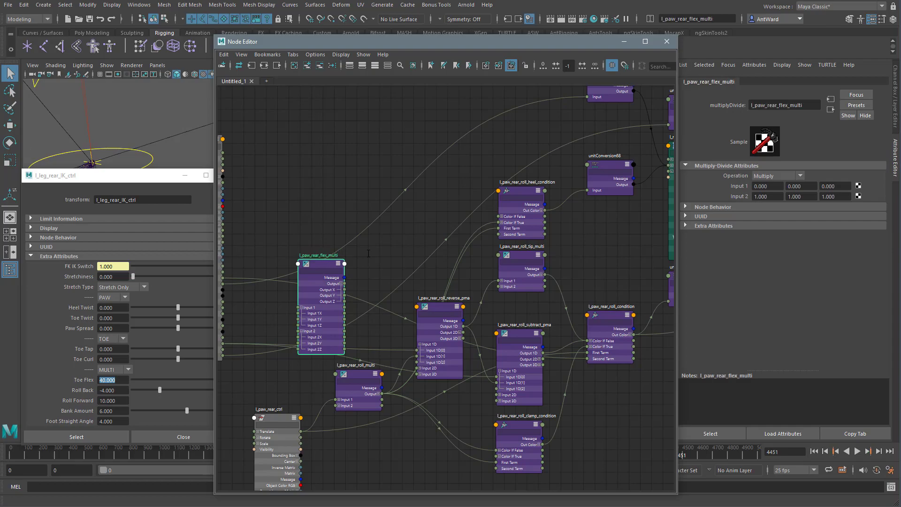
click(770, 178)
click(771, 205)
Connect Toe Flex to Input 1X and Foot Straight Angle to Input 2X of l_paw_rear_flex_multi.
alt+middle_drag(305, 300, 386, 275)
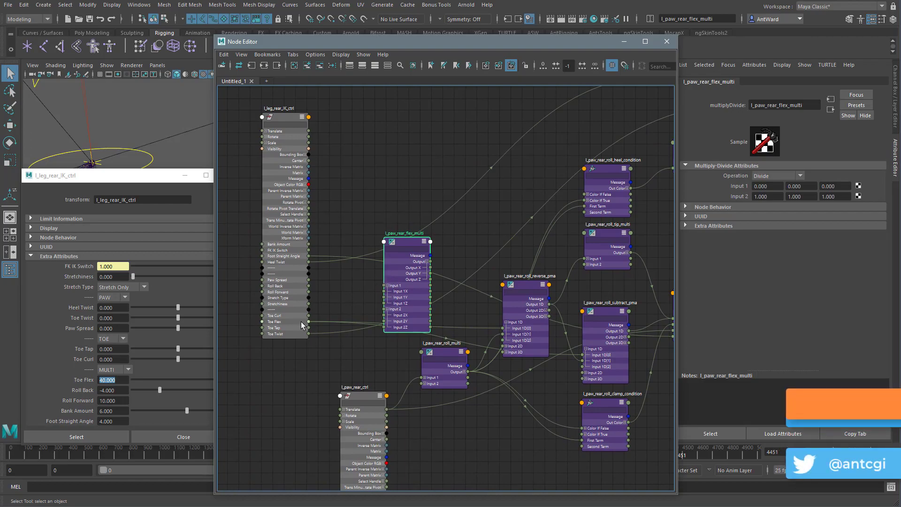
drag(308, 321, 385, 291)
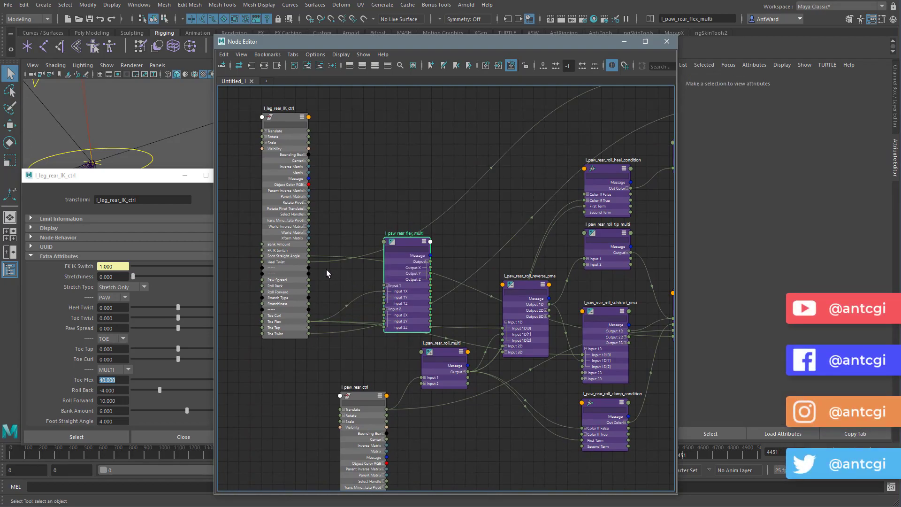
drag(309, 256, 385, 316)
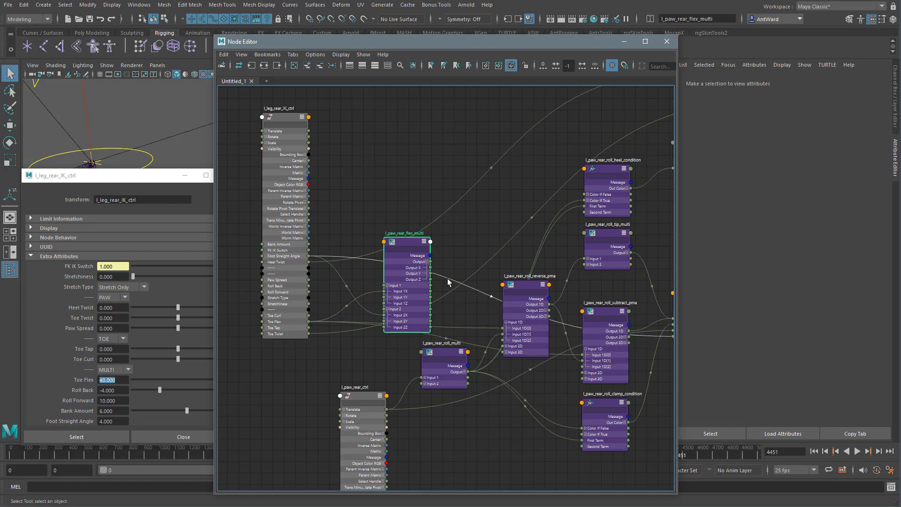
Move l_paw_rear_roll_multi clear of its neighbours and connect Output X of l_paw_rear_flex_multi to its Input 2X.
middle_drag(499, 284, 451, 268)
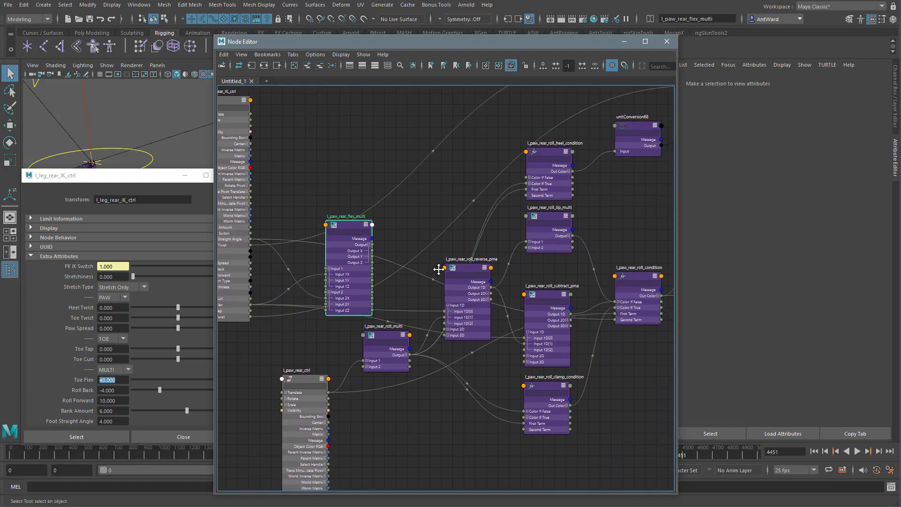
drag(379, 342, 420, 375)
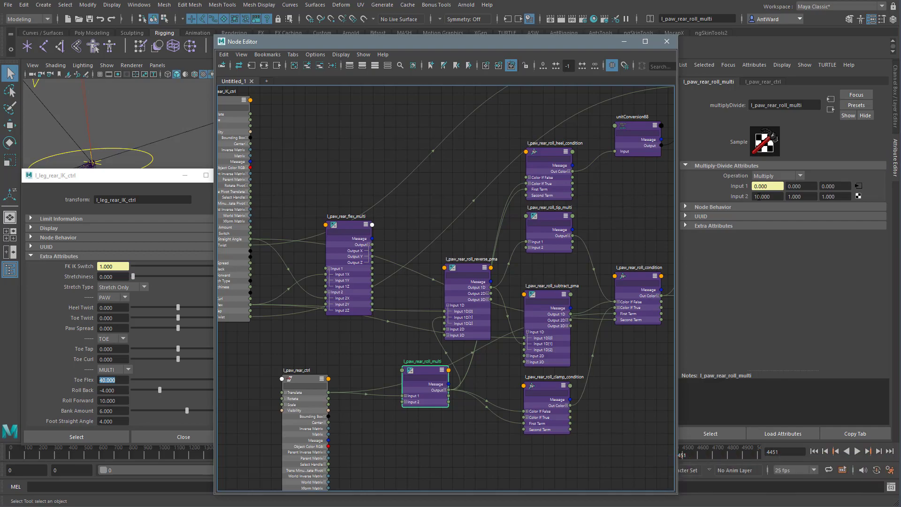
drag(372, 251, 374, 405)
click(405, 402)
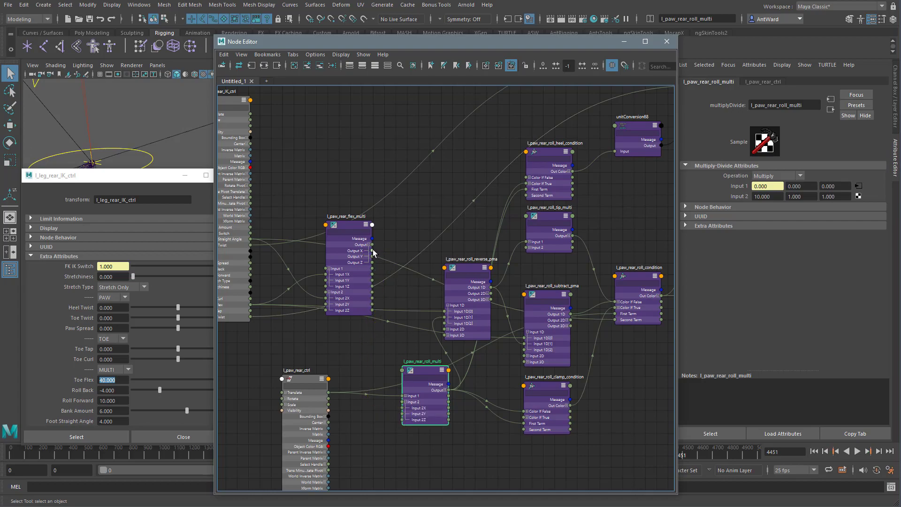
drag(373, 250, 402, 408)
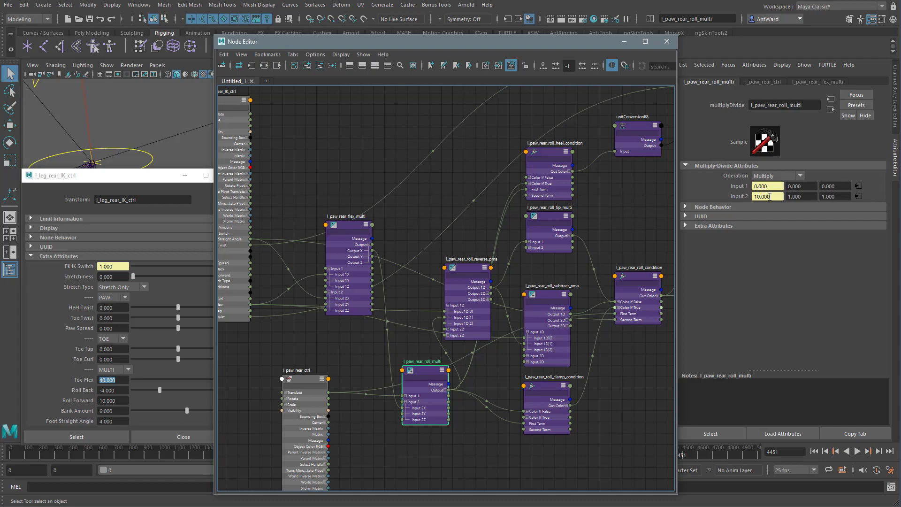
alt+middle_drag(384, 312, 414, 278)
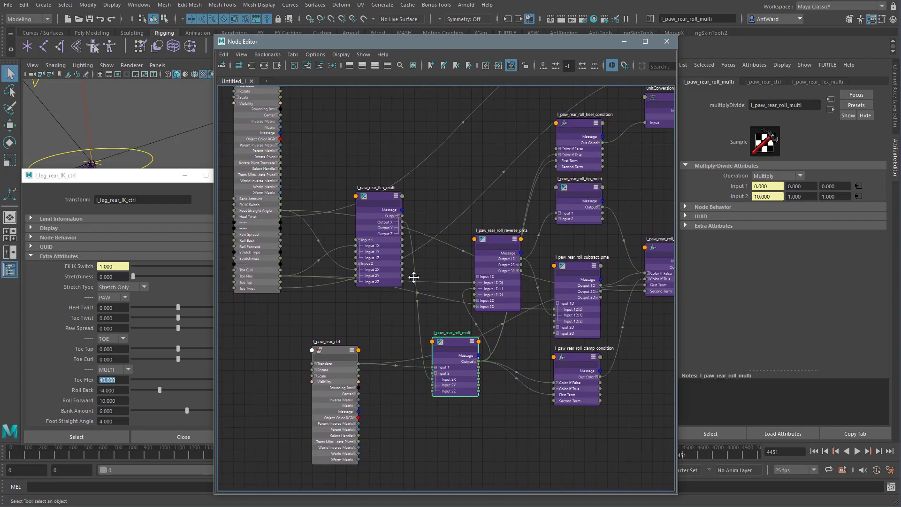
Minimize the Node Editor, enlarge the detached leg control attributes window, and select l_leg_rear_IK_ctrl in the viewport.
click(624, 41)
alt+drag(377, 288, 381, 284)
alt+right_drag(381, 284, 316, 277)
alt+middle_drag(316, 277, 494, 258)
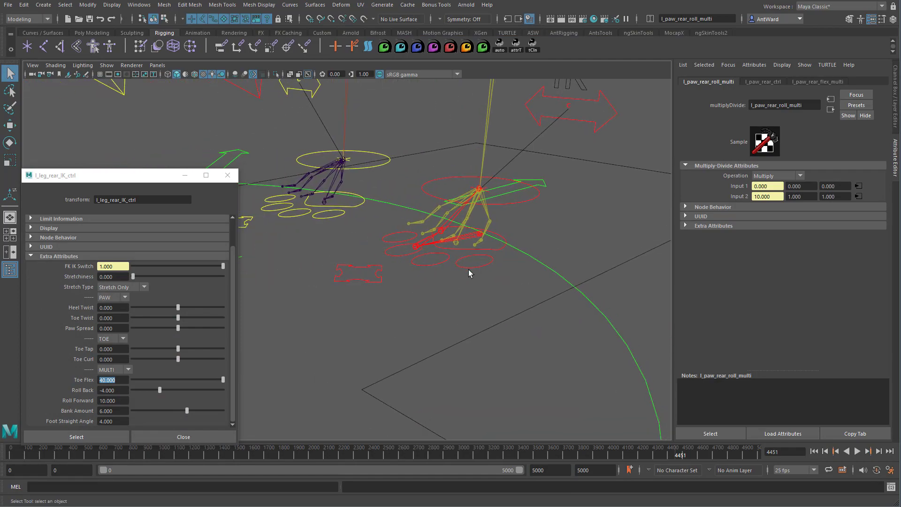
drag(129, 170, 131, 135)
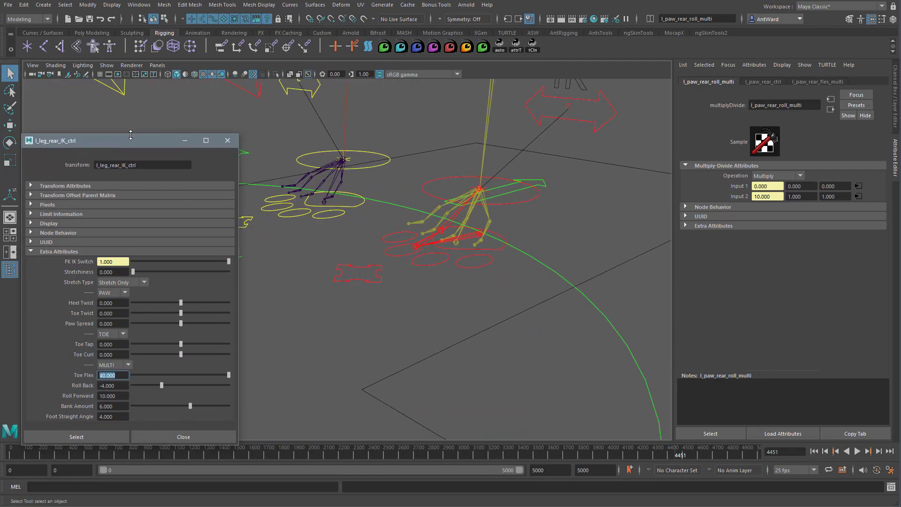
click(487, 269)
click(499, 237)
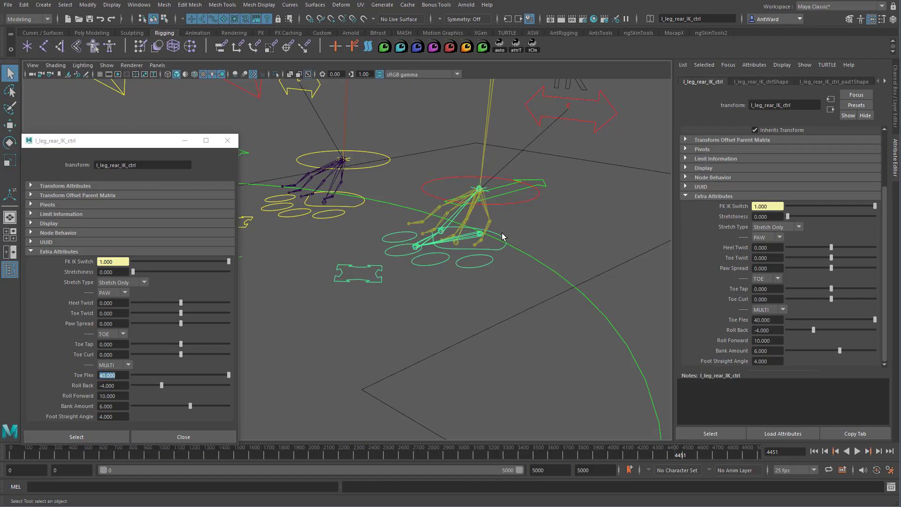
Test the paw roll by moving l_paw_rear_ctrl along its Z axis, and reset its Translate Z to 0.
click(362, 269)
alt+drag(360, 318, 346, 313)
key(w)
mouse_move(351, 277)
mouse_down()
mouse_move(374, 269)
mouse_move(219, 305)
mouse_move(358, 269)
mouse_move(340, 272)
mouse_up()
drag(838, 142, 811, 143)
text(0)
key(Return)
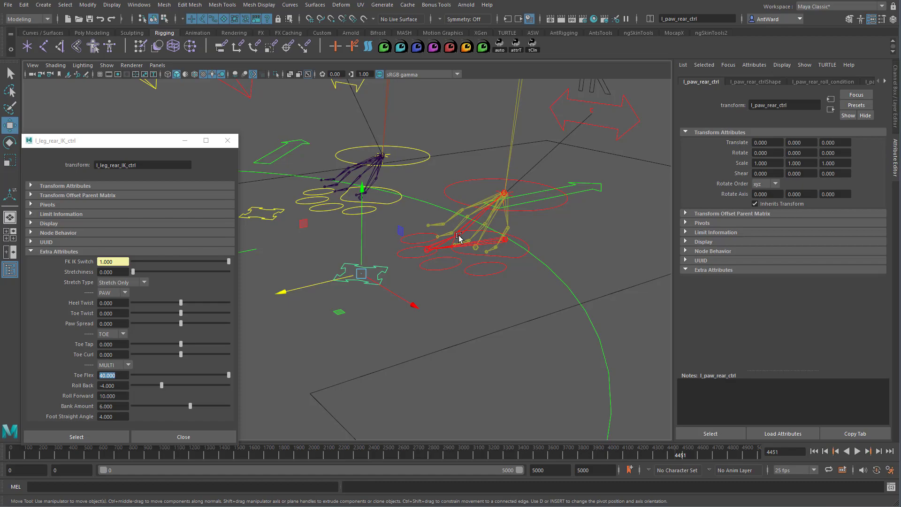
Set Toe Flex to 20 and move l_paw_rear_ctrl along Z to test the roll.
click(121, 375)
drag(122, 375, 97, 374)
text(20)
key(Return)
drag(331, 280, 243, 298)
Set Toe Flex to 10 and move l_paw_rear_ctrl to a Translate Z of about 6.
click(99, 375)
text(10)
key(Return)
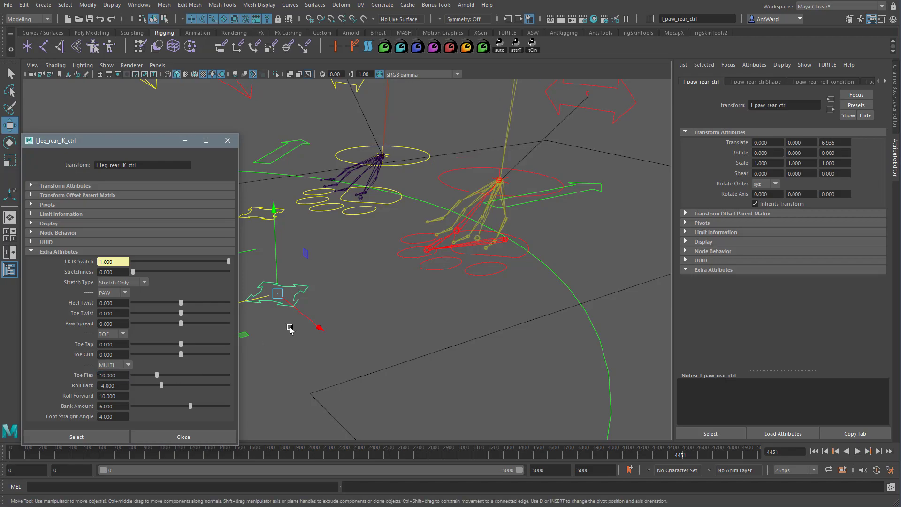
mouse_move(254, 302)
mouse_down()
mouse_move(388, 271)
mouse_move(265, 301)
mouse_up()
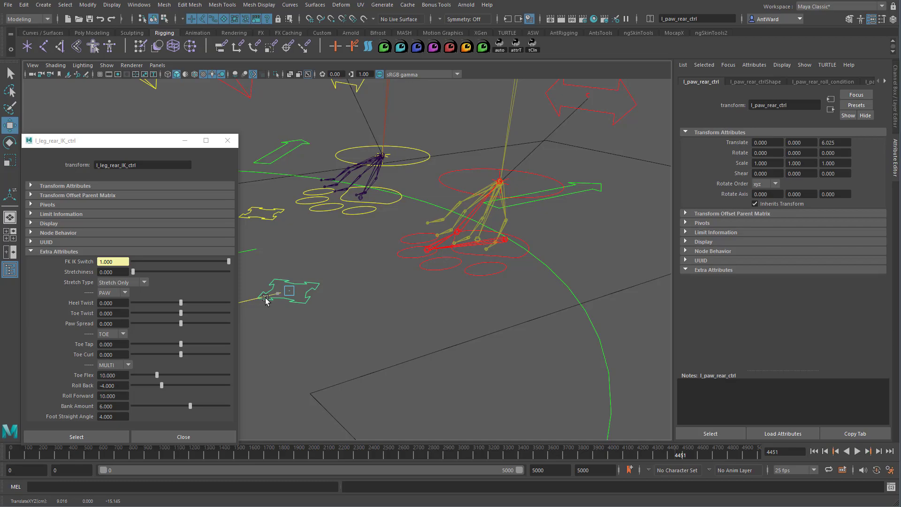
click(266, 301)
Set Foot Straight Angle to 2 and move l_paw_rear_ctrl to a Translate Z of about 5.7.
click(105, 416)
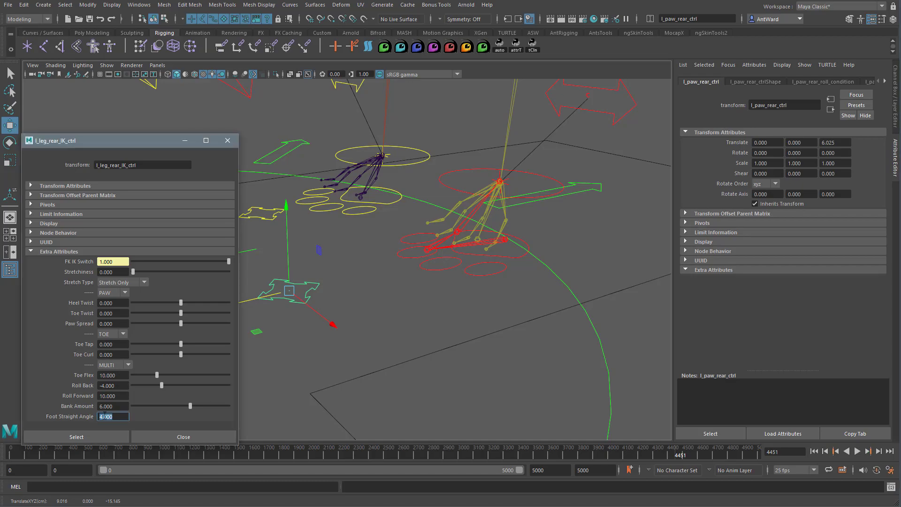
text(2)
key(Return)
mouse_move(262, 298)
mouse_down()
mouse_move(348, 278)
mouse_move(236, 291)
mouse_move(384, 282)
mouse_move(241, 296)
mouse_move(361, 288)
mouse_move(262, 297)
mouse_up()
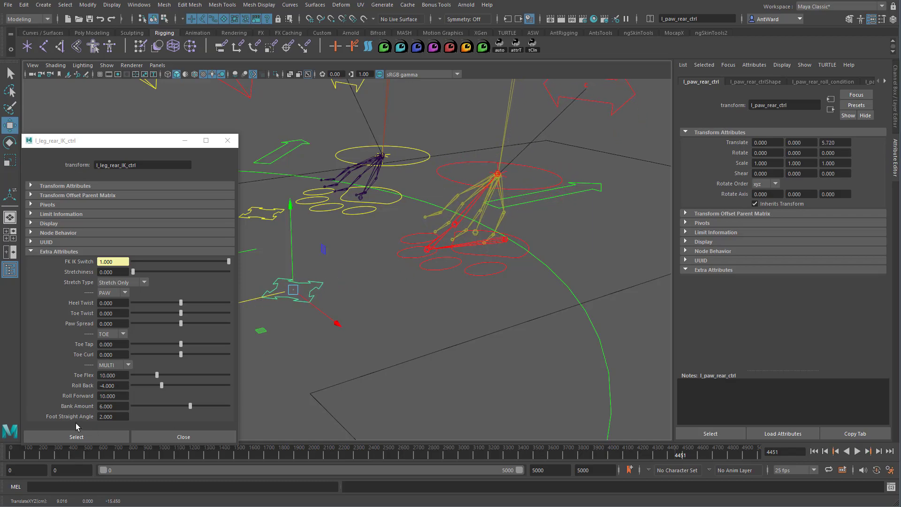
Set Toe Flex to 40 and Foot Straight Angle to 4 on the leg IK control.
drag(156, 374, 243, 373)
click(113, 417)
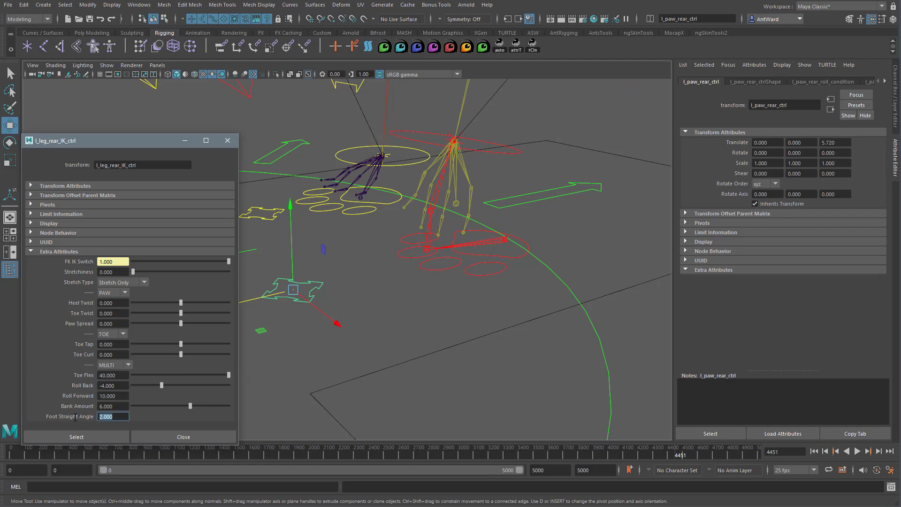
text(4)
key(Return)
Check the roll by moving l_paw_rear_ctrl to a Translate Z of about 5.1, and reset its Translate Z to 0.
drag(272, 295, 304, 305)
alt+drag(372, 318, 395, 317)
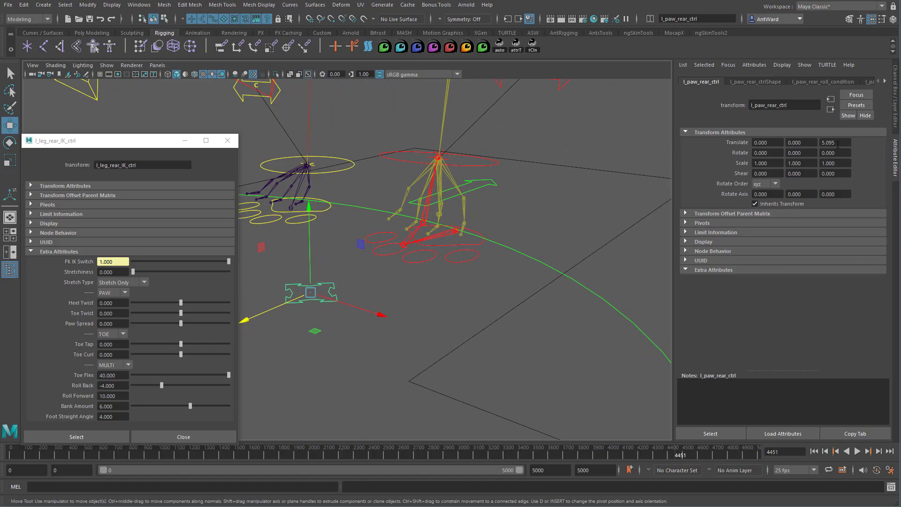
click(845, 143)
text(0)
key(Return)
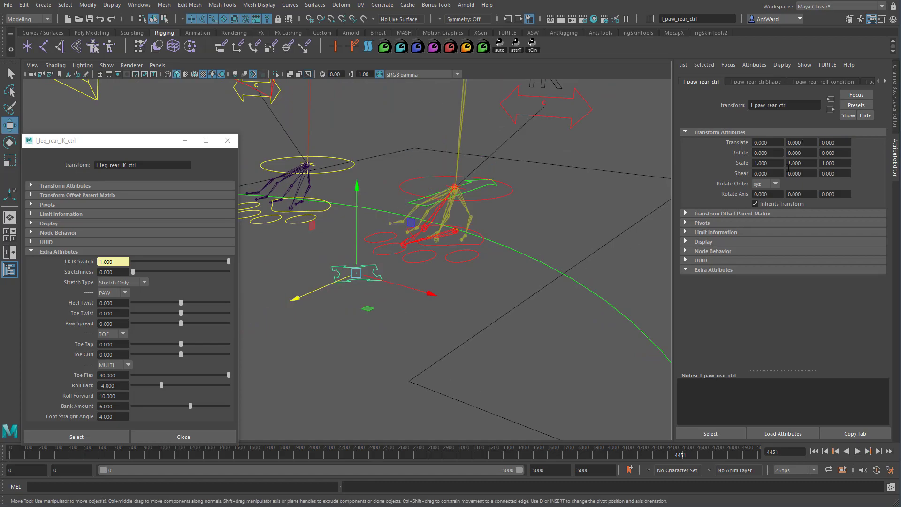
alt+drag(435, 256, 400, 262)
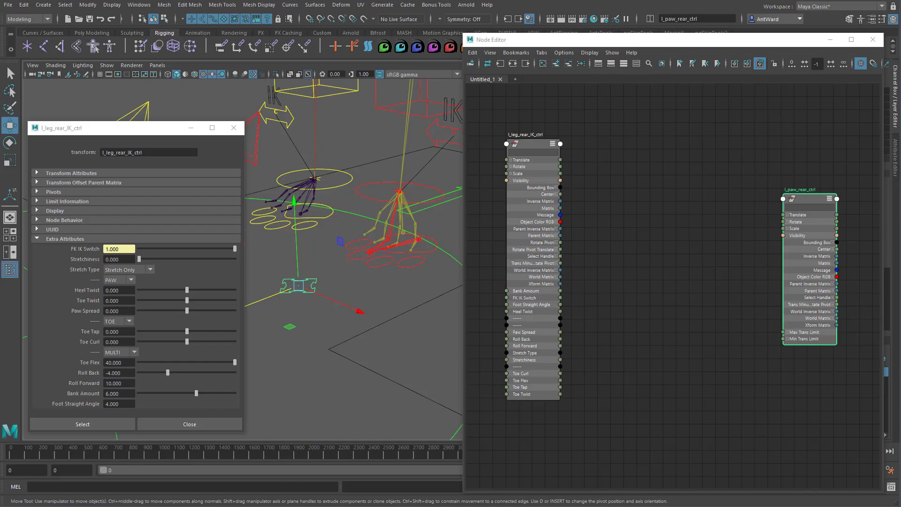
Move the paw control slightly along Z and bring the l_paw_rear_ctrl node closer to the l_leg_rear_IK_ctrl node.
drag(282, 294, 272, 273)
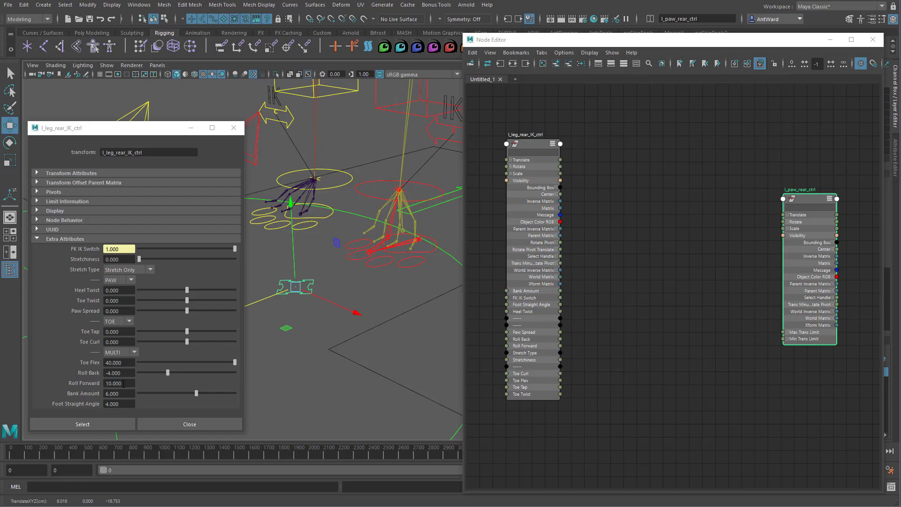
click(526, 142)
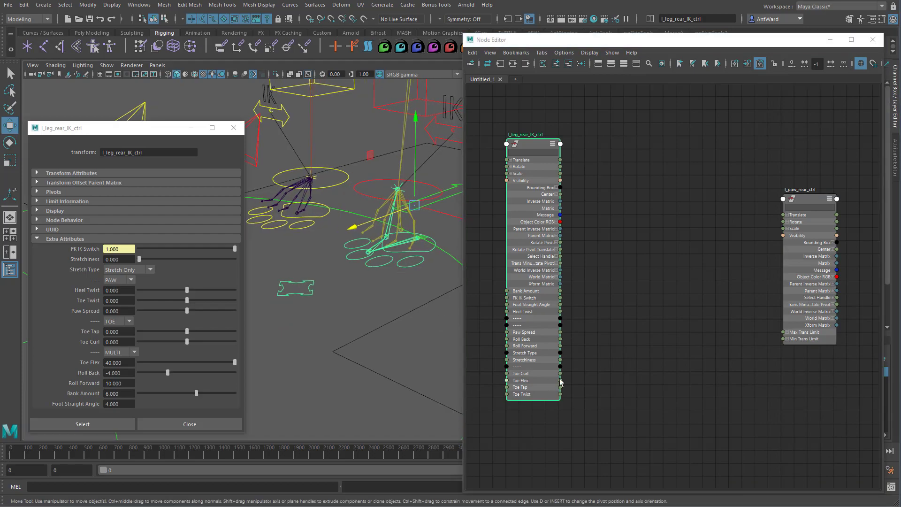
click(806, 201)
drag(807, 199, 722, 207)
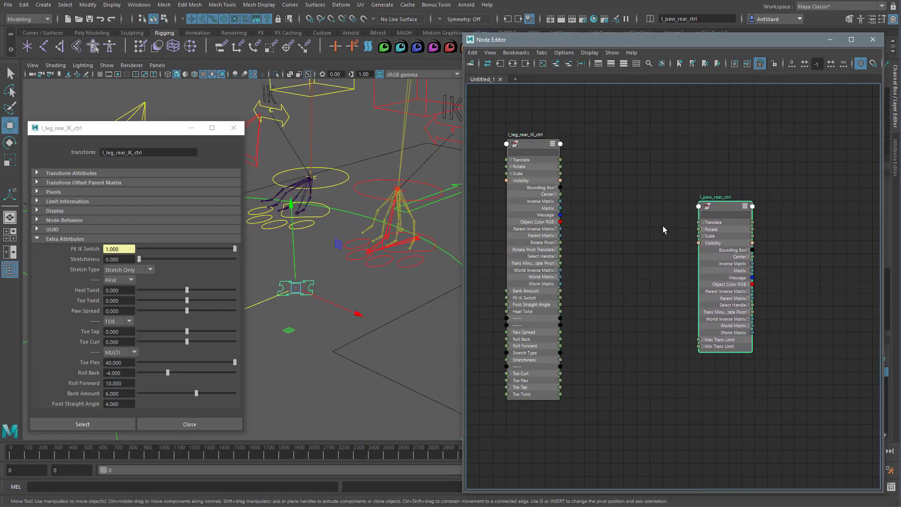
key(a)
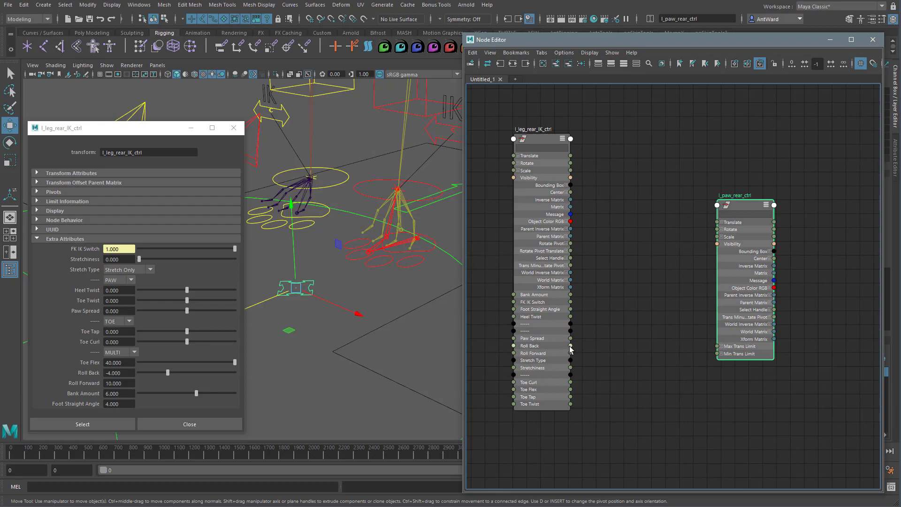
Enable the minimum and maximum translate limits of l_paw_rear_ctrl for X (-6 to 6) and Z (-4 to 4).
drag(746, 43, 496, 53)
click(517, 179)
click(508, 217)
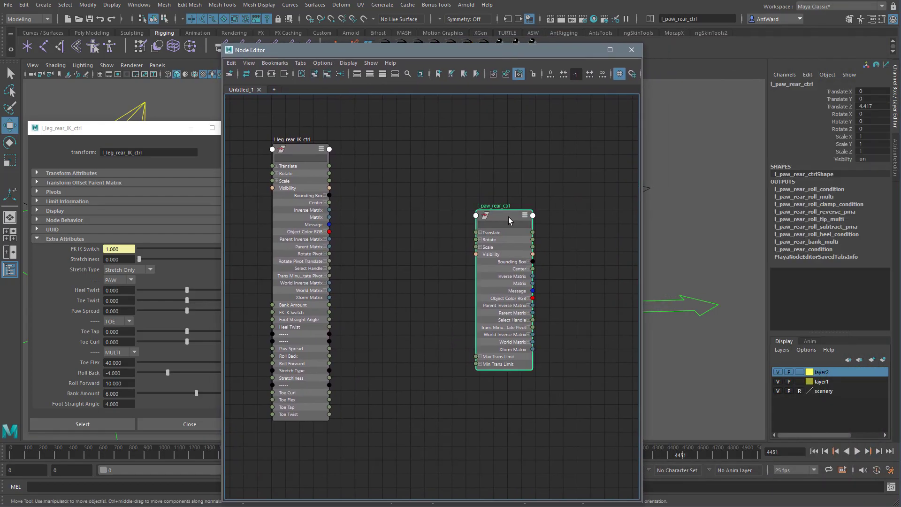
click(896, 155)
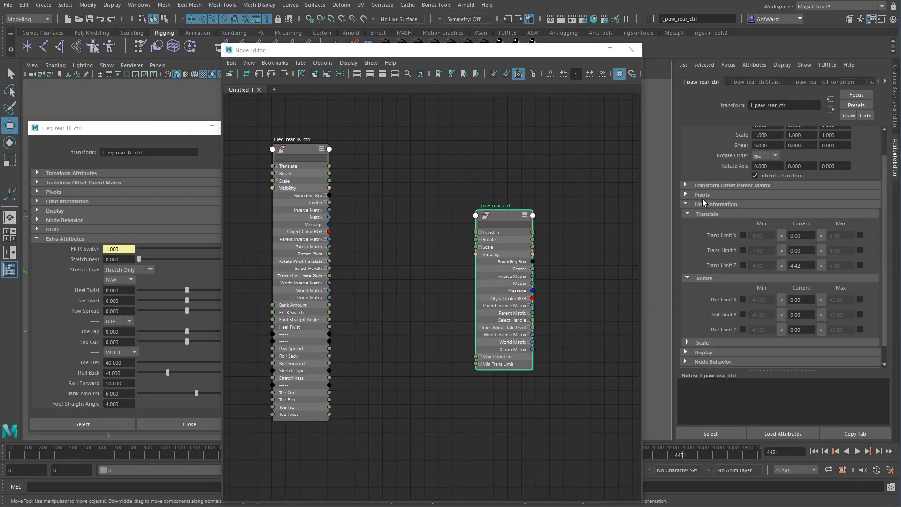
scroll(704, 202, up, 2)
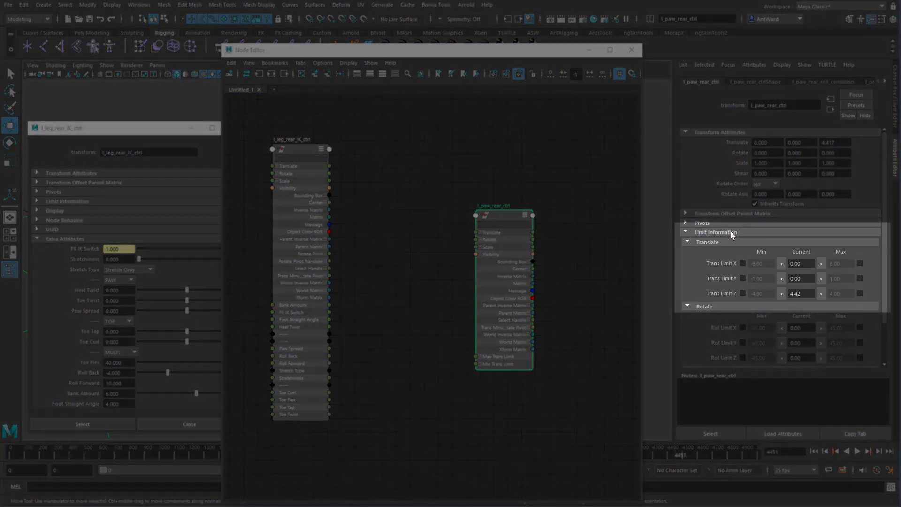
click(687, 306)
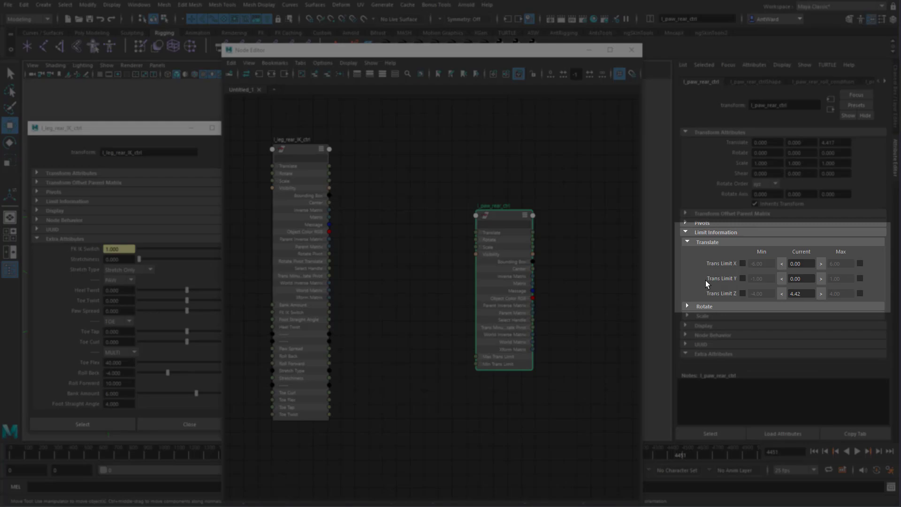
click(743, 263)
click(743, 294)
click(859, 293)
click(860, 264)
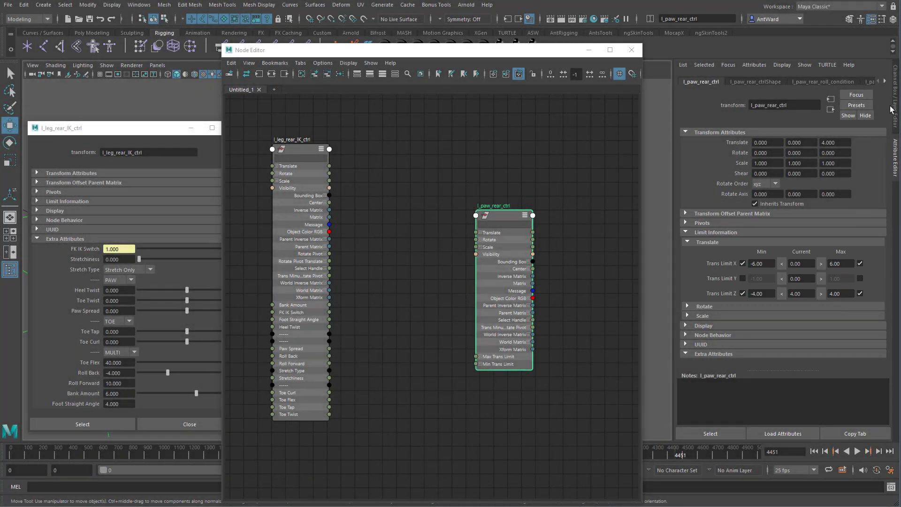
Connect Roll Back of l_leg_rear_IK_ctrl to minTransZLimit of l_paw_rear_ctrl.
click(894, 108)
drag(547, 52, 757, 47)
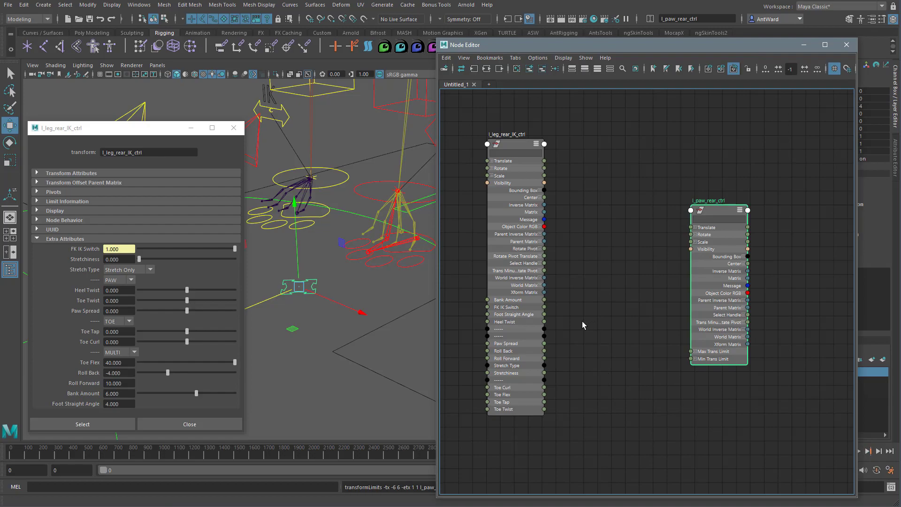
drag(546, 351, 699, 210)
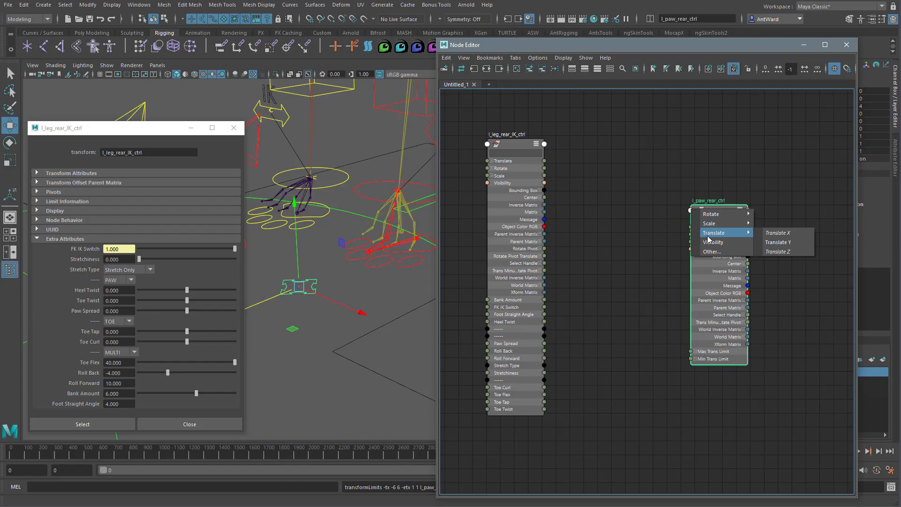
click(712, 252)
scroll(486, 294, down, 10)
scroll(486, 298, down, 3)
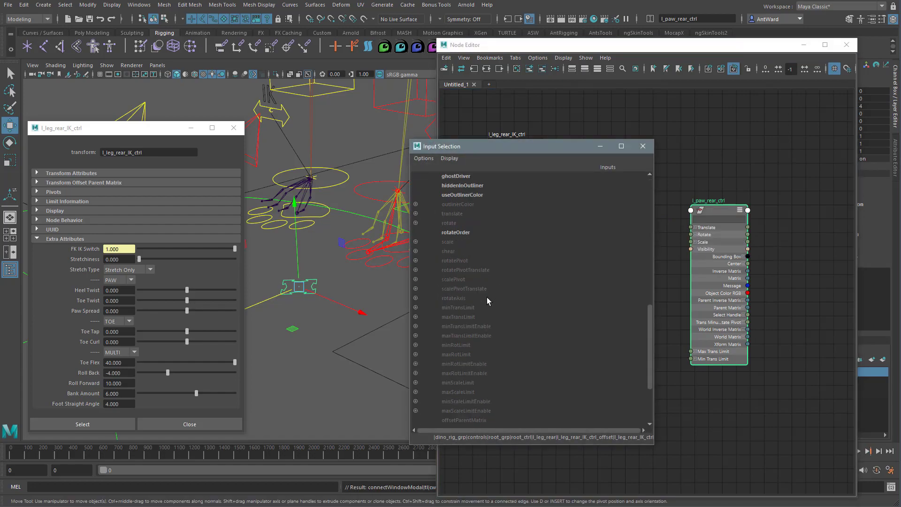
click(416, 307)
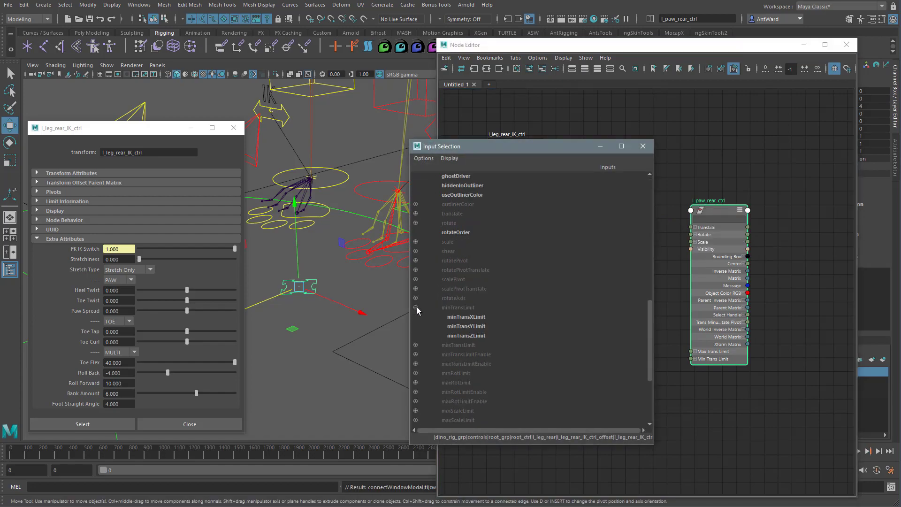
click(469, 336)
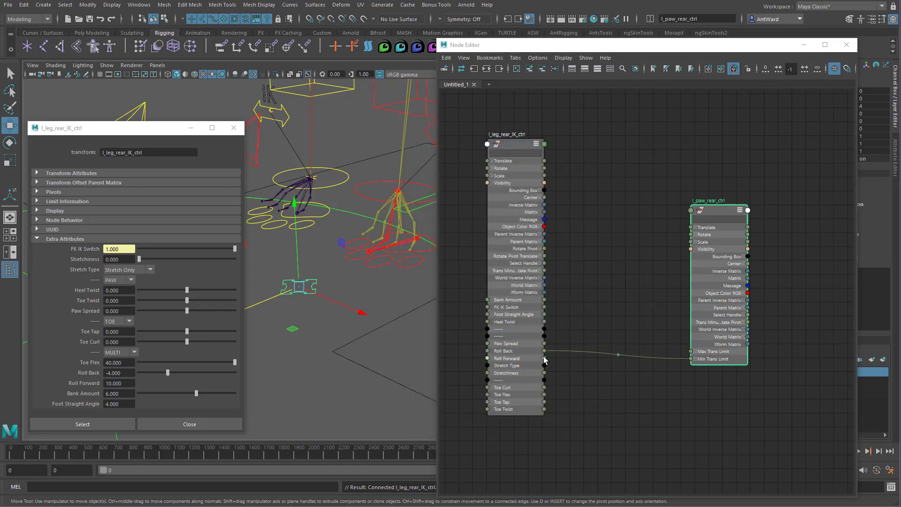
Connect Roll Forward of l_leg_rear_IK_ctrl to maxTransZLimit of l_paw_rear_ctrl.
drag(544, 359, 693, 212)
click(714, 253)
scroll(482, 325, down, 10)
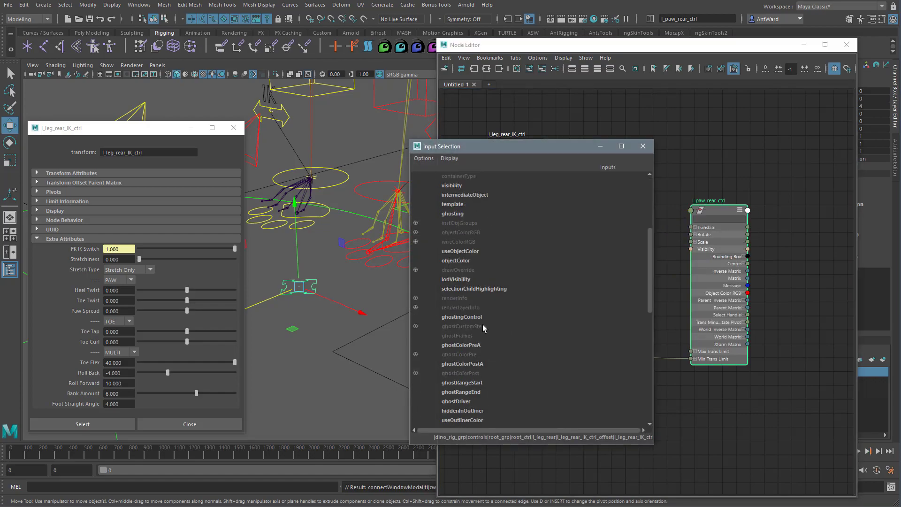
click(415, 392)
scroll(422, 387, down, 3)
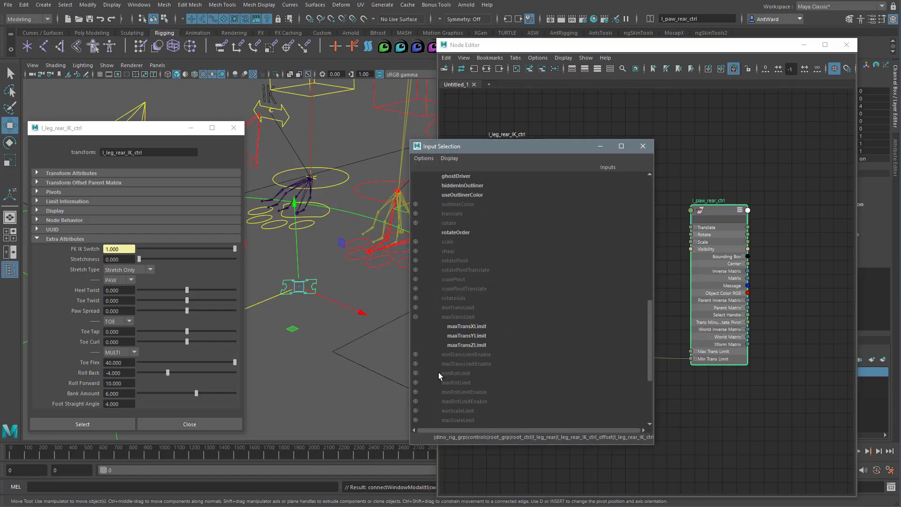
click(468, 345)
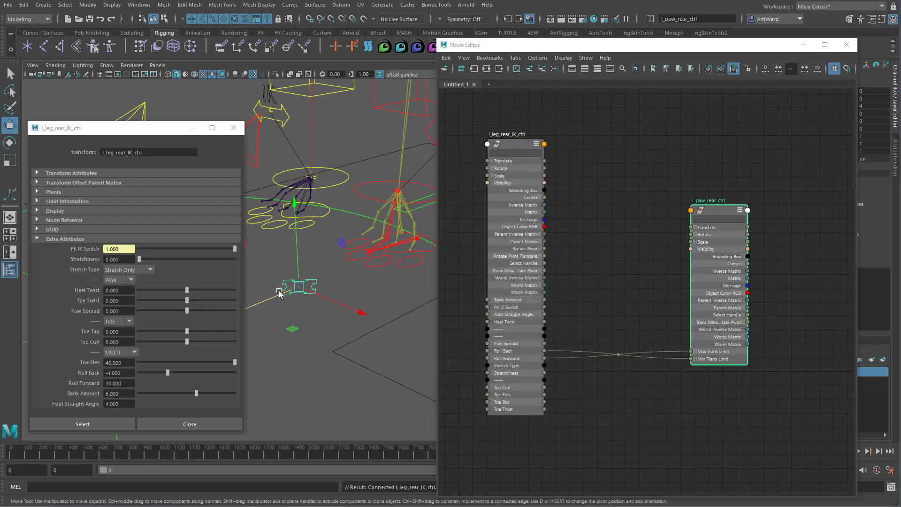
Test the backward roll limit by moving the paw control along Z with Roll Back lowered to -10.
drag(284, 293, 467, 227)
alt+drag(395, 253, 298, 268)
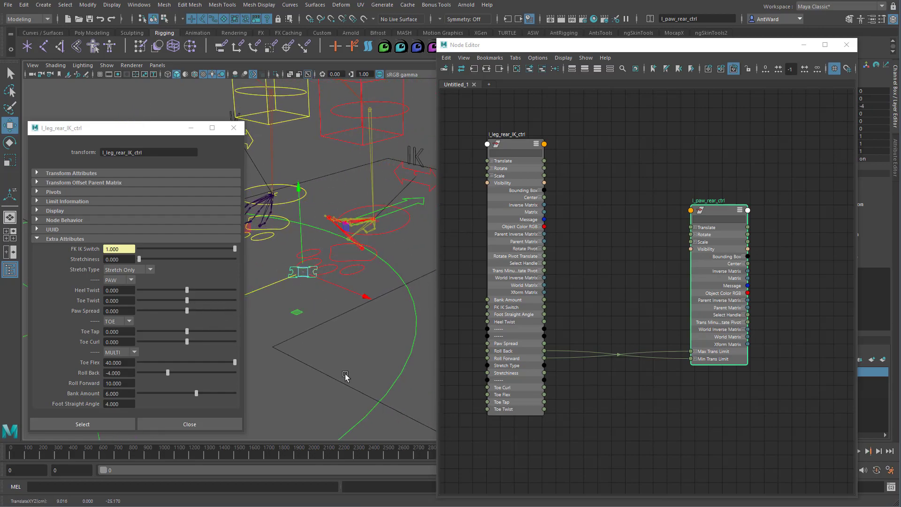
drag(168, 373, 145, 374)
drag(261, 290, 334, 244)
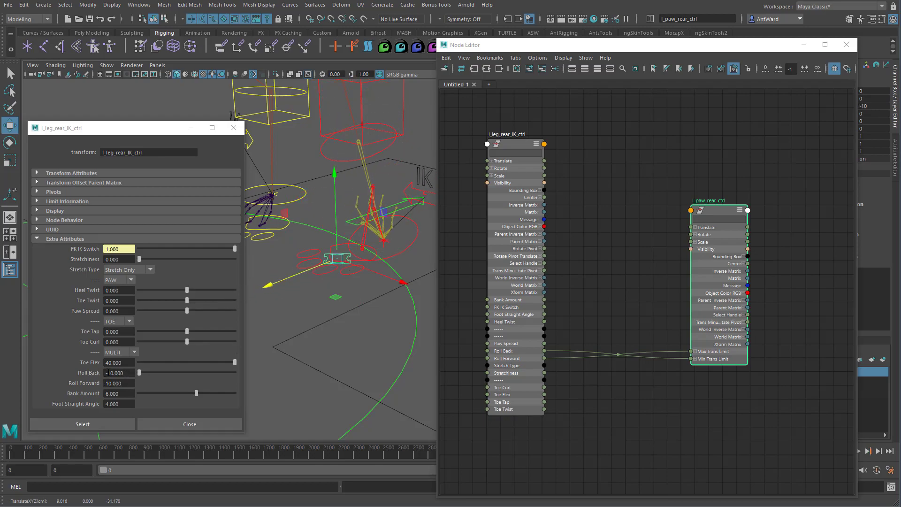
Set Roll Back to -6 on the leg IK control.
double_click(135, 372)
text(-6)
key(Return)
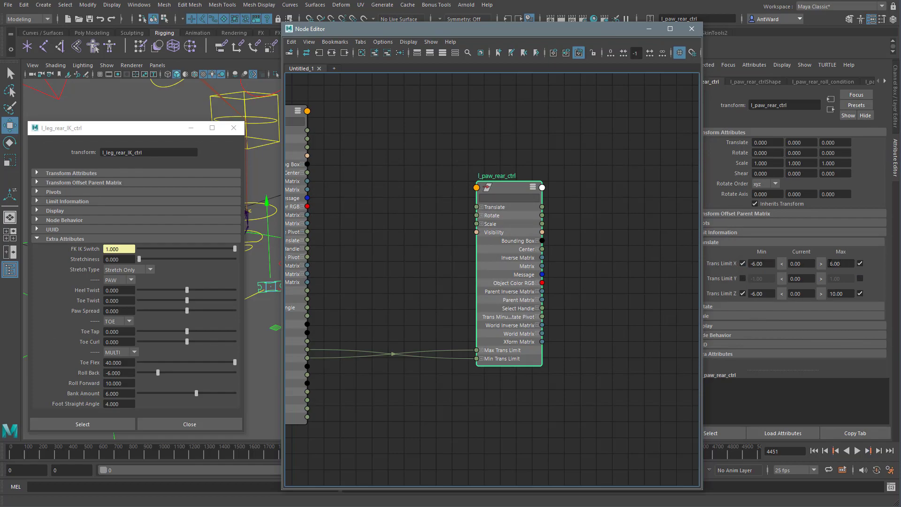
Connect Bank Amount of l_leg_rear_IK_ctrl to maxTransXLimit of l_paw_rear_ctrl and test the control's sideways movement.
drag(547, 31, 688, 39)
mouse_move(341, 310)
mouse_down()
mouse_move(399, 322)
mouse_move(350, 308)
mouse_up()
alt+middle_drag(589, 305, 664, 299)
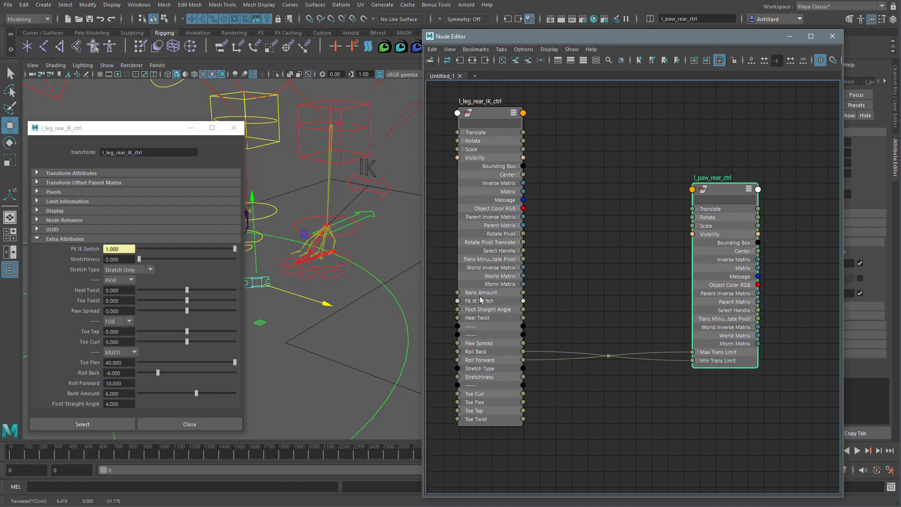
drag(516, 293, 698, 192)
click(718, 231)
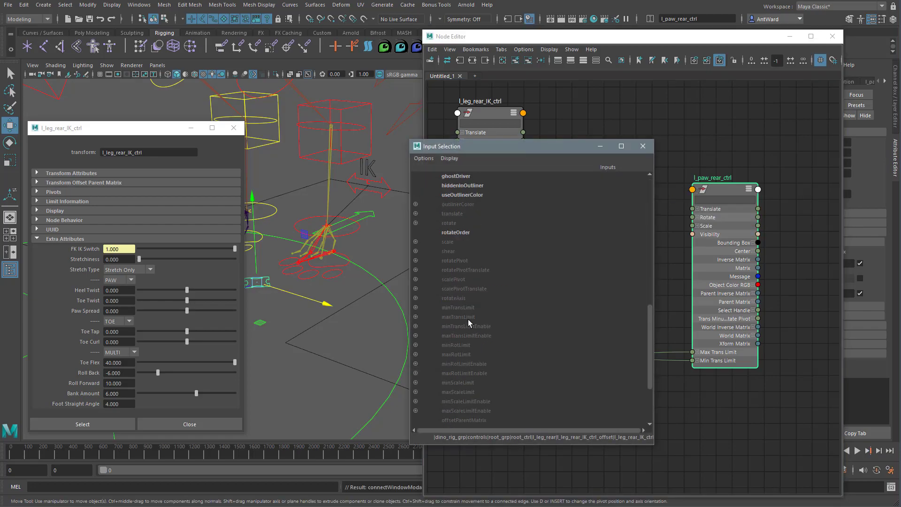
click(415, 317)
click(467, 326)
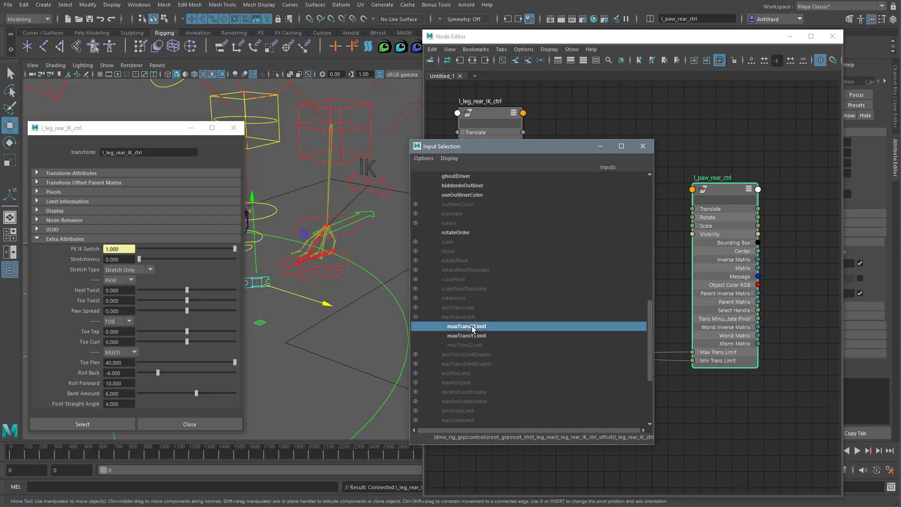
alt+drag(308, 308, 470, 334)
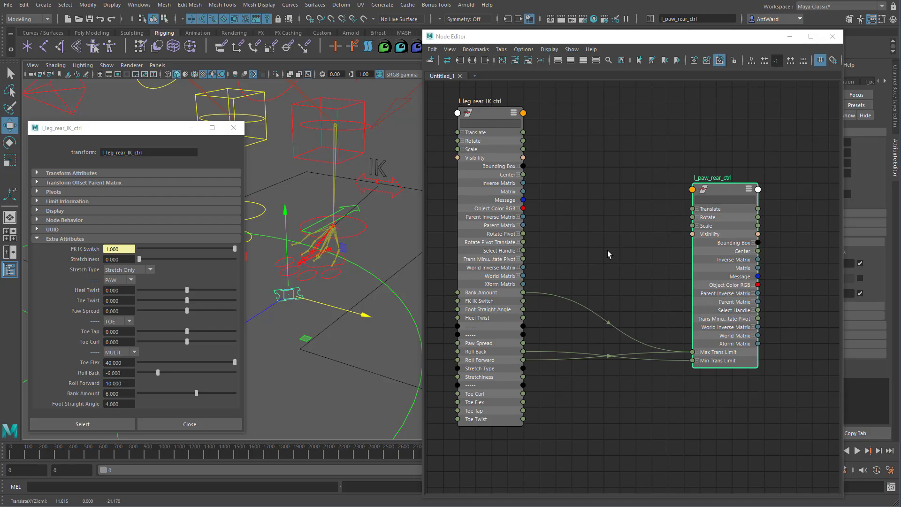
Create a multiplyDivide node and place it between the l_leg_rear_IK_ctrl and l_paw_rear_ctrl nodes.
scroll(607, 250, down, 1)
key(Tab)
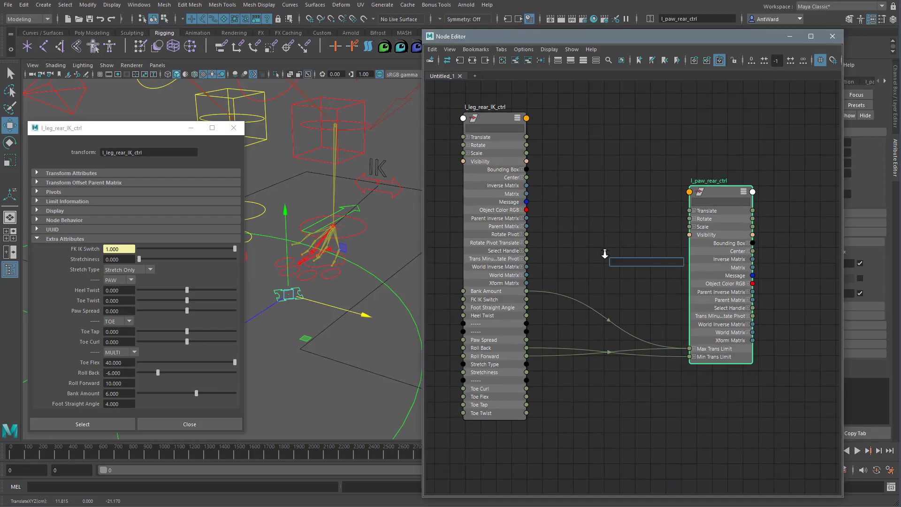
text(multi)
click(624, 285)
drag(631, 263, 610, 206)
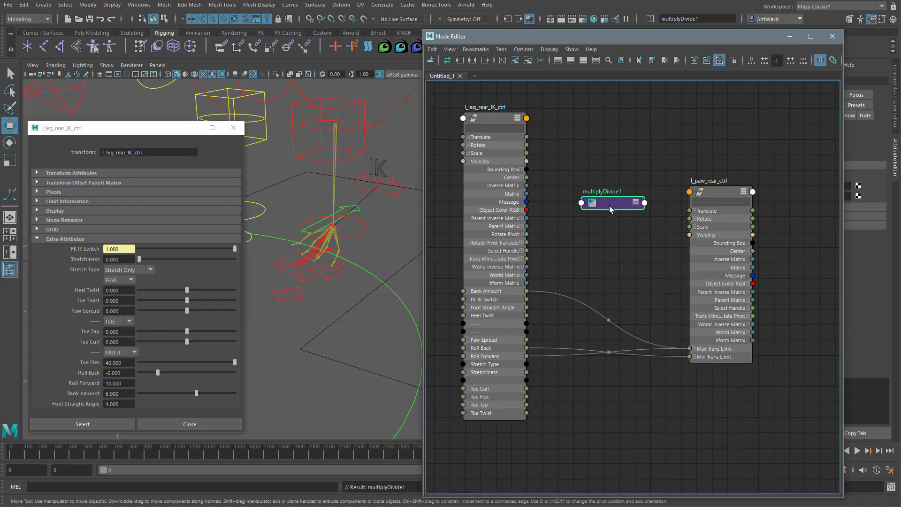
Connect Bank Amount of l_leg_rear_IK_ctrl to Input 1X of the multiplyDivide node and expand the node's outputs.
key(3)
click(586, 238)
click(585, 270)
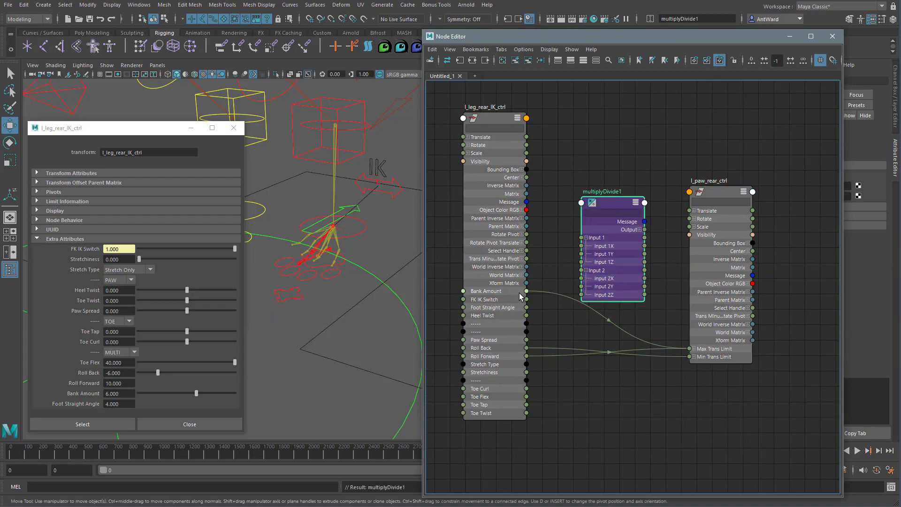
drag(530, 292, 581, 246)
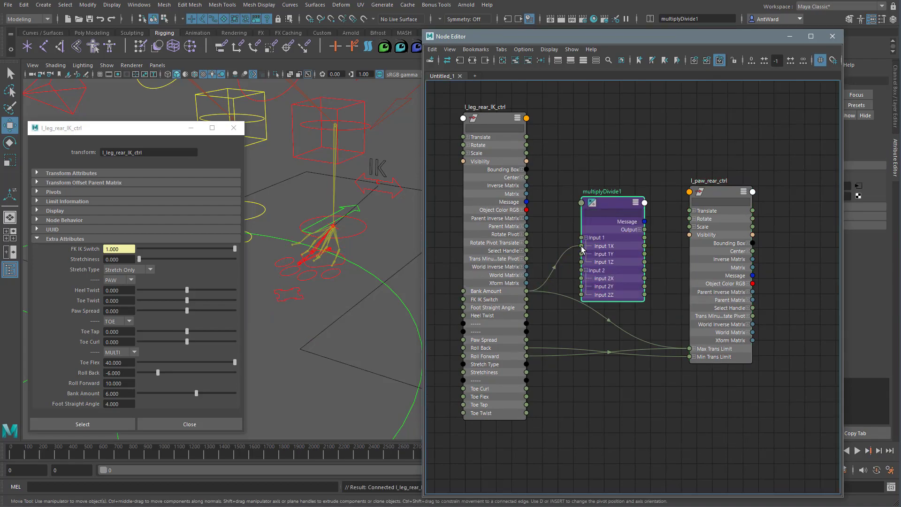
click(639, 230)
Set Input 2X of the multiplyDivide node to -1.
drag(708, 41, 544, 49)
click(770, 197)
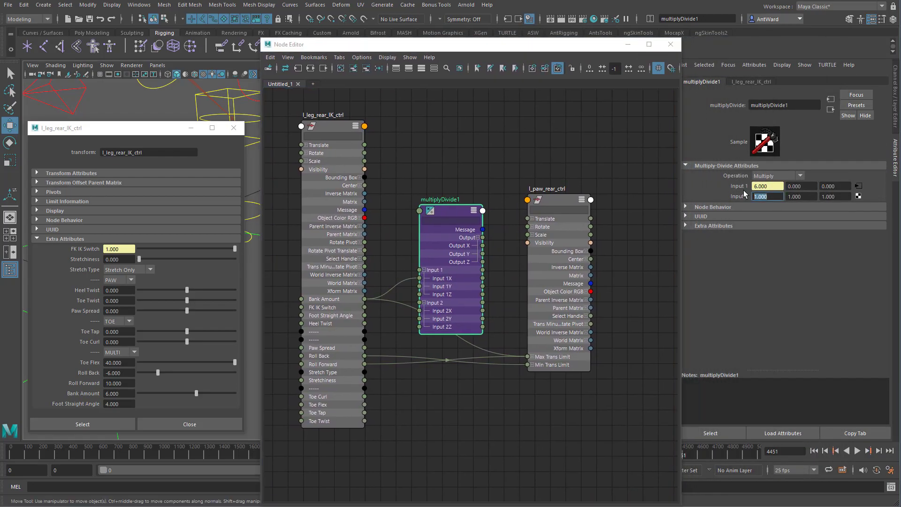
text(-1)
key(Return)
Rename the multiplyDivide node l_paw_rear_bank_limit_multi.
click(340, 116)
double_click(545, 188)
key(ctrl+c)
double_click(440, 199)
key(ctrl+v)
key(BackSpace)
key(BackSpace)
key(BackSpace)
key(BackSpace)
text(bank_limit_multi)
key(Return)
Connect Output X of l_paw_rear_bank_limit_multi to the minimum X translate limit of l_paw_rear_ctrl and close the Node Editor.
drag(483, 246, 528, 202)
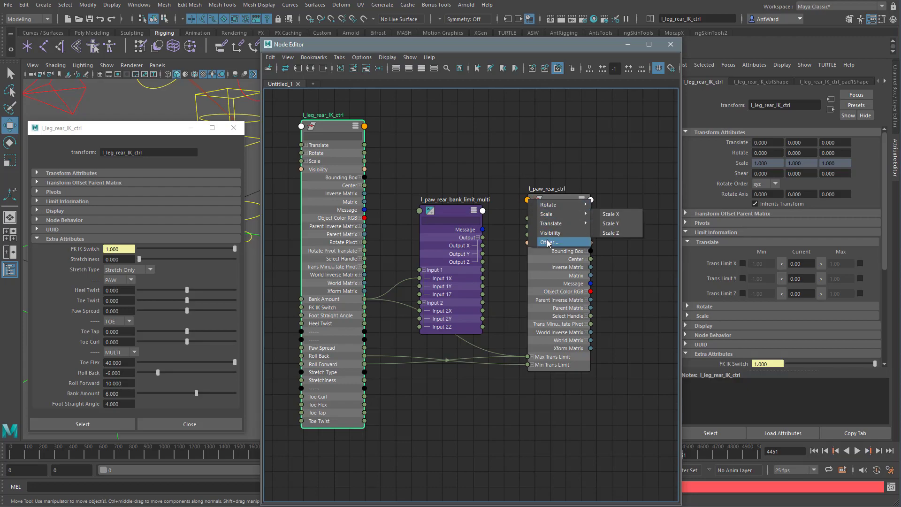
click(558, 244)
click(416, 310)
click(459, 319)
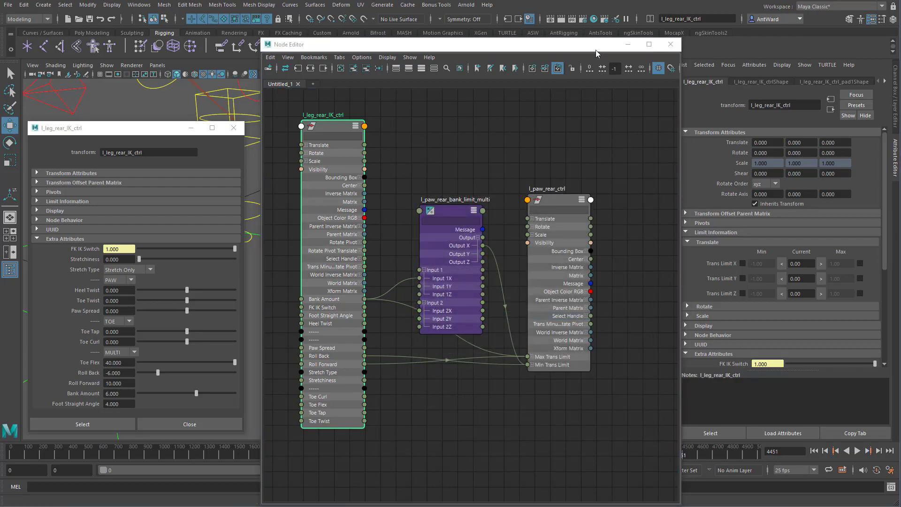
key(ctrl+a)
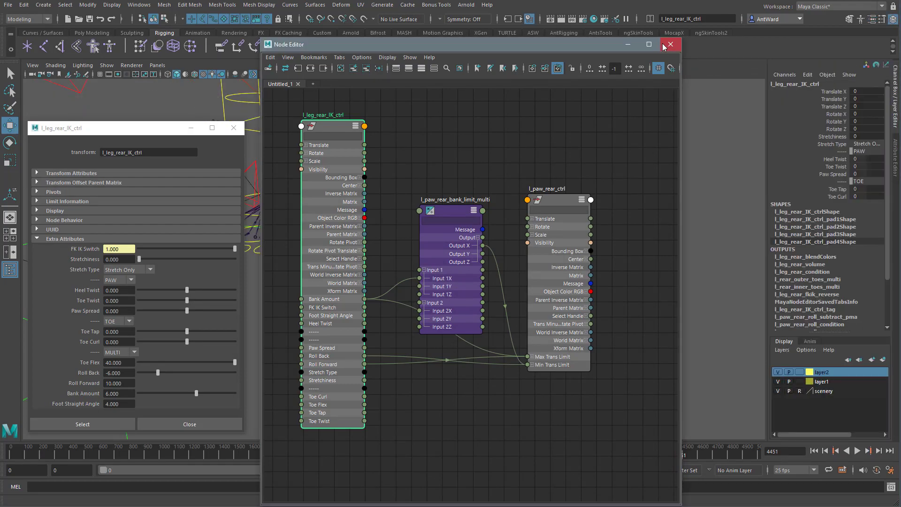
click(669, 44)
Test the bank limits by moving l_paw_rear_ctrl sideways along X in both directions.
alt+drag(422, 277, 510, 332)
click(389, 302)
click(476, 305)
click(431, 310)
drag(453, 320, 487, 337)
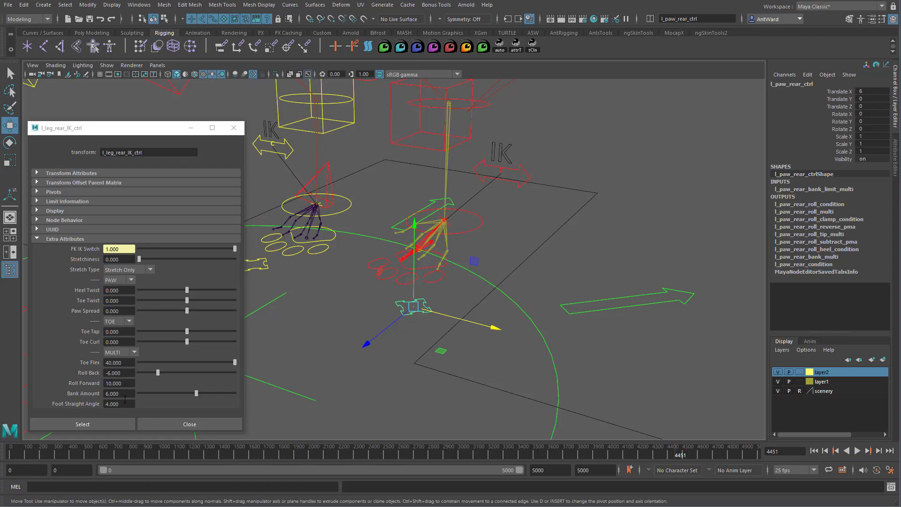
Test the paw control's sideways limit with Bank Amount raised to 10, and restore Bank Amount to 6.
drag(196, 397, 259, 397)
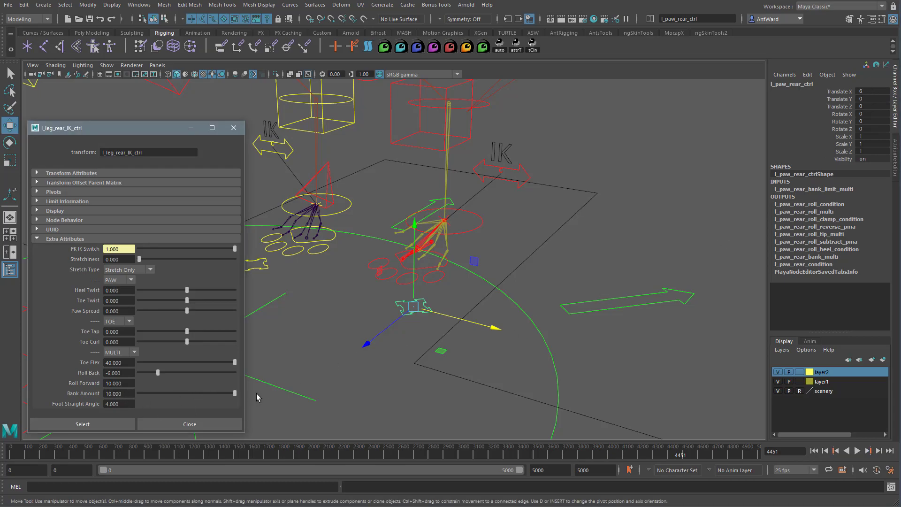
drag(475, 322, 331, 312)
mouse_move(398, 339)
alt+mouse_down()
mouse_move(381, 339)
mouse_move(389, 335)
alt+mouse_up()
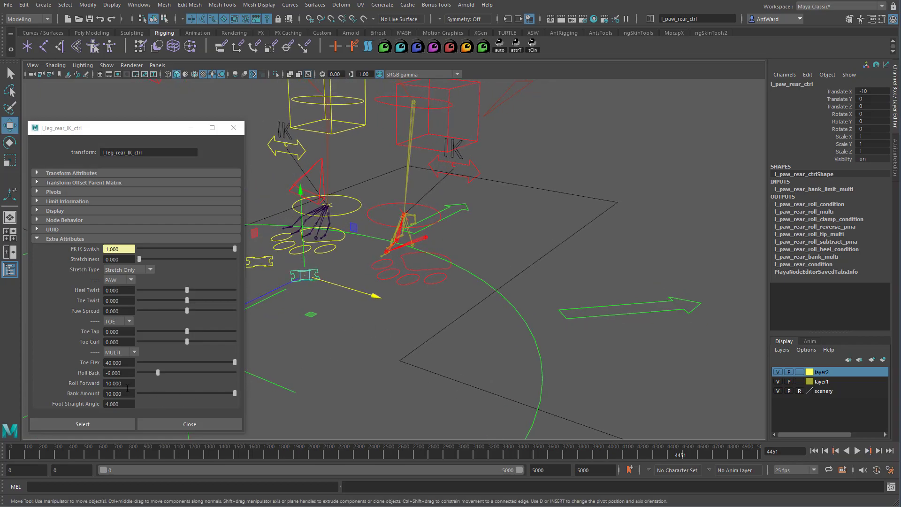
click(107, 393)
text(6)
key(Return)
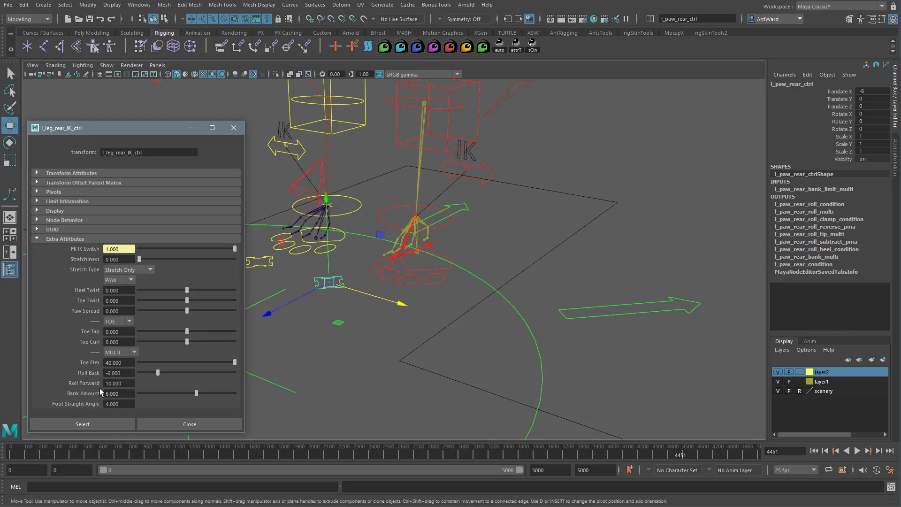
Locate l_paw_rear_bank_multi in the node graph and expand its Input 1, Input 2 and Output attributes.
drag(746, 65, 702, 66)
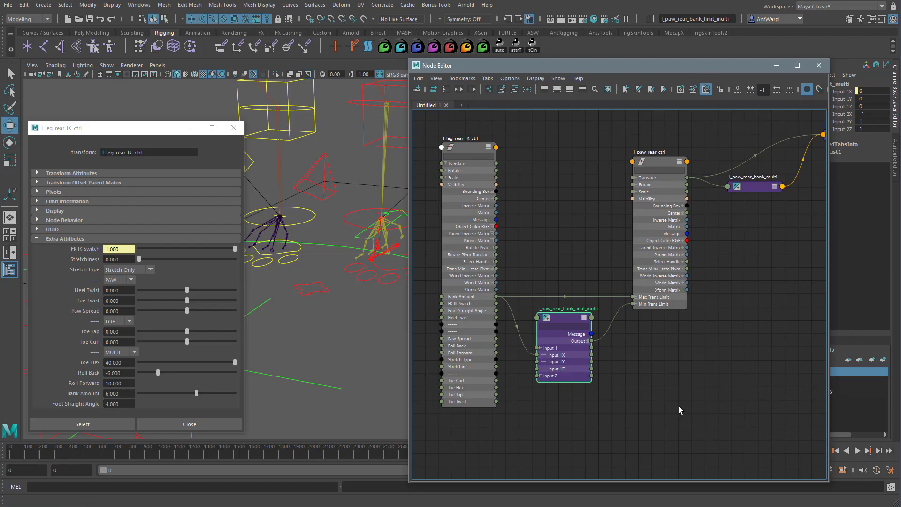
alt+middle_drag(710, 343, 624, 292)
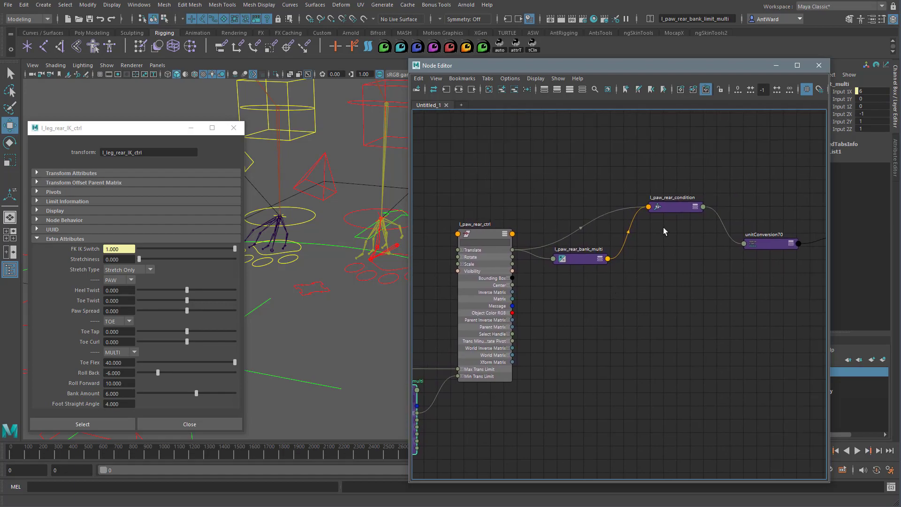
click(583, 258)
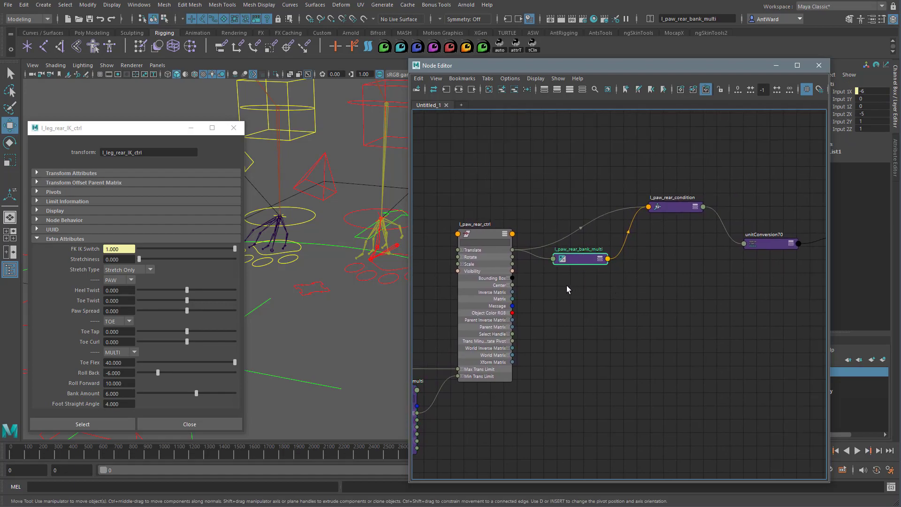
key(3)
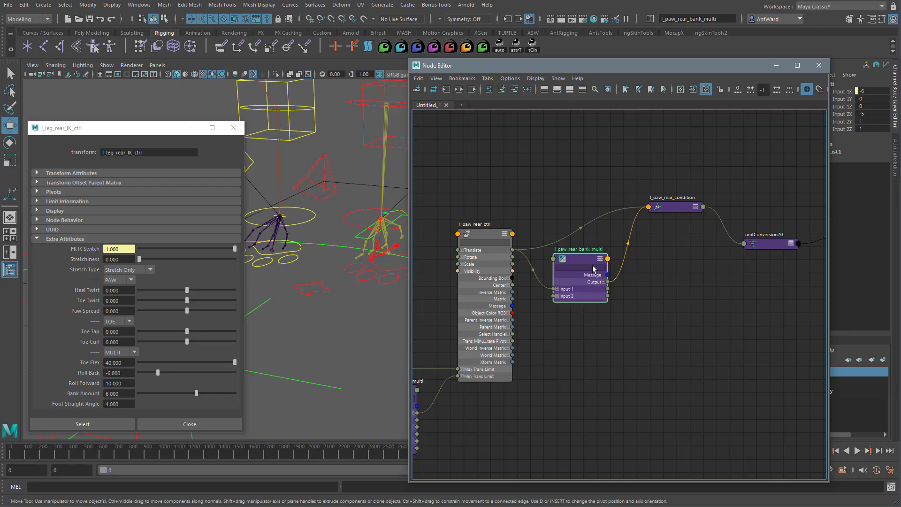
click(558, 289)
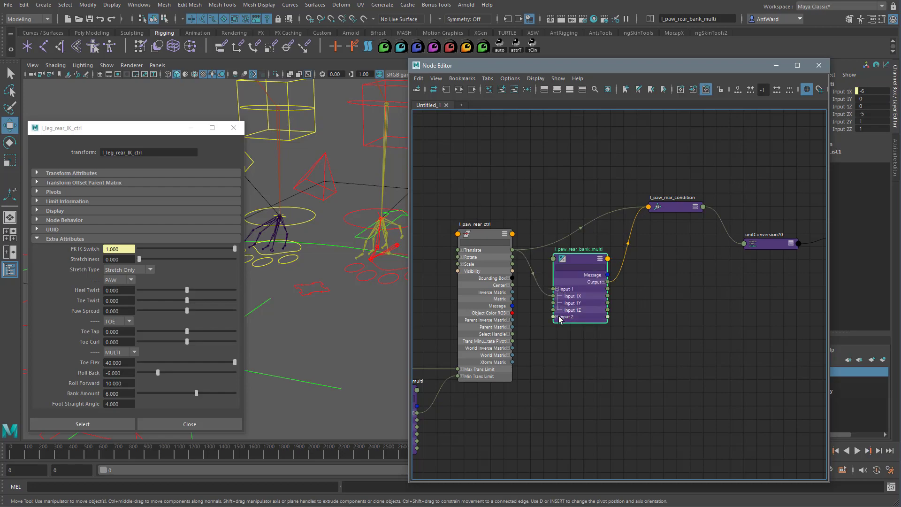
click(557, 317)
click(603, 282)
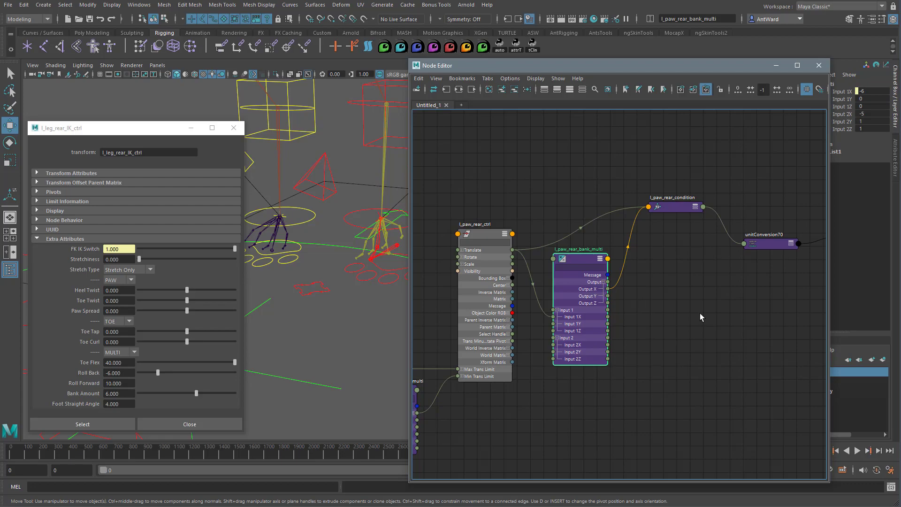
scroll(700, 314, down, 1)
Try other Input 2X values on l_paw_rear_bank_multi and undo the change.
drag(724, 73, 719, 85)
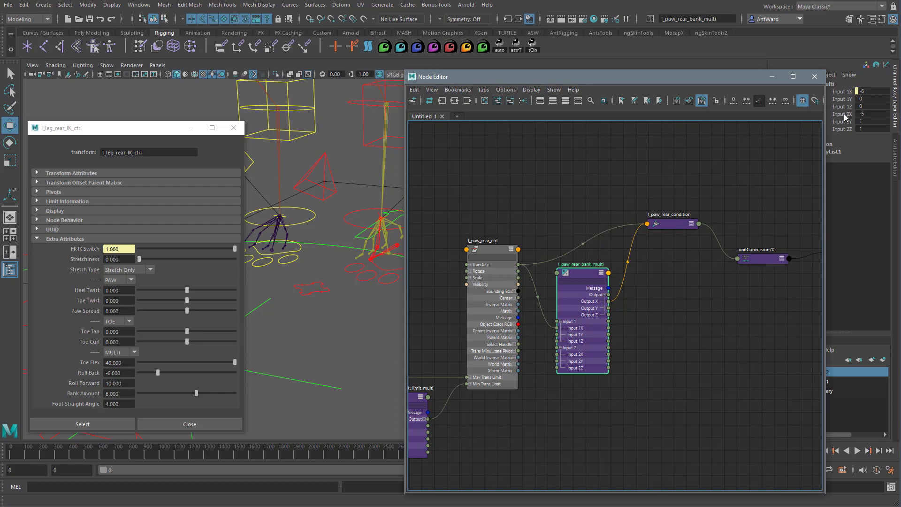
click(843, 114)
mouse_move(342, 356)
middle_down()
mouse_move(330, 353)
mouse_move(350, 353)
middle_up()
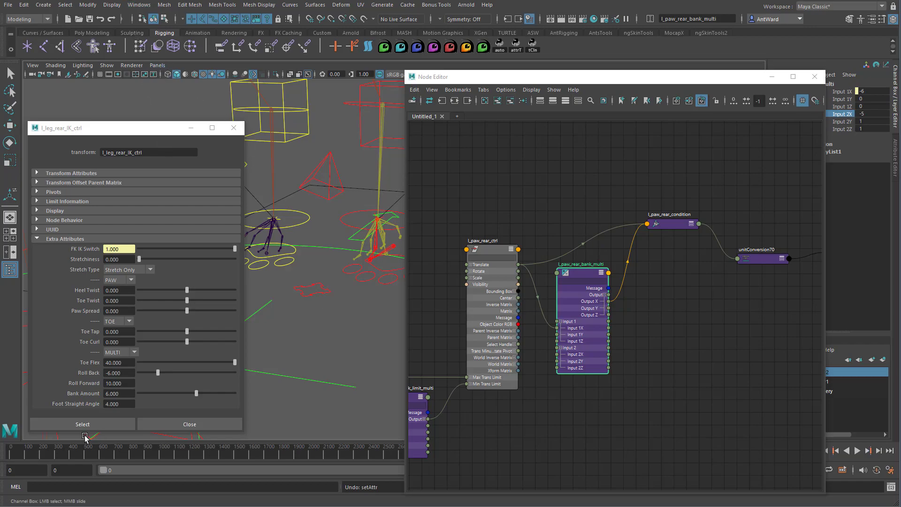
Connect Output X of l_paw_rear_bank_limit_multi to Input 2X of l_paw_rear_bank_multi.
middle_drag(570, 401, 678, 371)
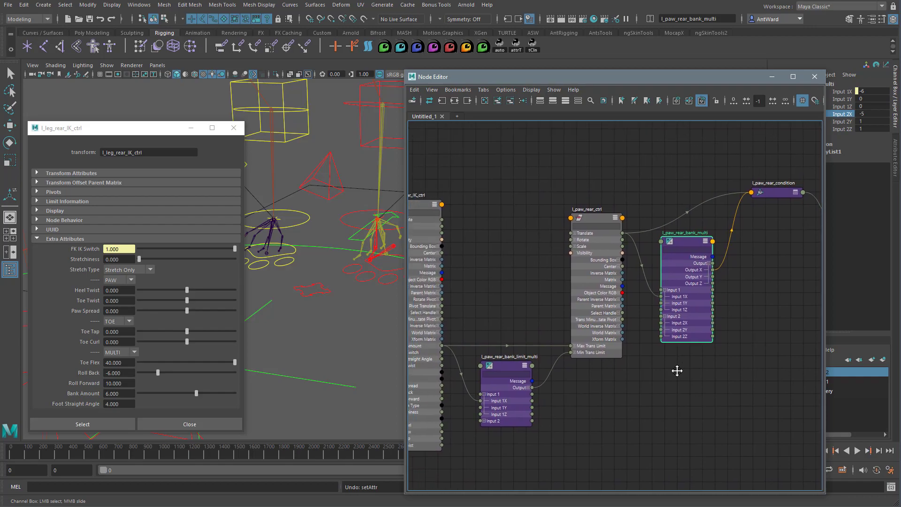
click(532, 389)
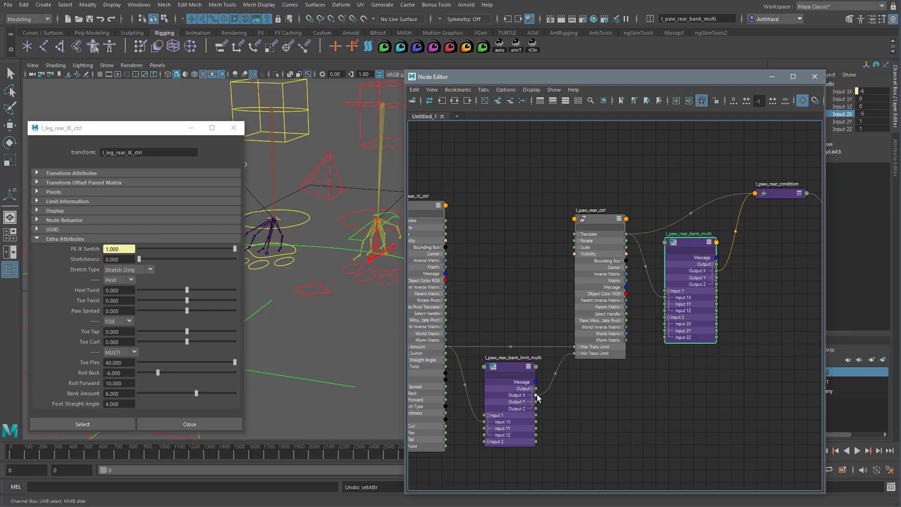
drag(536, 396, 667, 327)
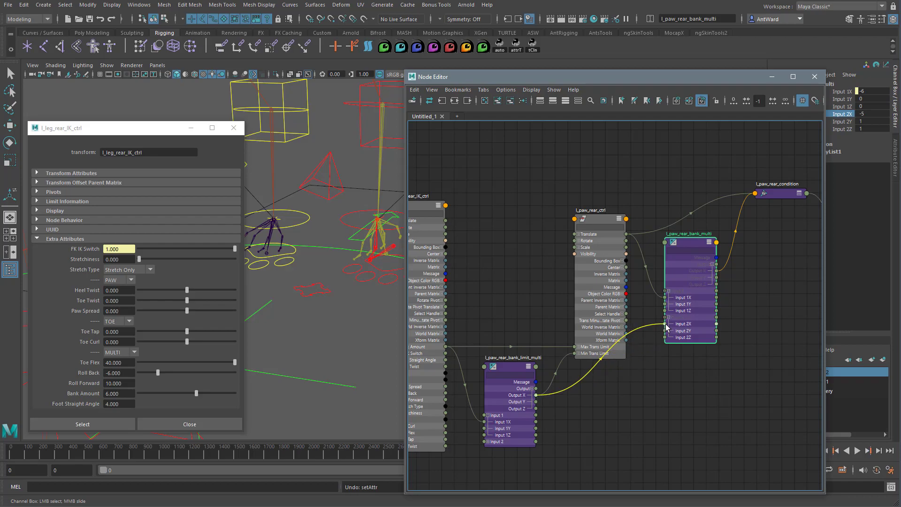
drag(667, 327, 667, 327)
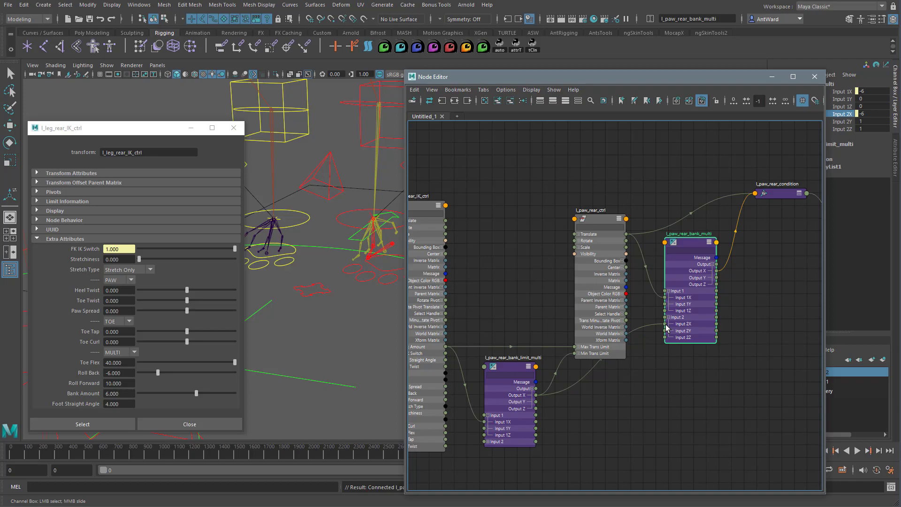
Test the paw's banking by moving l_paw_rear_ctrl sideways with Bank Amount raised to 10.
click(312, 288)
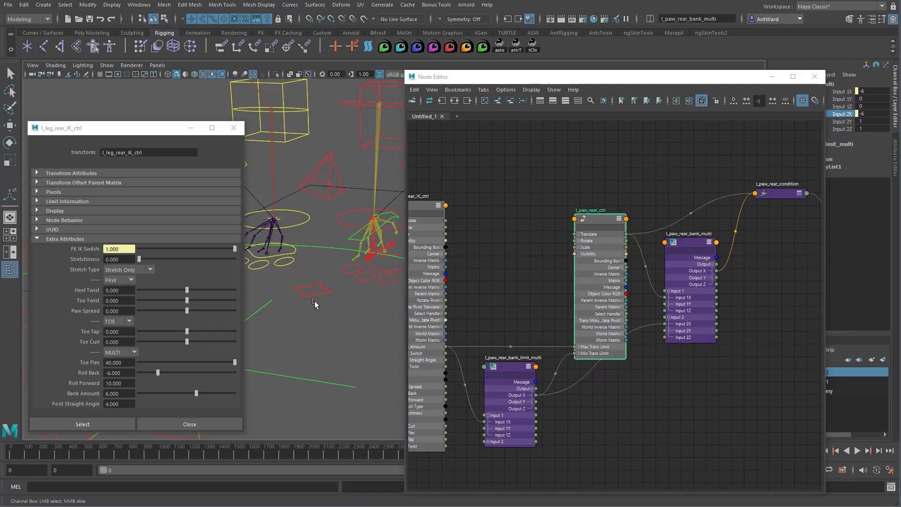
key(w)
drag(332, 294, 259, 365)
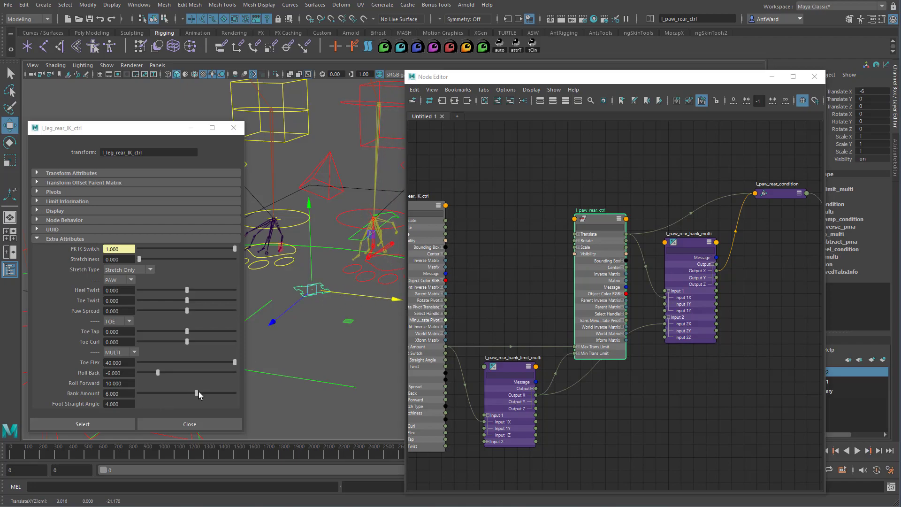
drag(198, 393, 251, 393)
mouse_move(352, 296)
mouse_down()
mouse_move(342, 298)
mouse_move(474, 314)
mouse_move(329, 300)
mouse_move(376, 304)
mouse_move(338, 302)
mouse_move(366, 306)
mouse_move(346, 303)
mouse_up()
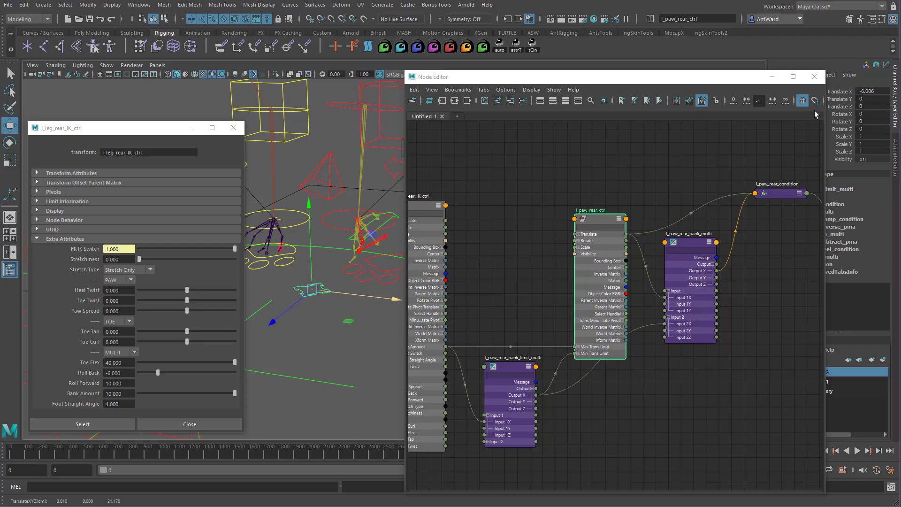
Close the Node Editor, move the paw control along X, and set Bank Amount to 6.
click(814, 77)
alt+middle_drag(388, 312, 458, 315)
drag(458, 317, 306, 396)
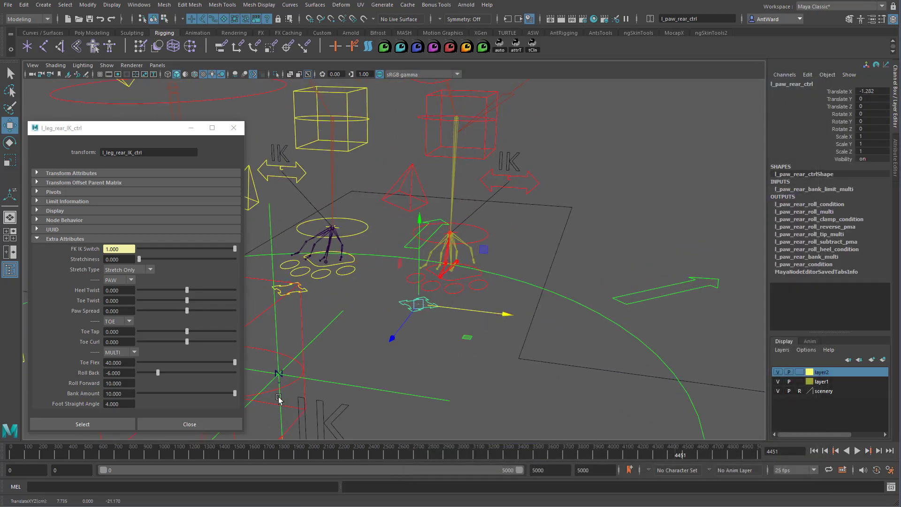
click(118, 394)
text(6)
key(Return)
Test combined roll and bank by moving l_paw_rear_ctrl along both X and Z.
alt+drag(474, 312, 457, 332)
alt+right_drag(458, 332, 472, 336)
alt+drag(431, 332, 384, 353)
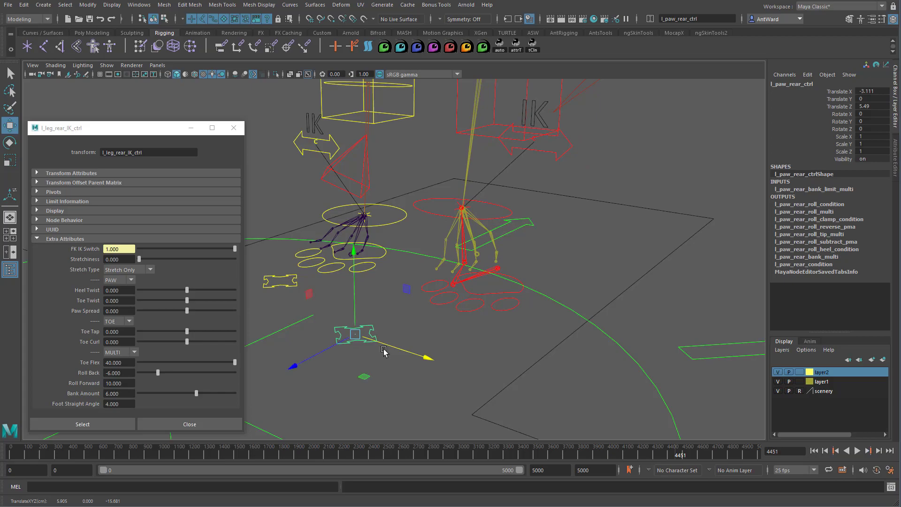
Test Heel Twist and Toe Twist on the left rear leg IK control, undoing each change.
click(514, 278)
click(835, 158)
middle_drag(524, 241, 507, 253)
key(ctrl+z)
click(822, 167)
middle_drag(629, 226, 579, 245)
key(ctrl+z)
click(834, 174)
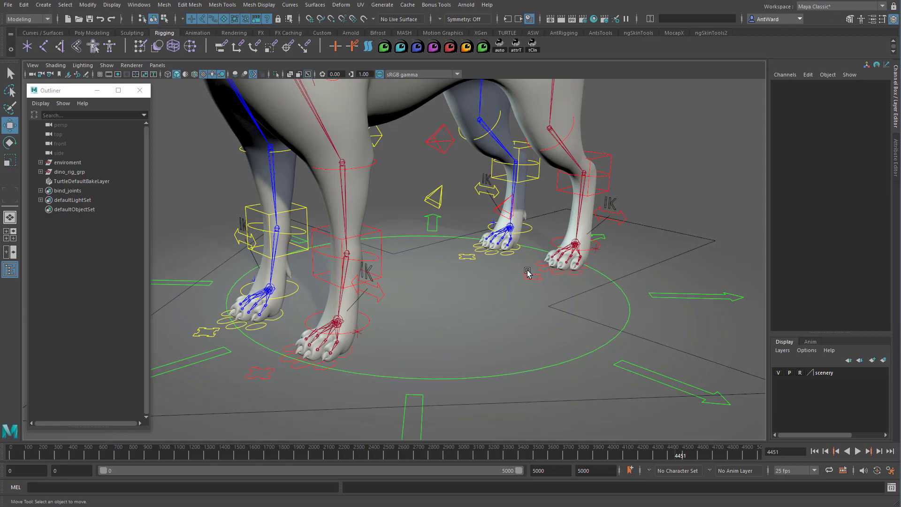
Test roll and bank on both rear paws by moving their paw controls together, and undo the moves.
alt+middle_drag(528, 271, 382, 312)
alt+right_drag(382, 312, 402, 322)
drag(321, 294, 397, 341)
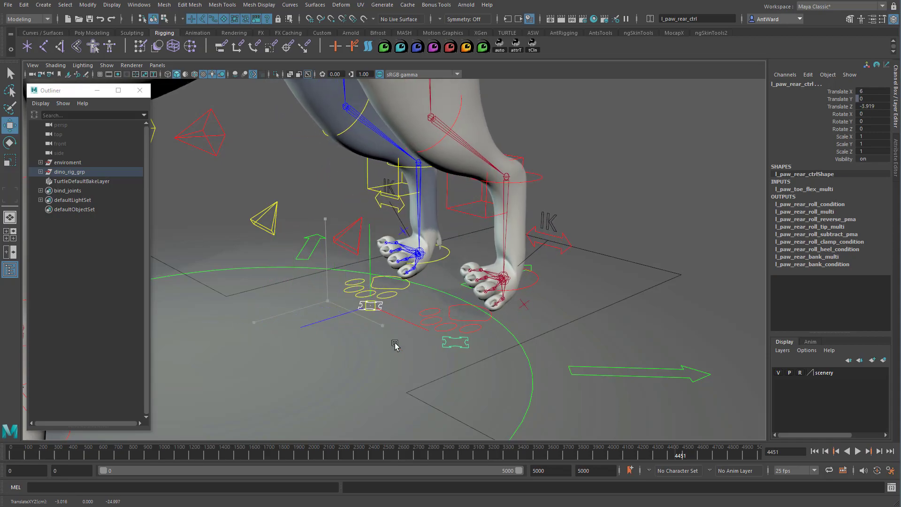
key(ctrl+z)
key(ctrl+z)
key(ctrl+z)
key(ctrl+z)
key(ctrl+z)
key(ctrl+z)
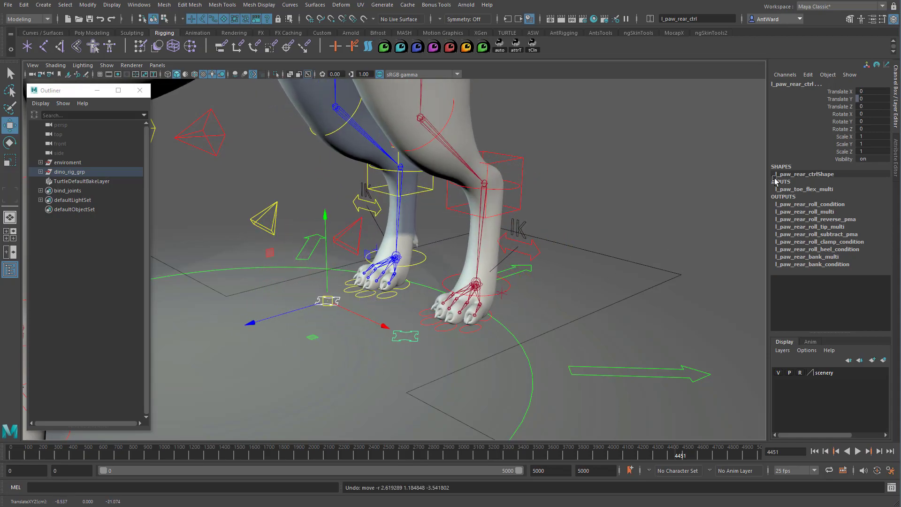
Test Heel Twist, Toe Twist, Paw Spread, Toe Tap and Toe Curl on both rear leg IK controls, undoing the changes.
click(475, 327)
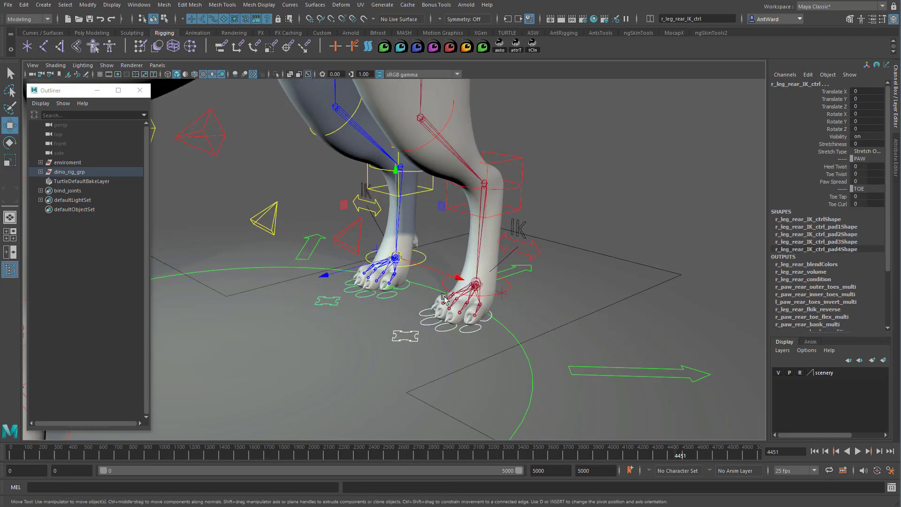
click(841, 167)
mouse_move(649, 227)
middle_down()
mouse_move(499, 225)
mouse_move(644, 225)
middle_up()
click(839, 174)
middle_drag(560, 230, 622, 244)
click(836, 181)
key(ctrl+z)
click(834, 198)
key(ctrl+z)
click(833, 204)
key(ctrl+z)
Select all four paw controls and test the paw roll by moving them together along Z.
alt+drag(461, 333, 497, 311)
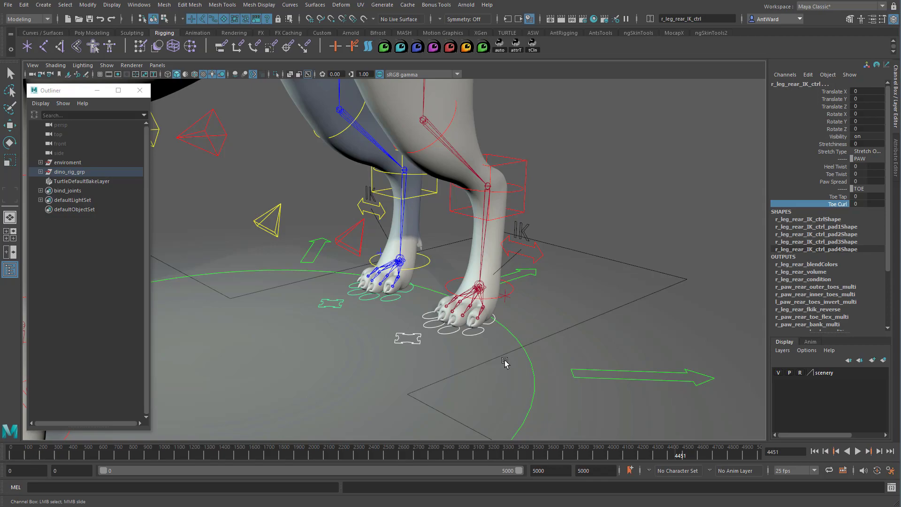
alt+right_drag(472, 357, 395, 343)
alt+middle_drag(395, 343, 544, 320)
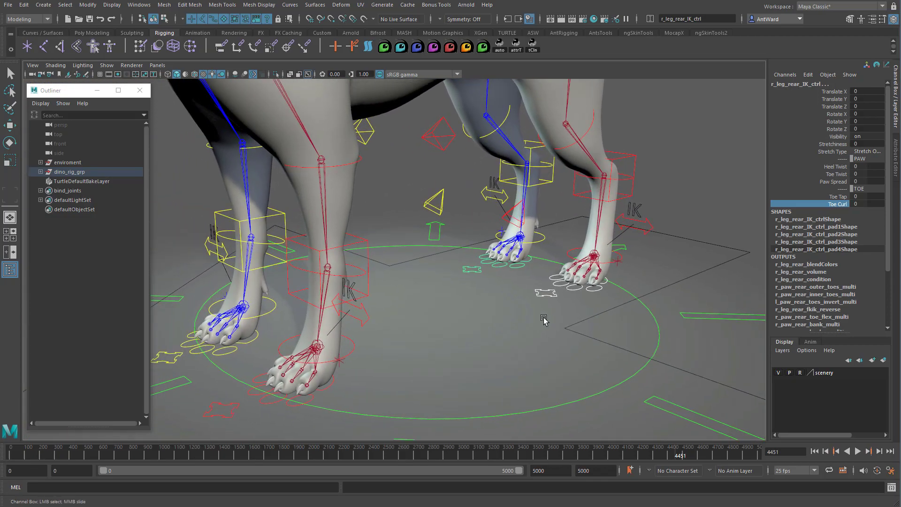
alt+right_drag(544, 319, 458, 266)
click(458, 267)
key(w)
shift+click(275, 373)
shift+click(200, 345)
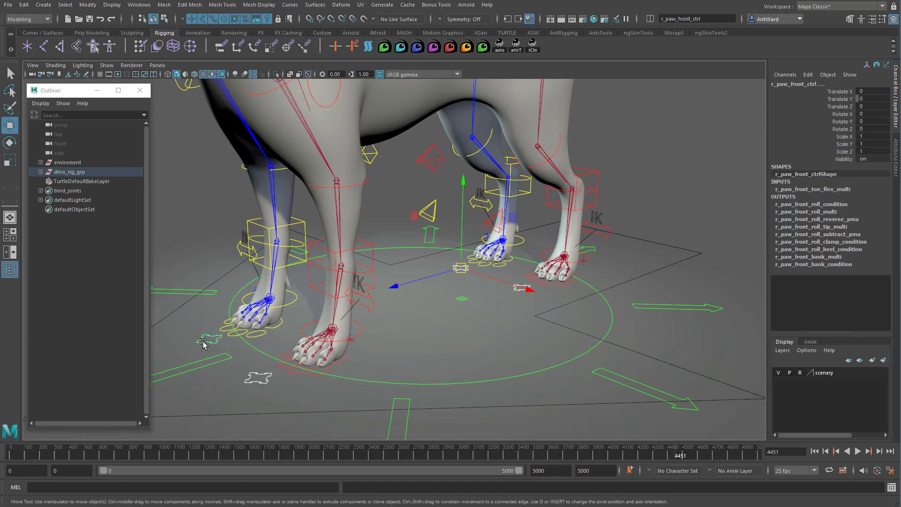
drag(407, 281, 382, 295)
alt+middle_drag(467, 280, 503, 299)
alt+drag(471, 320, 470, 312)
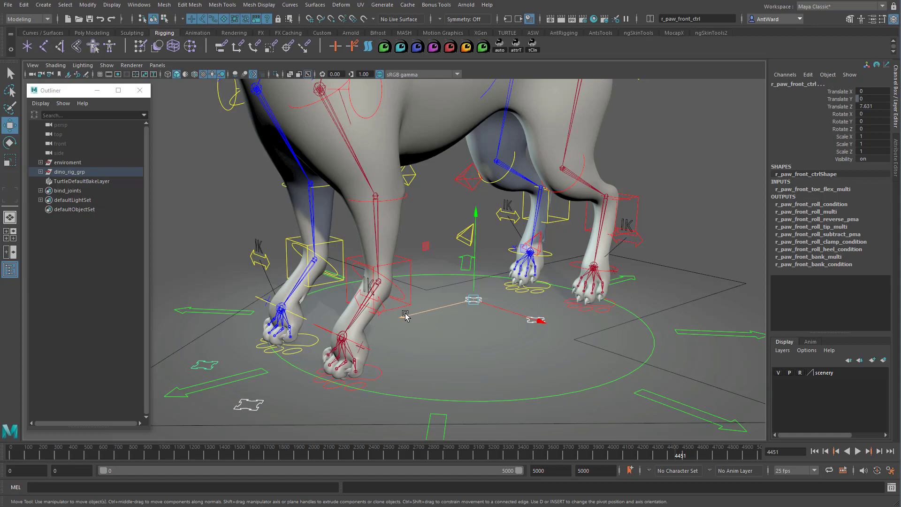
Finish testing the roll on all four paw controls and reset their Translate Z to 0.
mouse_move(405, 315)
mouse_down()
mouse_move(440, 306)
mouse_move(399, 312)
mouse_move(439, 305)
mouse_move(415, 313)
mouse_up()
click(873, 106)
text(0)
key(Return)
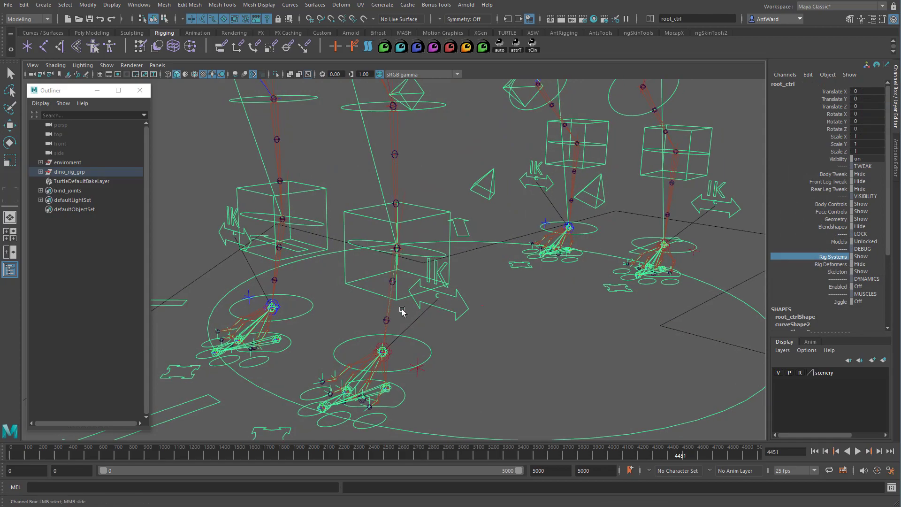
Select the left front knee IK handle, reveal it in the Outliner and widen the Outliner to read the node names.
alt+drag(402, 312, 468, 214)
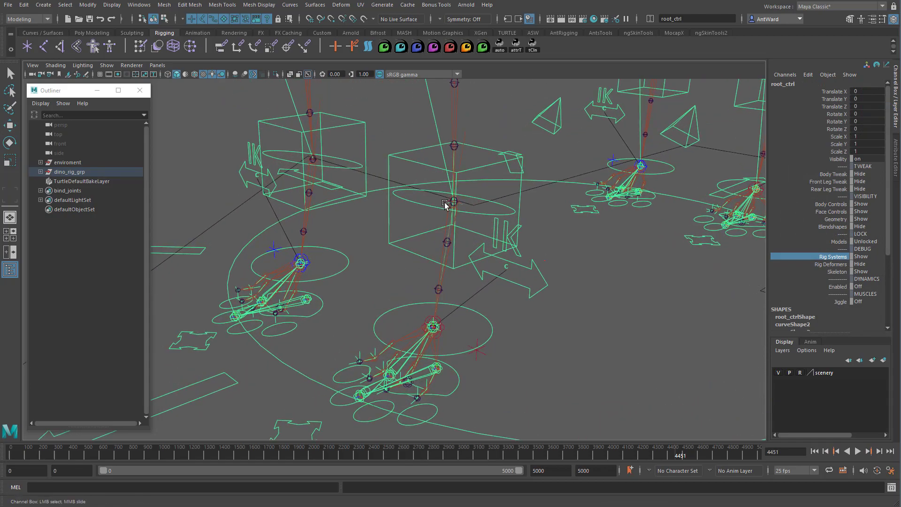
click(446, 204)
key(w)
mouse_move(431, 257)
alt+mouse_down()
mouse_move(426, 263)
mouse_move(408, 255)
mouse_move(415, 251)
alt+mouse_up()
right_click(99, 257)
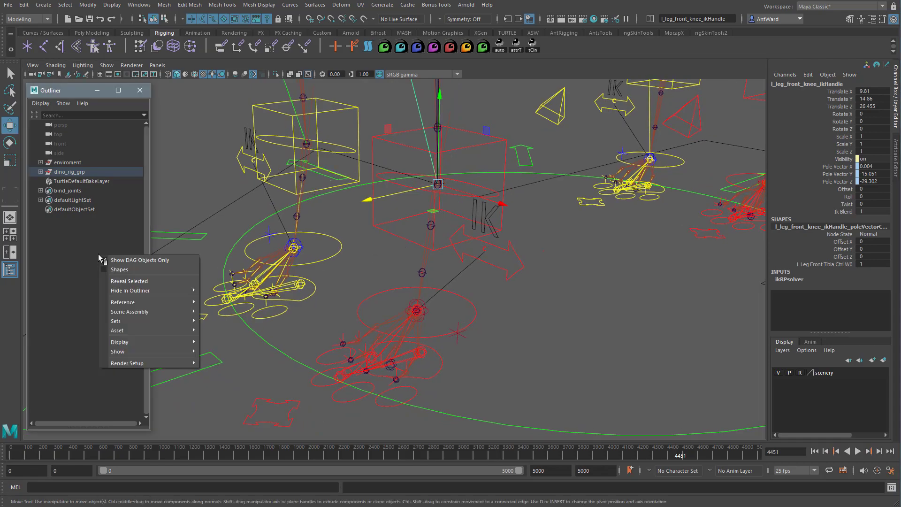
click(116, 281)
drag(153, 308, 207, 308)
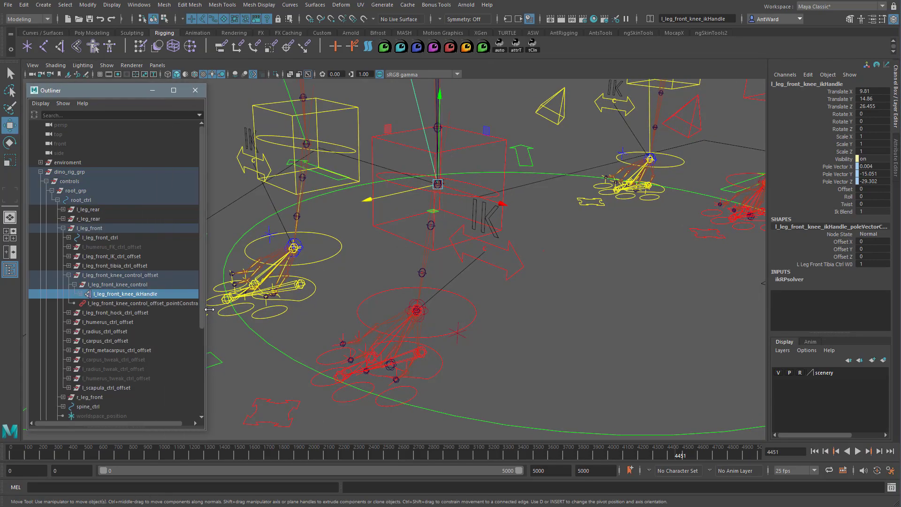
Test-move the left front knee IK handle and undo the moves.
drag(438, 184, 463, 195)
key(ctrl+z)
key(ctrl+z)
key(ctrl+z)
key(ctrl+z)
key(ctrl+z)
key(ctrl+z)
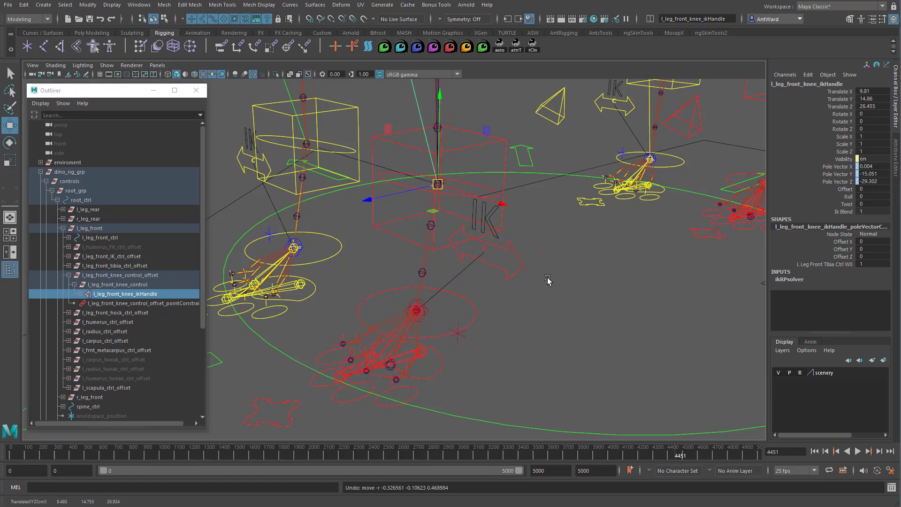
Check what drives l_leg_front_knee_control_offset and delete its point constraint to the leg IK control.
key(alt+b)
alt+drag(454, 246, 449, 249)
alt+right_drag(449, 249, 483, 247)
alt+middle_drag(473, 232, 477, 220)
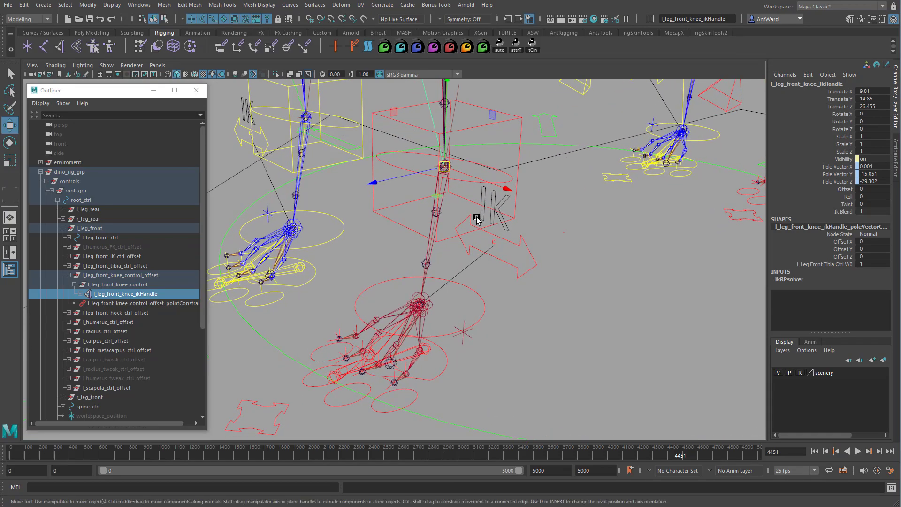
click(135, 304)
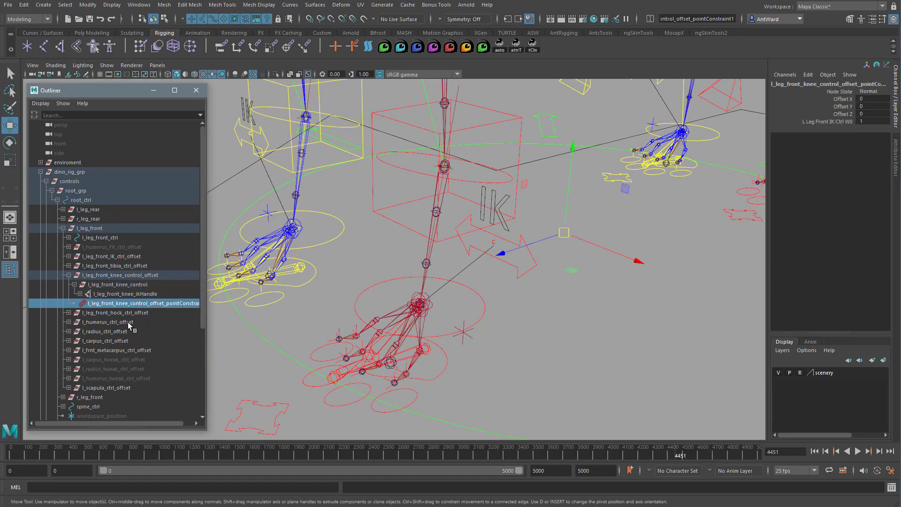
click(134, 276)
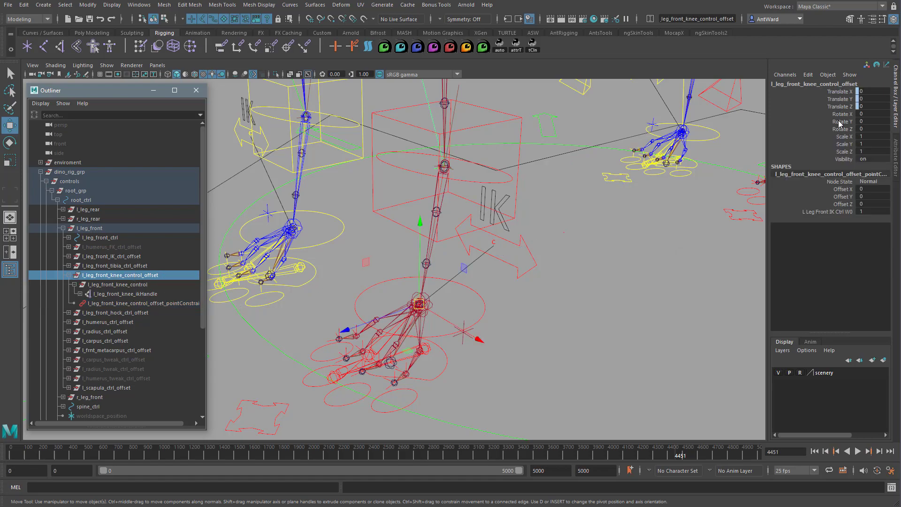
click(119, 304)
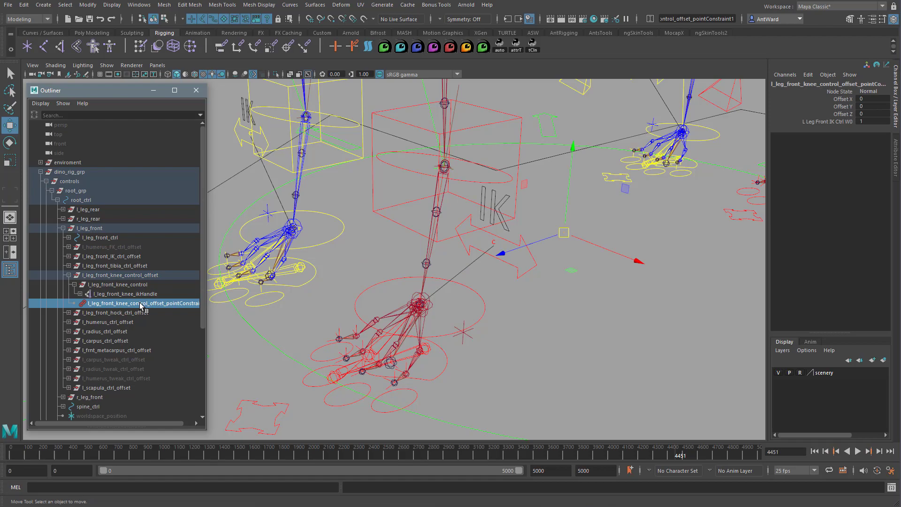
key(Delete)
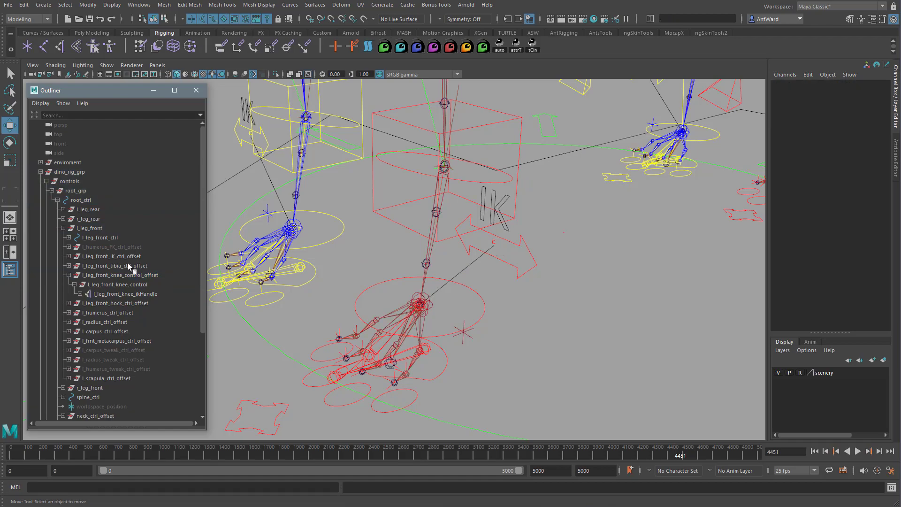
Point-constrain l_leg_front_knee_control_offset to the l_front_metacarpus_rev joint with Maintain offset enabled.
click(384, 347)
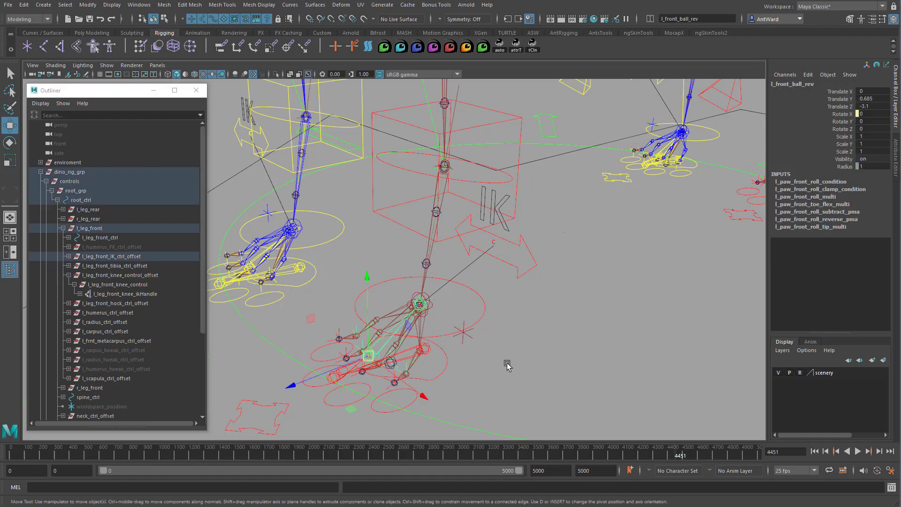
key(Up)
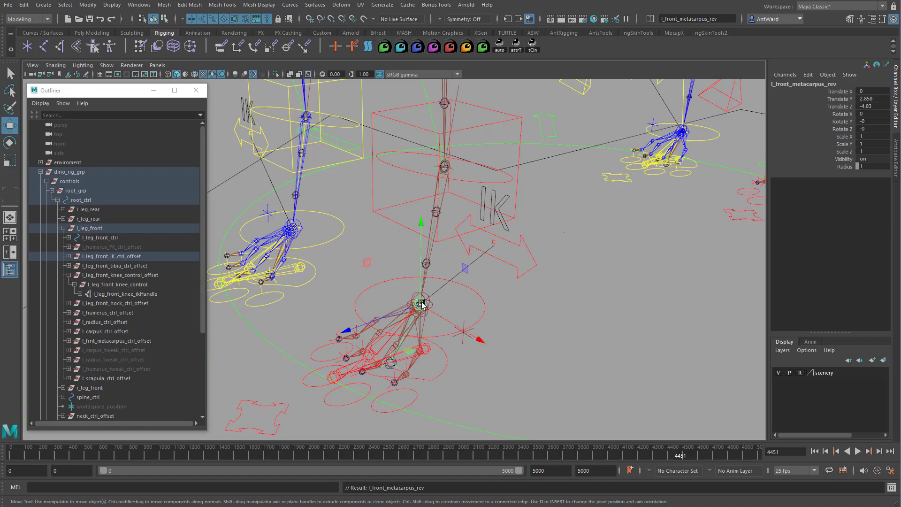
right_click(157, 284)
click(115, 276)
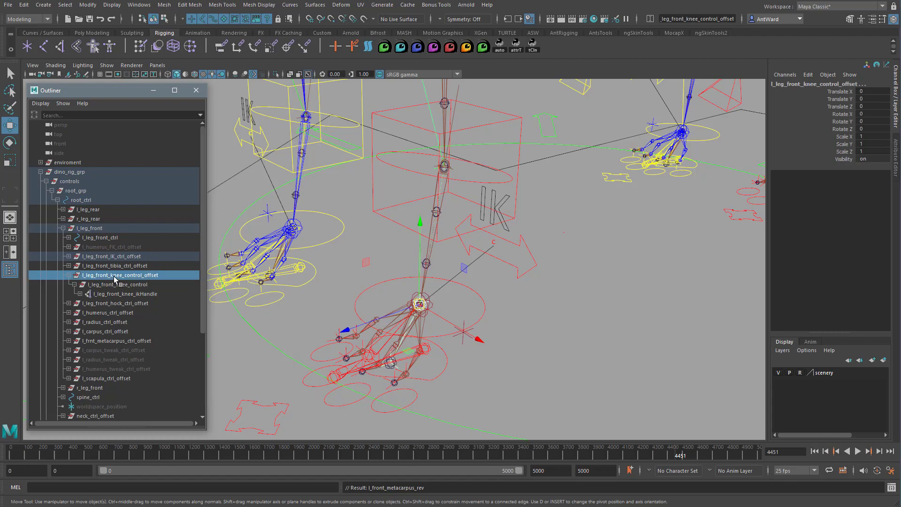
key(space)
click(503, 246)
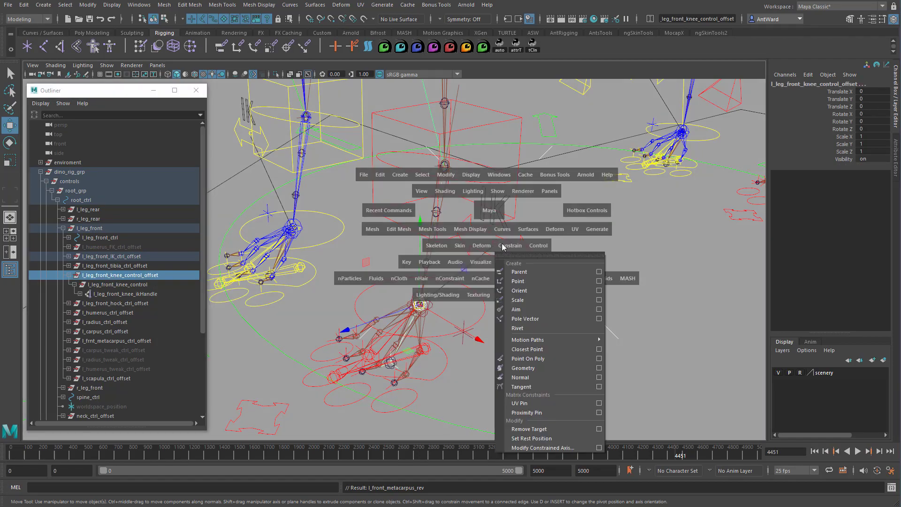
click(599, 281)
click(544, 287)
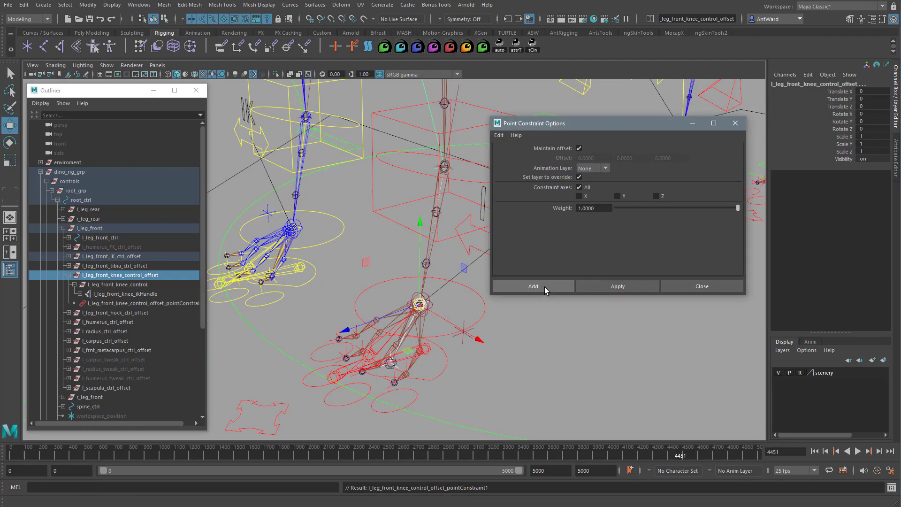
Test the new knee constraint by moving the left front paw control along Z, and undo the move.
alt+drag(506, 306, 506, 301)
alt+right_drag(507, 301, 433, 303)
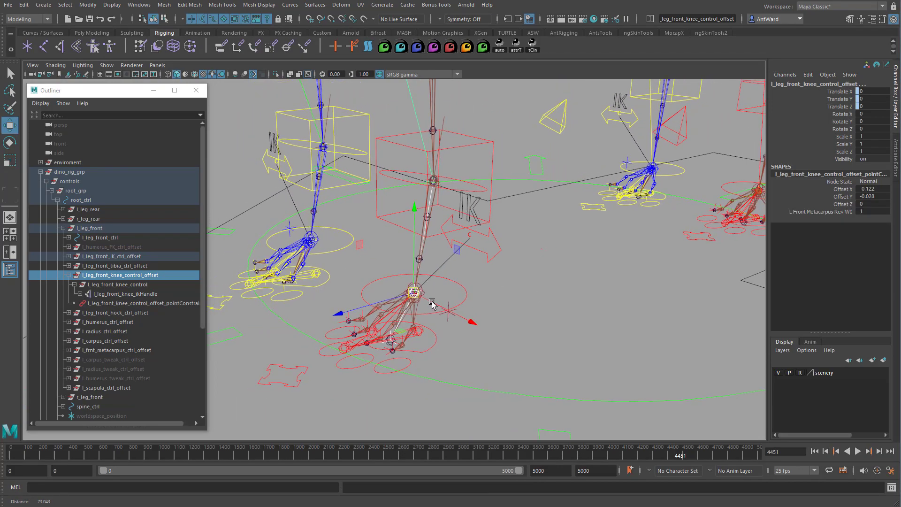
alt+drag(432, 304, 422, 355)
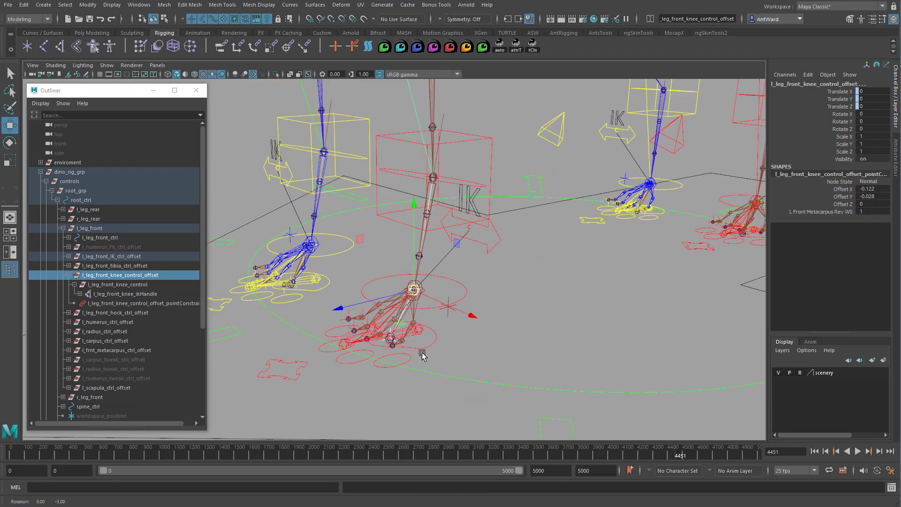
click(302, 364)
drag(258, 374, 231, 368)
key(ctrl+z)
Switch the viewport background back to dark grey and show the model's geometry again.
key(alt+b)
key(alt+b)
key(alt+b)
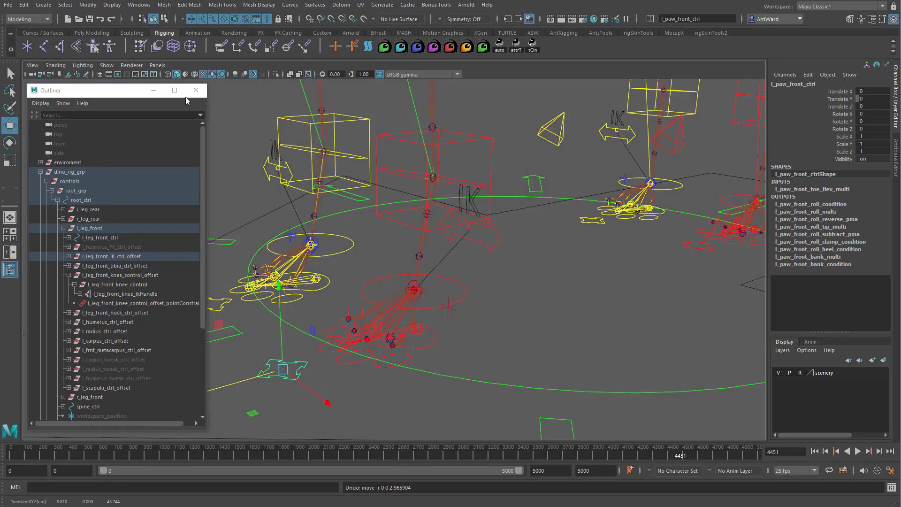
click(107, 65)
click(141, 172)
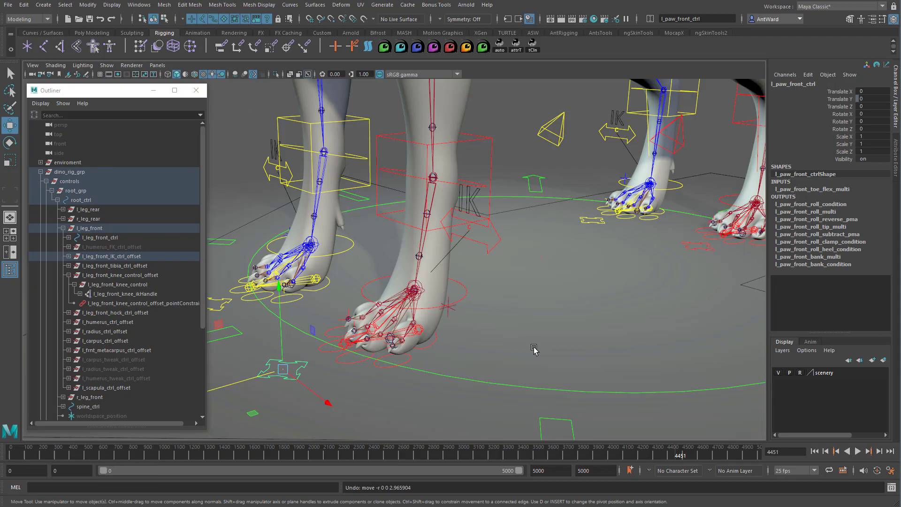
Test the left front paw roll with the mesh shown by moving its paw control along Z, and undo the move.
alt+right_drag(534, 348, 480, 347)
drag(263, 362, 262, 362)
drag(212, 370, 315, 358)
key(ctrl+z)
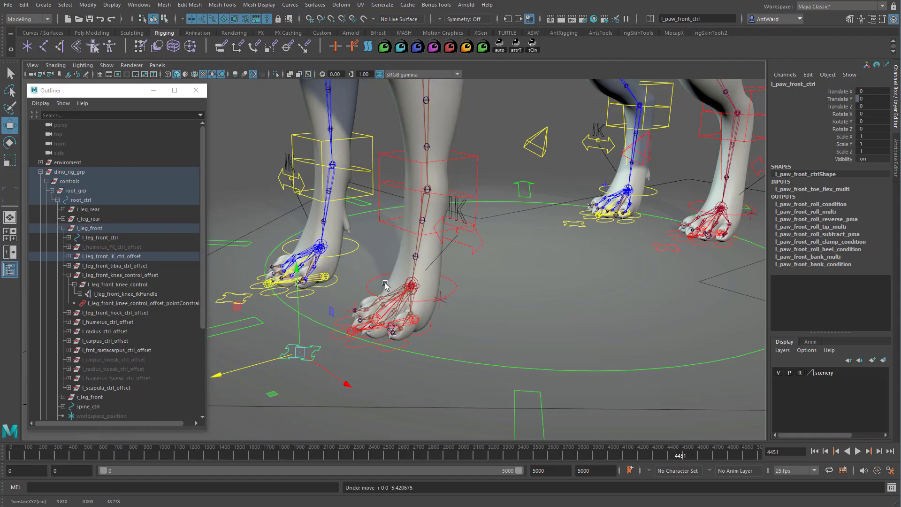
Find the left front hock control's offset group in the Outliner and delete its point constraint to the leg IK control.
click(473, 155)
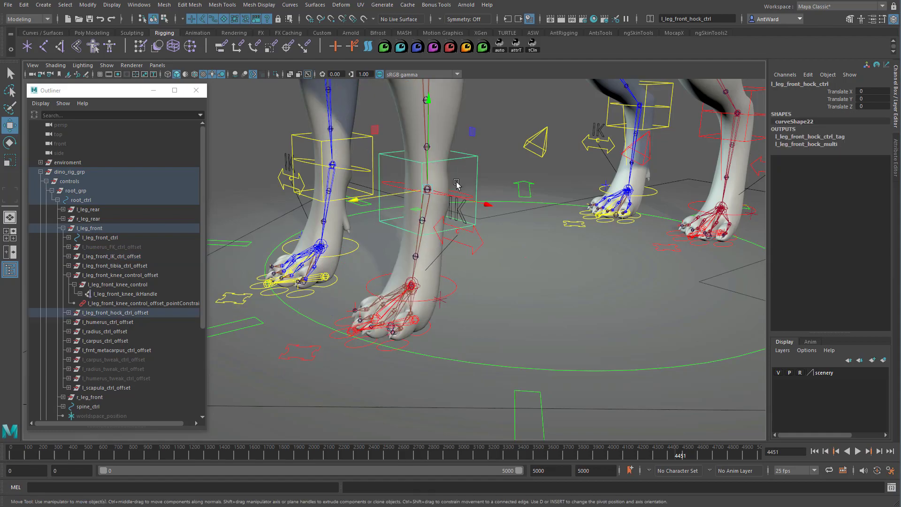
alt+drag(441, 220, 194, 337)
click(69, 313)
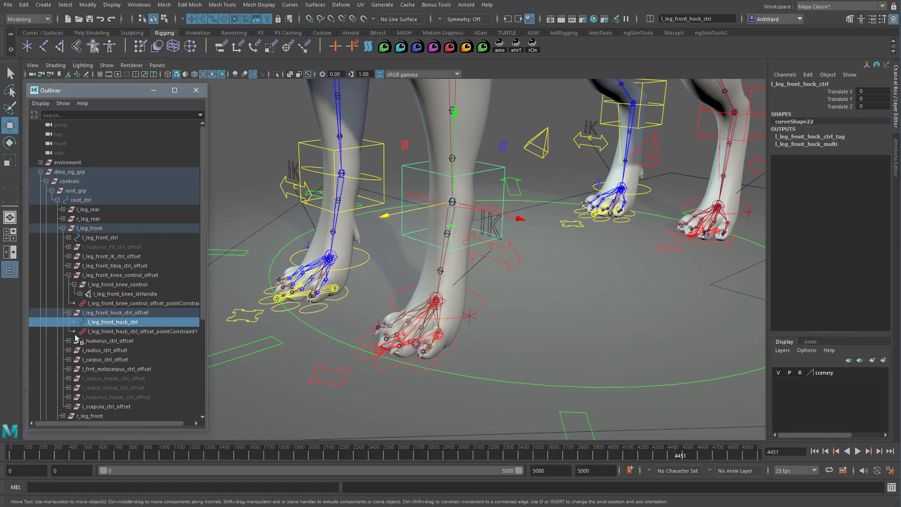
click(111, 313)
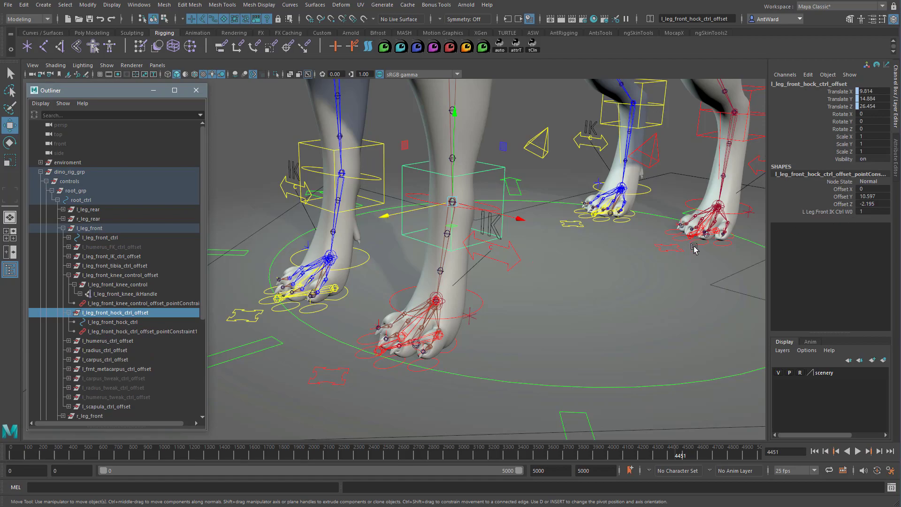
click(153, 331)
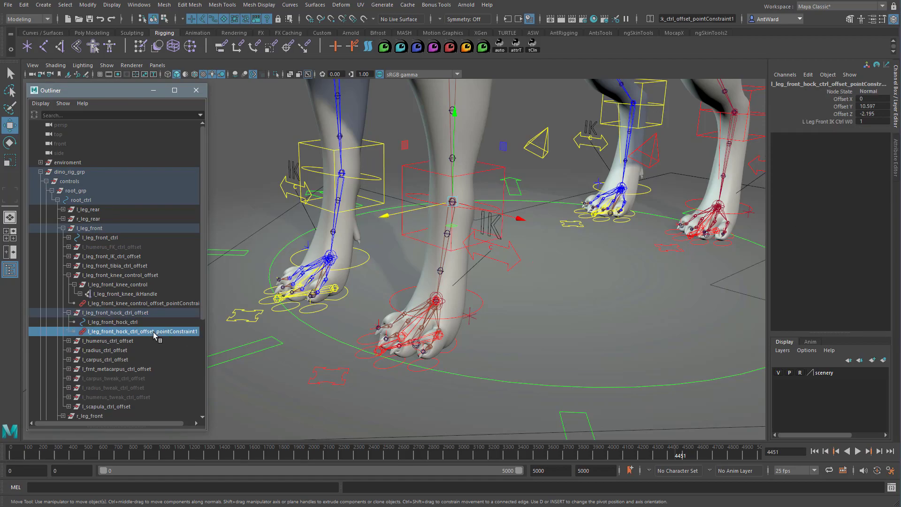
key(Delete)
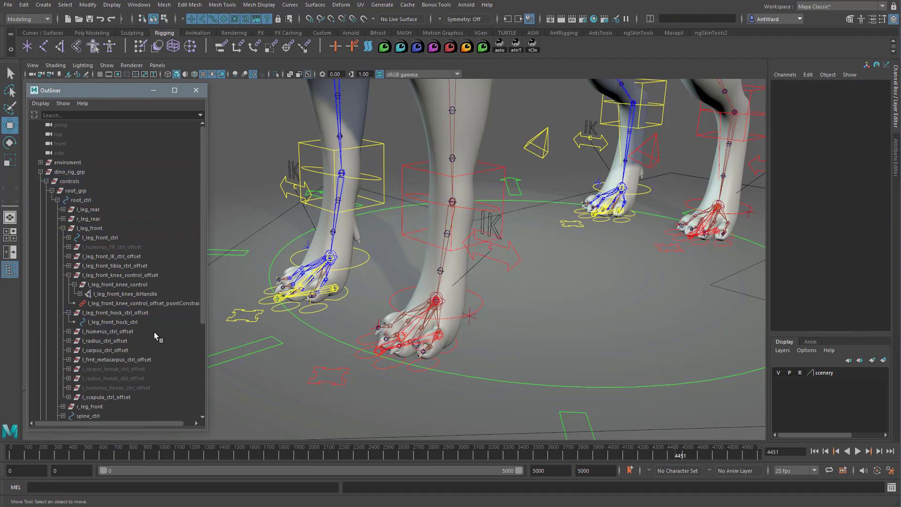
Point-constrain l_leg_front_hock_ctrl_offset to the l_front_metacarpus_rev joint.
click(414, 329)
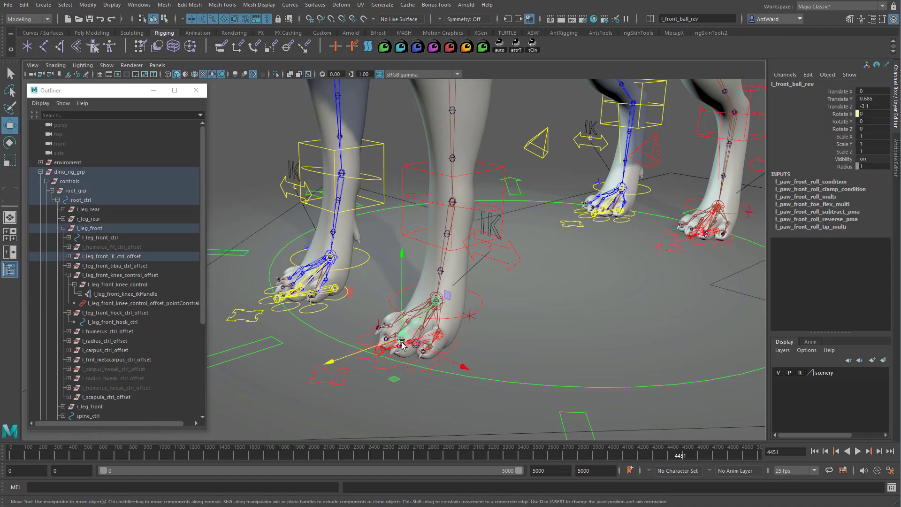
click(107, 315)
key(space)
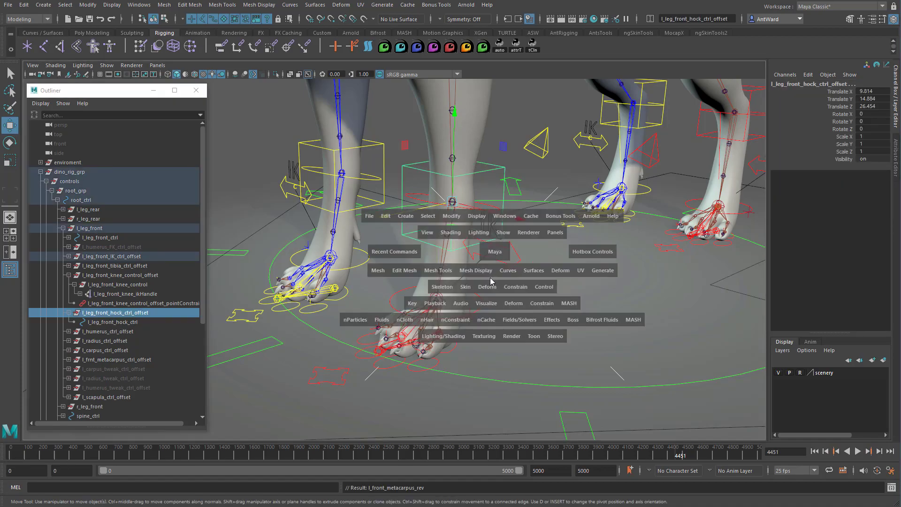
click(520, 288)
click(536, 324)
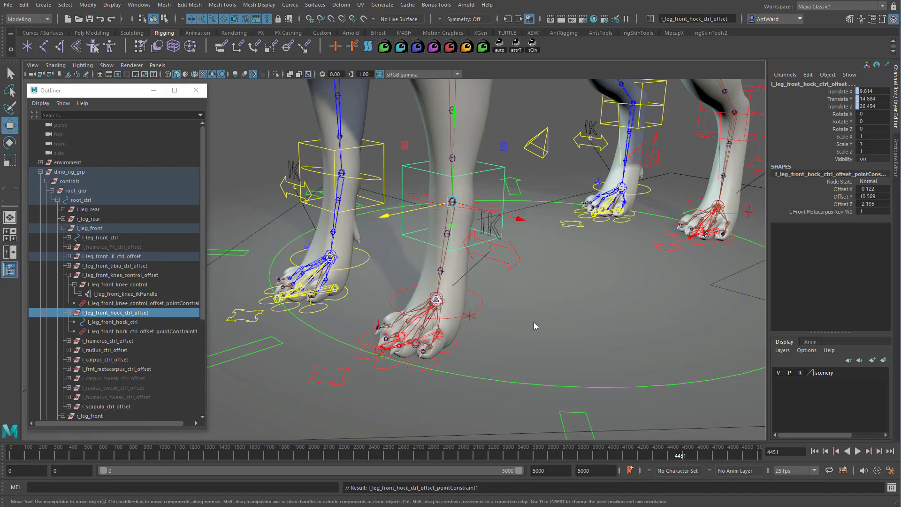
Test how the left front hock control follows the paw roll by moving the paw control along Z, and undo it.
click(339, 375)
alt+right_drag(476, 351, 338, 376)
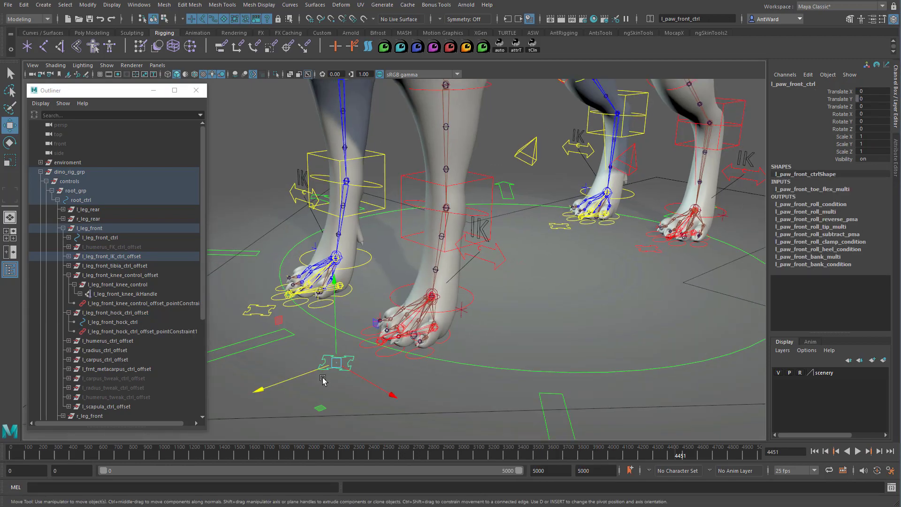
drag(316, 374, 349, 359)
key(ctrl+z)
Test the left rear paw roll by moving its paw control along Z, and undo the move.
alt+drag(648, 189, 624, 186)
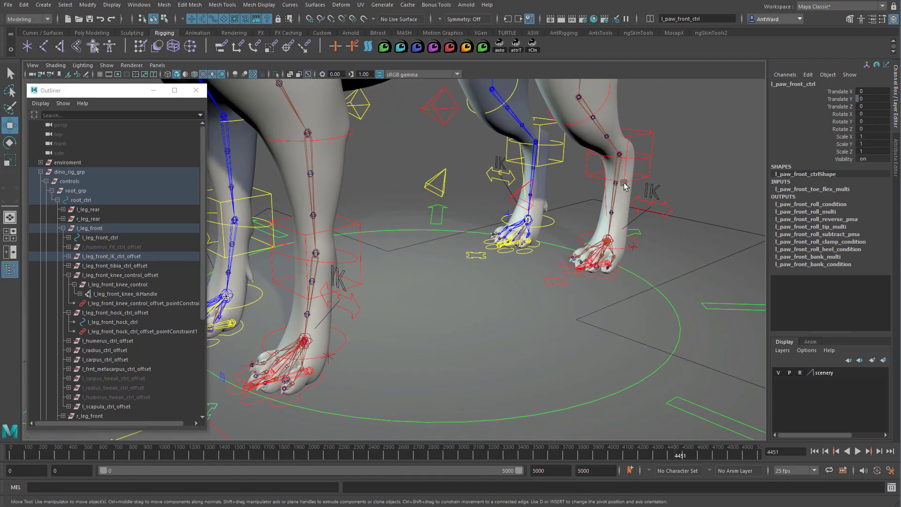
click(563, 280)
drag(543, 290, 510, 301)
key(ctrl+z)
Reveal the left rear hock control in the Outliner and delete the point constraint on its offset group.
alt+drag(627, 199, 539, 201)
click(528, 197)
right_click(129, 331)
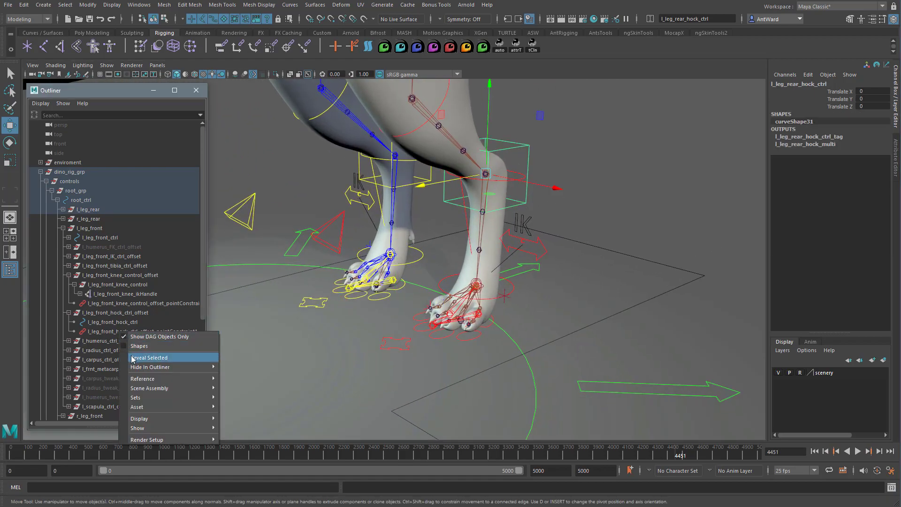
click(169, 358)
click(139, 283)
key(Delete)
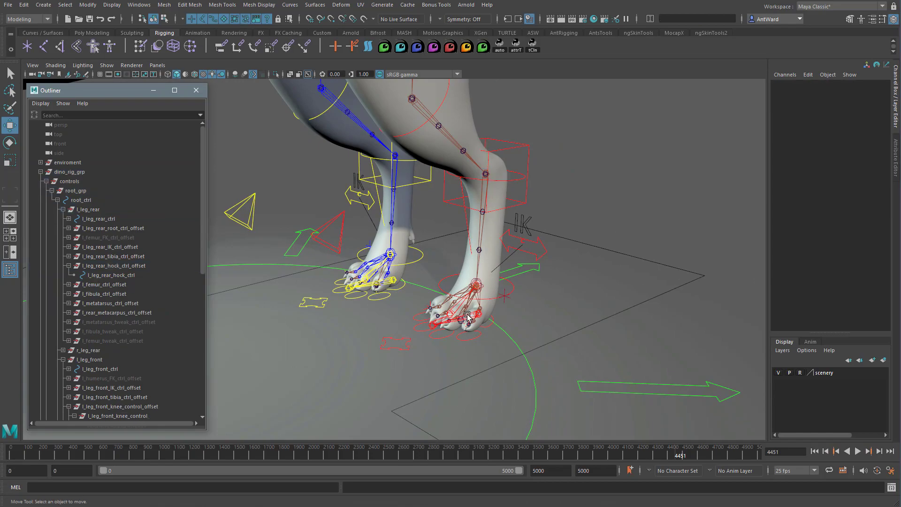
Point-constrain l_leg_rear_hock_ctrl_offset to the l_rear_metacarpus_rev joint.
click(451, 336)
ctrl+click(110, 267)
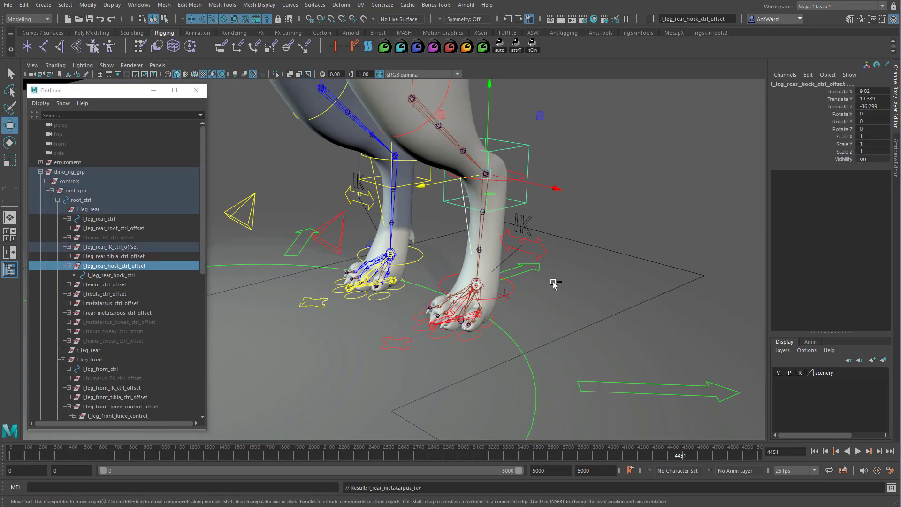
key(space)
click(575, 316)
click(579, 353)
Test the rear hock constraint by moving the left rear paw control for roll and bank, undoing each move.
alt+right_drag(581, 354, 529, 339)
click(400, 324)
drag(368, 335, 351, 340)
key(ctrl+z)
drag(434, 342, 402, 334)
key(ctrl+z)
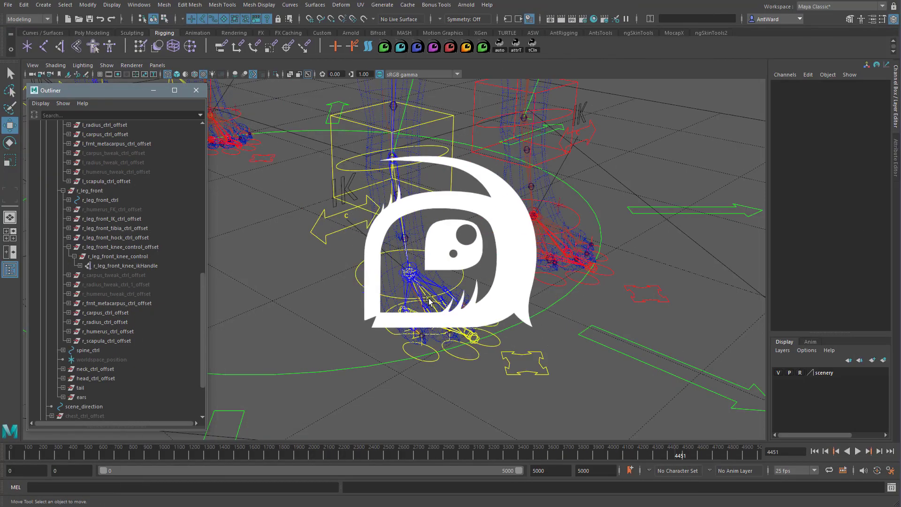
Point-constrain r_leg_front_knee_control_offset to the r_front_metacarpus_rev joint.
click(428, 299)
key(Down)
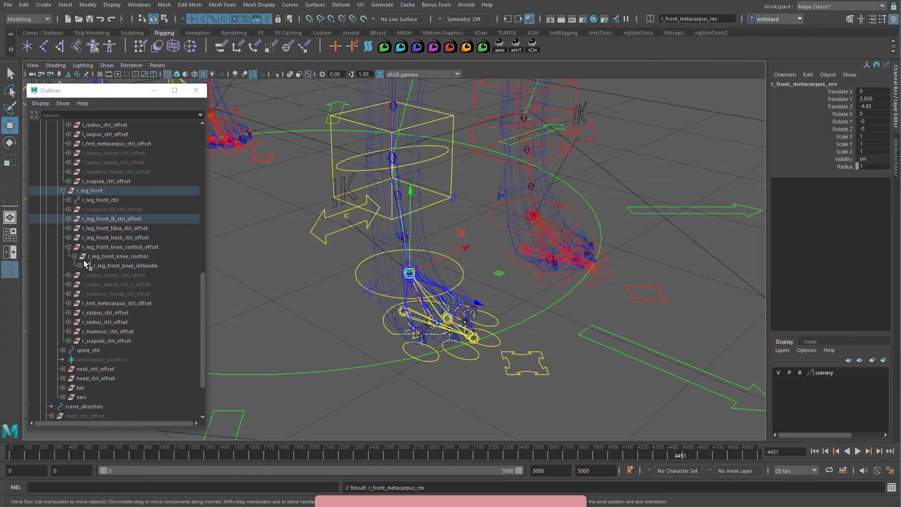
click(113, 247)
key(space)
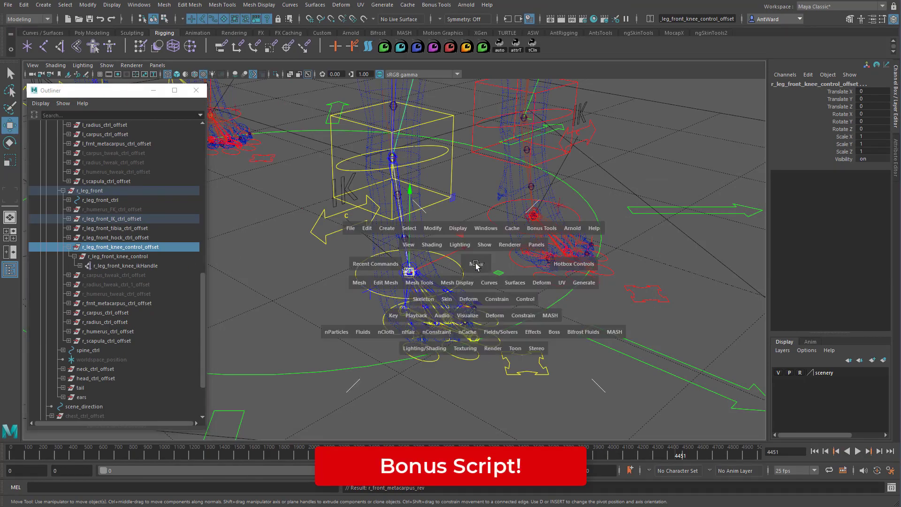
click(498, 300)
click(514, 334)
Display the model smooth-shaded and test the right front paw roll by moving its paw control along Z.
click(56, 68)
click(70, 91)
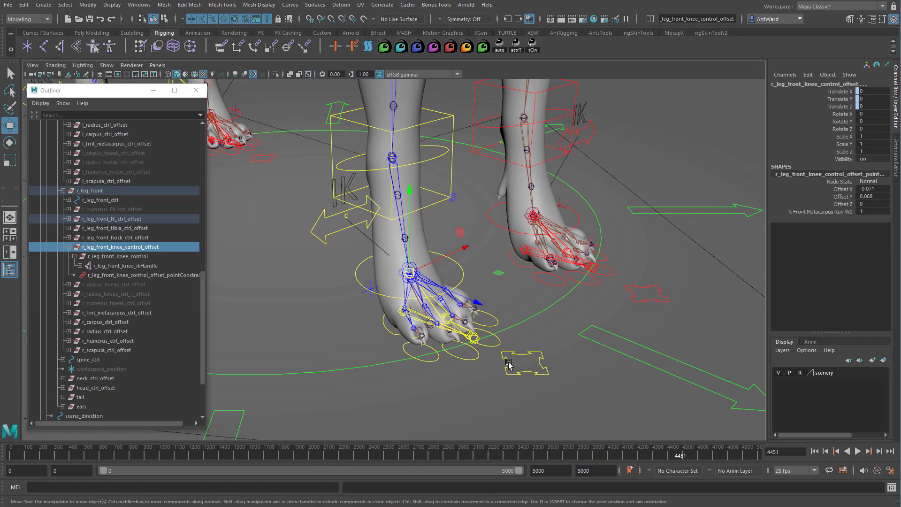
click(509, 363)
scroll(543, 371, down, 3)
alt+drag(543, 370, 529, 353)
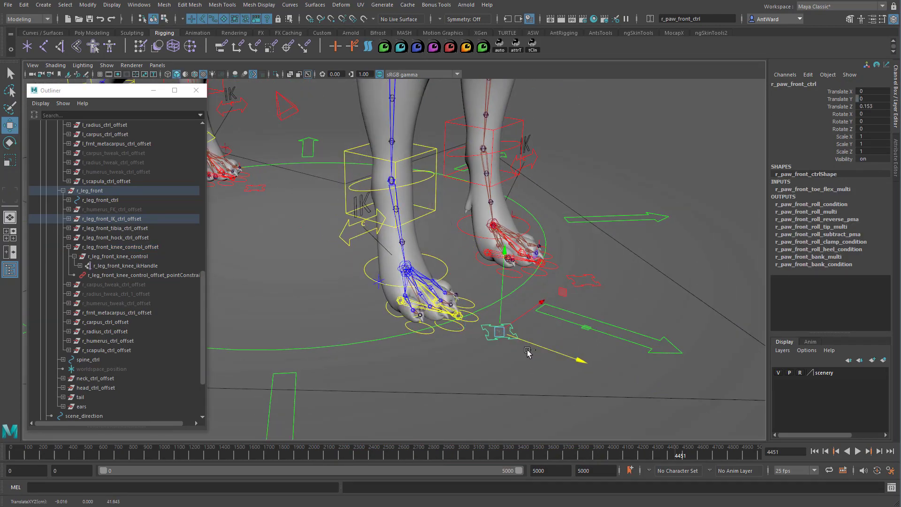
Reveal the right front hock control in the Outliner and delete the point constraint on its offset group.
click(357, 159)
right_click(125, 260)
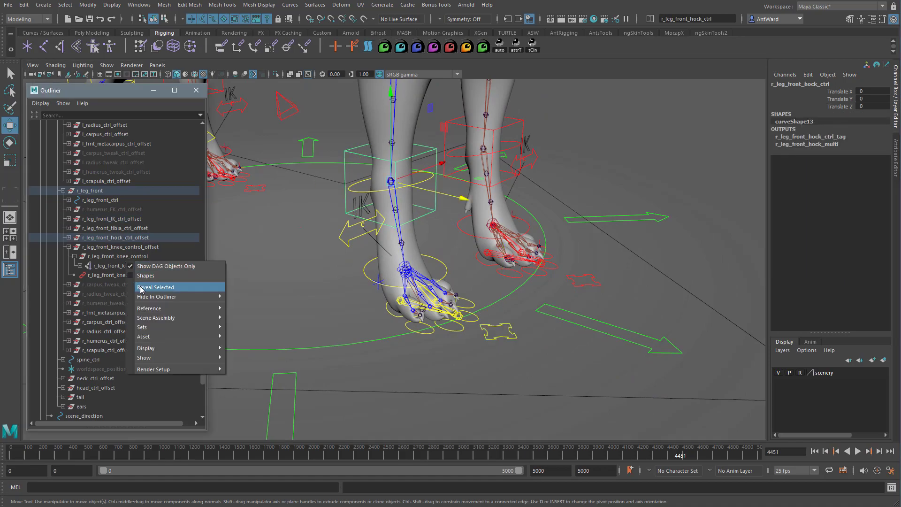
click(140, 287)
click(105, 257)
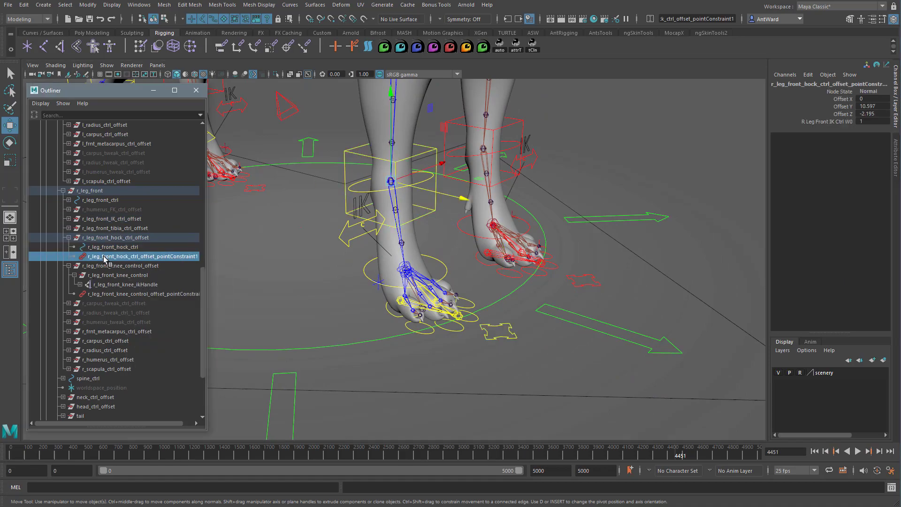
key(Delete)
click(428, 294)
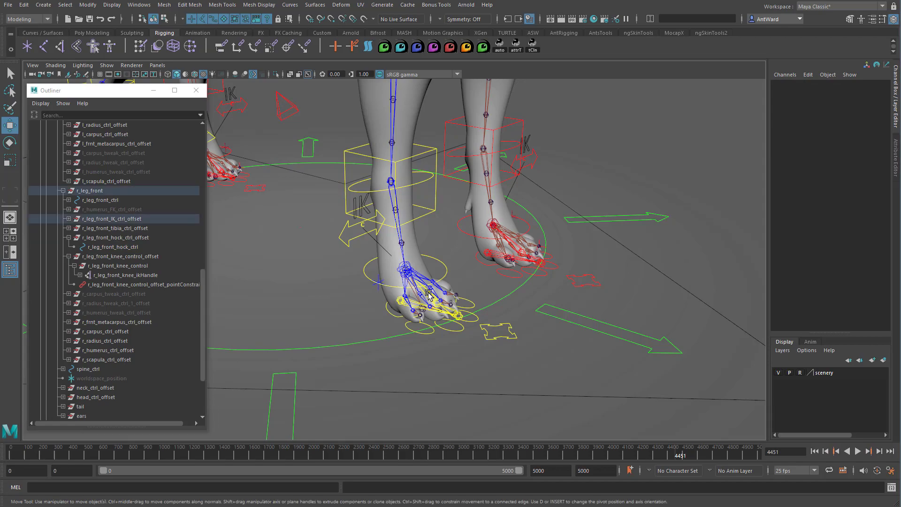
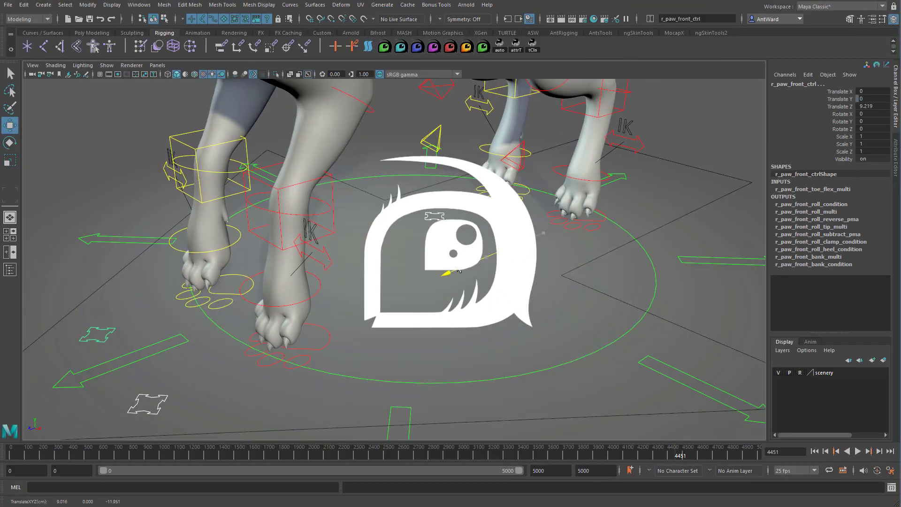
Test roll and bank on all four paws by moving their paw controls together, and undo the moves.
drag(519, 243, 475, 263)
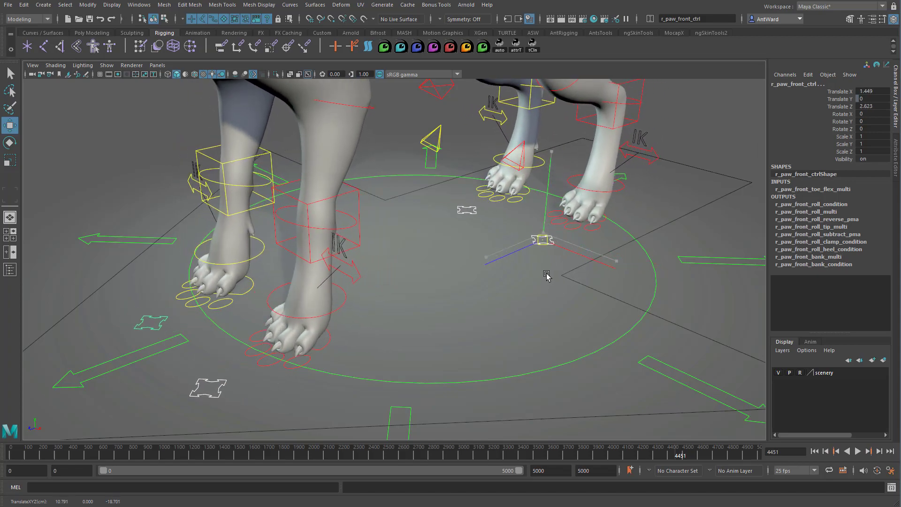
key(ctrl+z)
Select the IK controls of all four legs and test their Heel Twist in both directions, undoing the change.
click(515, 204)
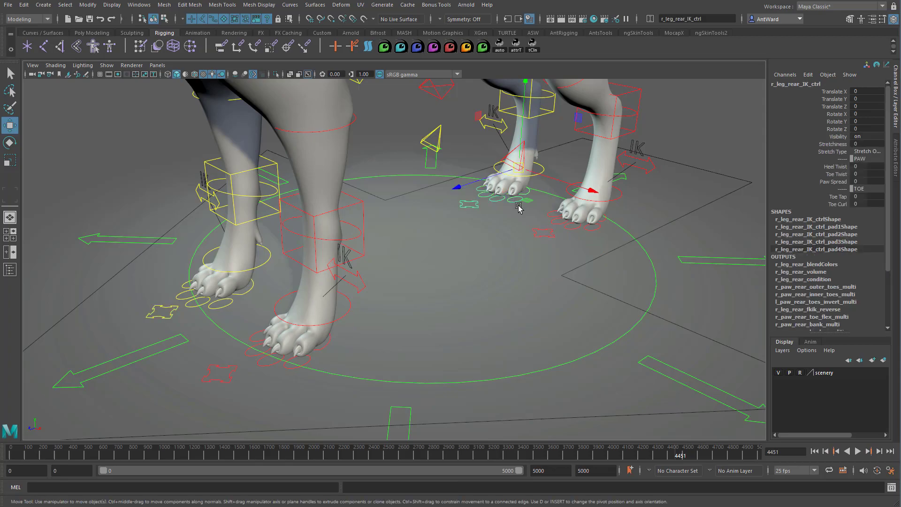
click(571, 230)
click(230, 303)
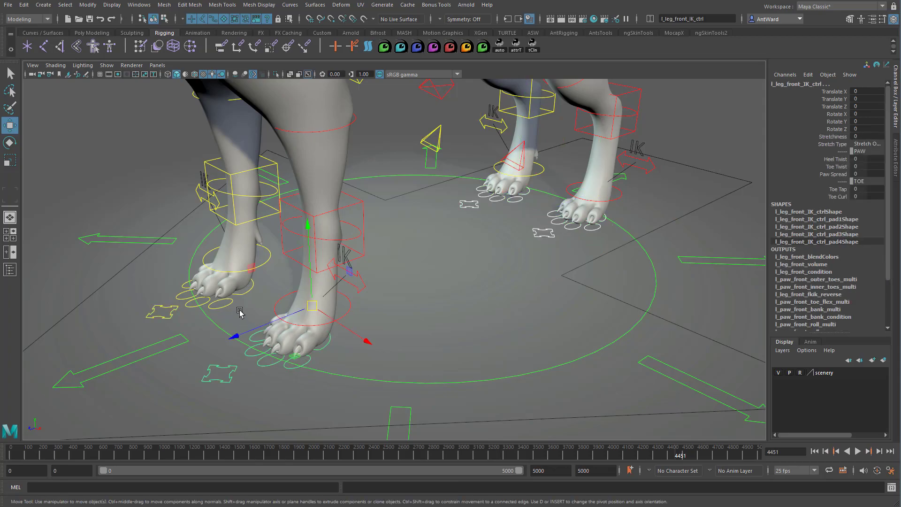
click(838, 170)
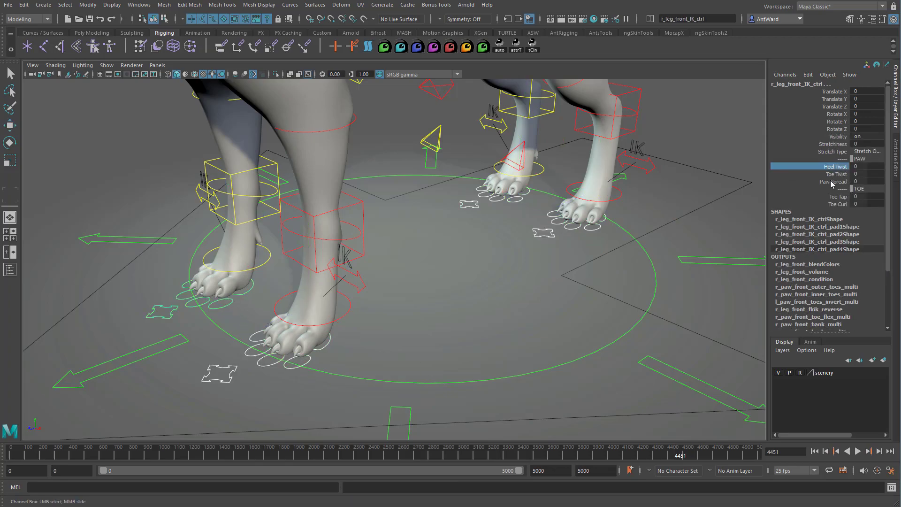
middle_drag(671, 329, 706, 317)
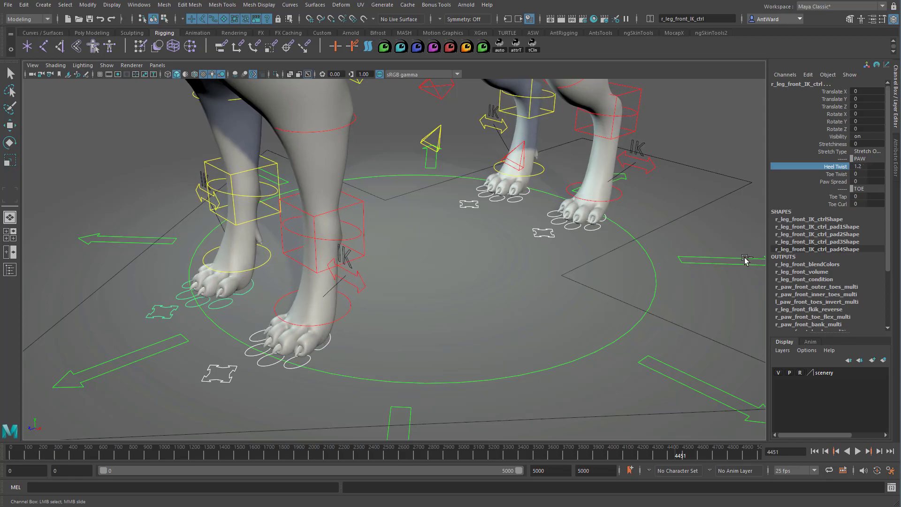
middle_drag(665, 263, 648, 243)
key(ctrl+z)
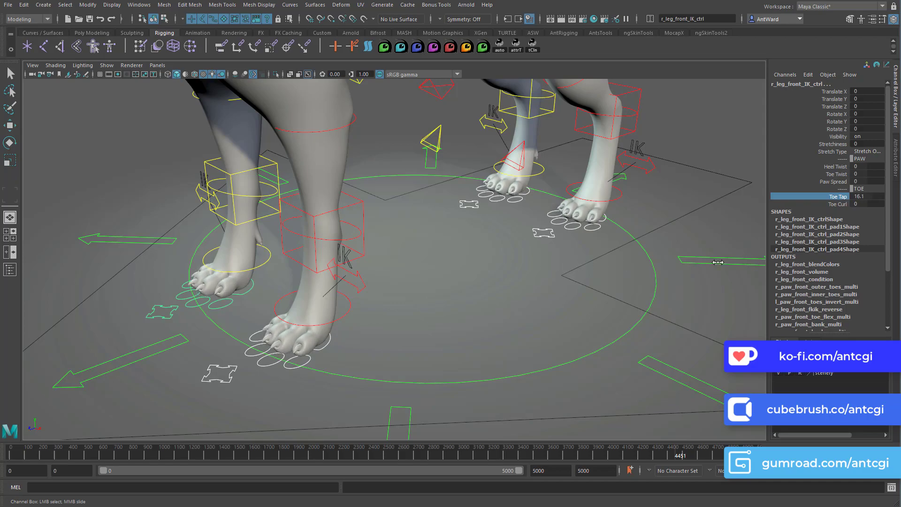
Test Toe Tap and Toe Curl on the four leg IK controls, undoing each change.
middle_drag(711, 262, 624, 263)
key(ctrl+z)
click(843, 205)
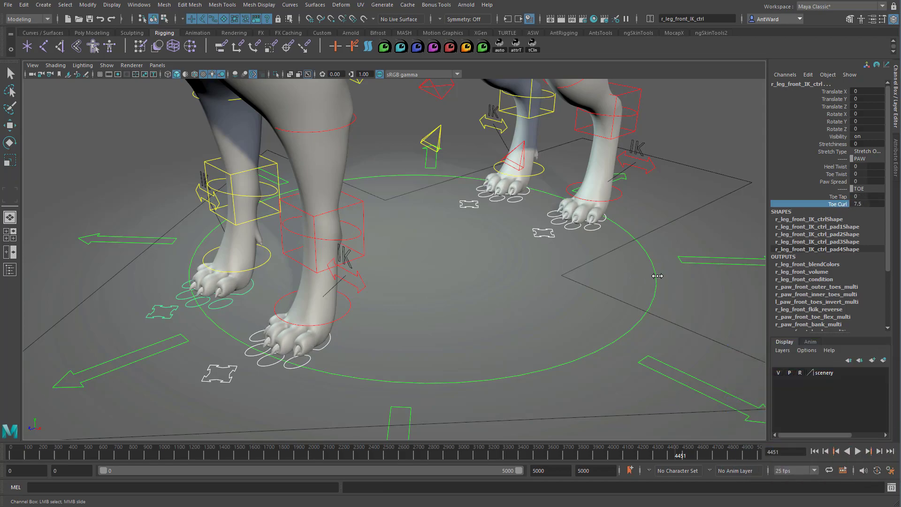
middle_drag(589, 276, 595, 273)
Test the rear paws' roll by moving both rear paw controls along Z, and undo the move.
alt+drag(541, 318, 475, 292)
alt+middle_drag(475, 292, 401, 328)
alt+right_drag(410, 329, 492, 362)
alt+drag(492, 363, 515, 352)
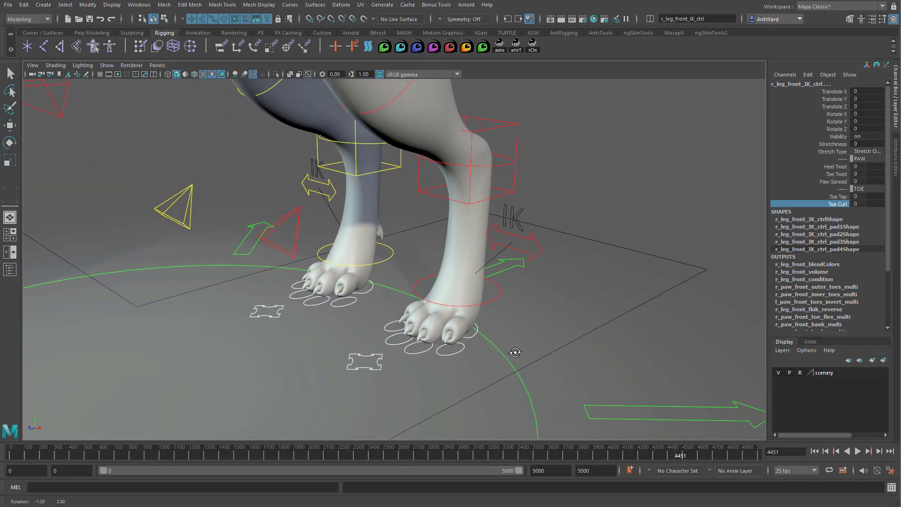
click(380, 360)
key(w)
drag(341, 375, 363, 351)
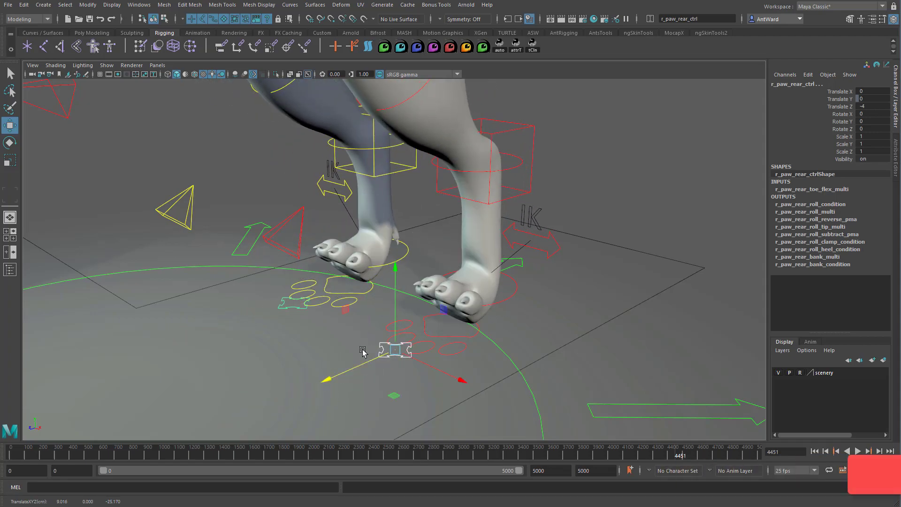
key(ctrl+z)
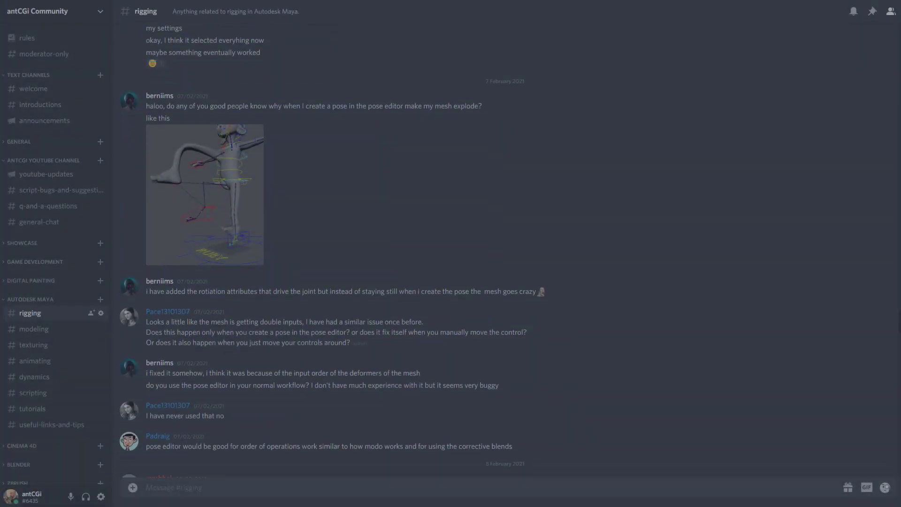
scroll(507, 244, down, 15)
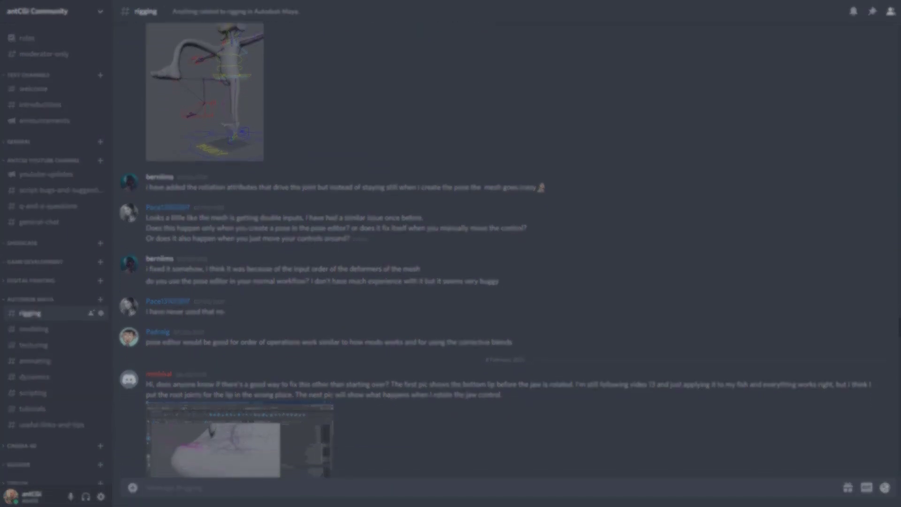